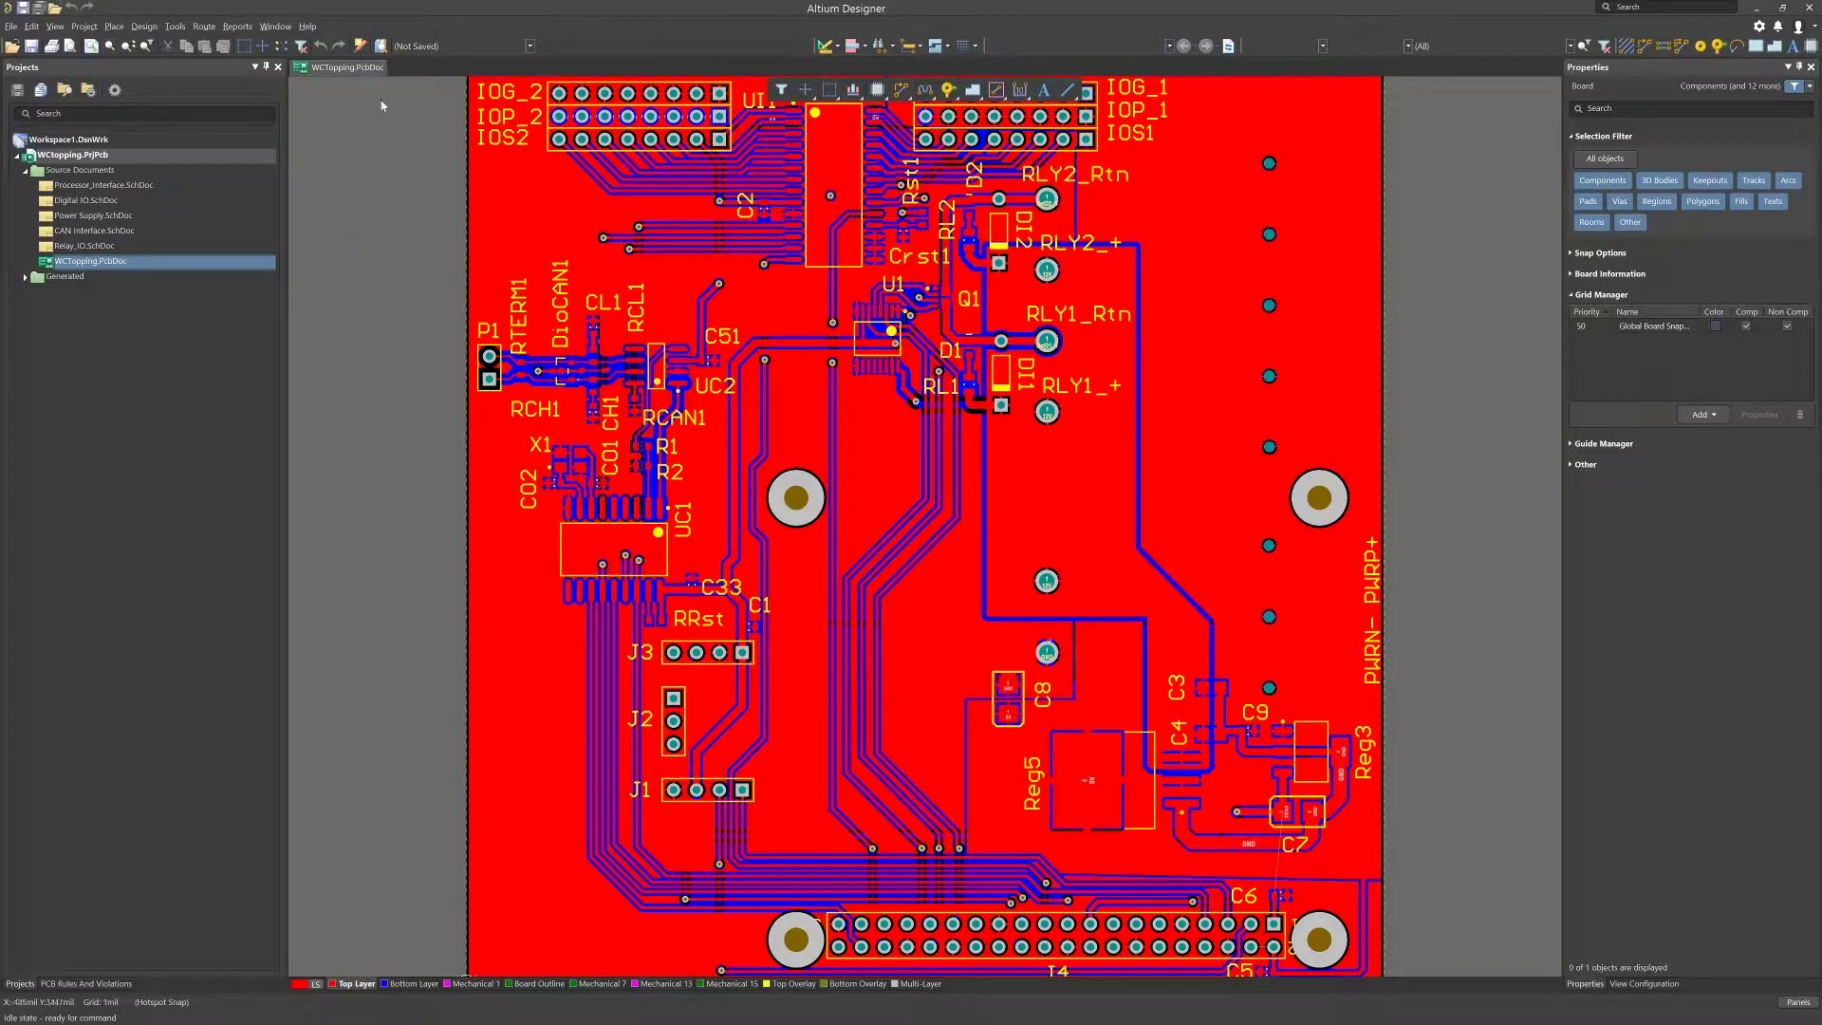
Open the Design Rule Checker for the WCTopping PCB via Tools » Design Rule Check
left_click(174, 28)
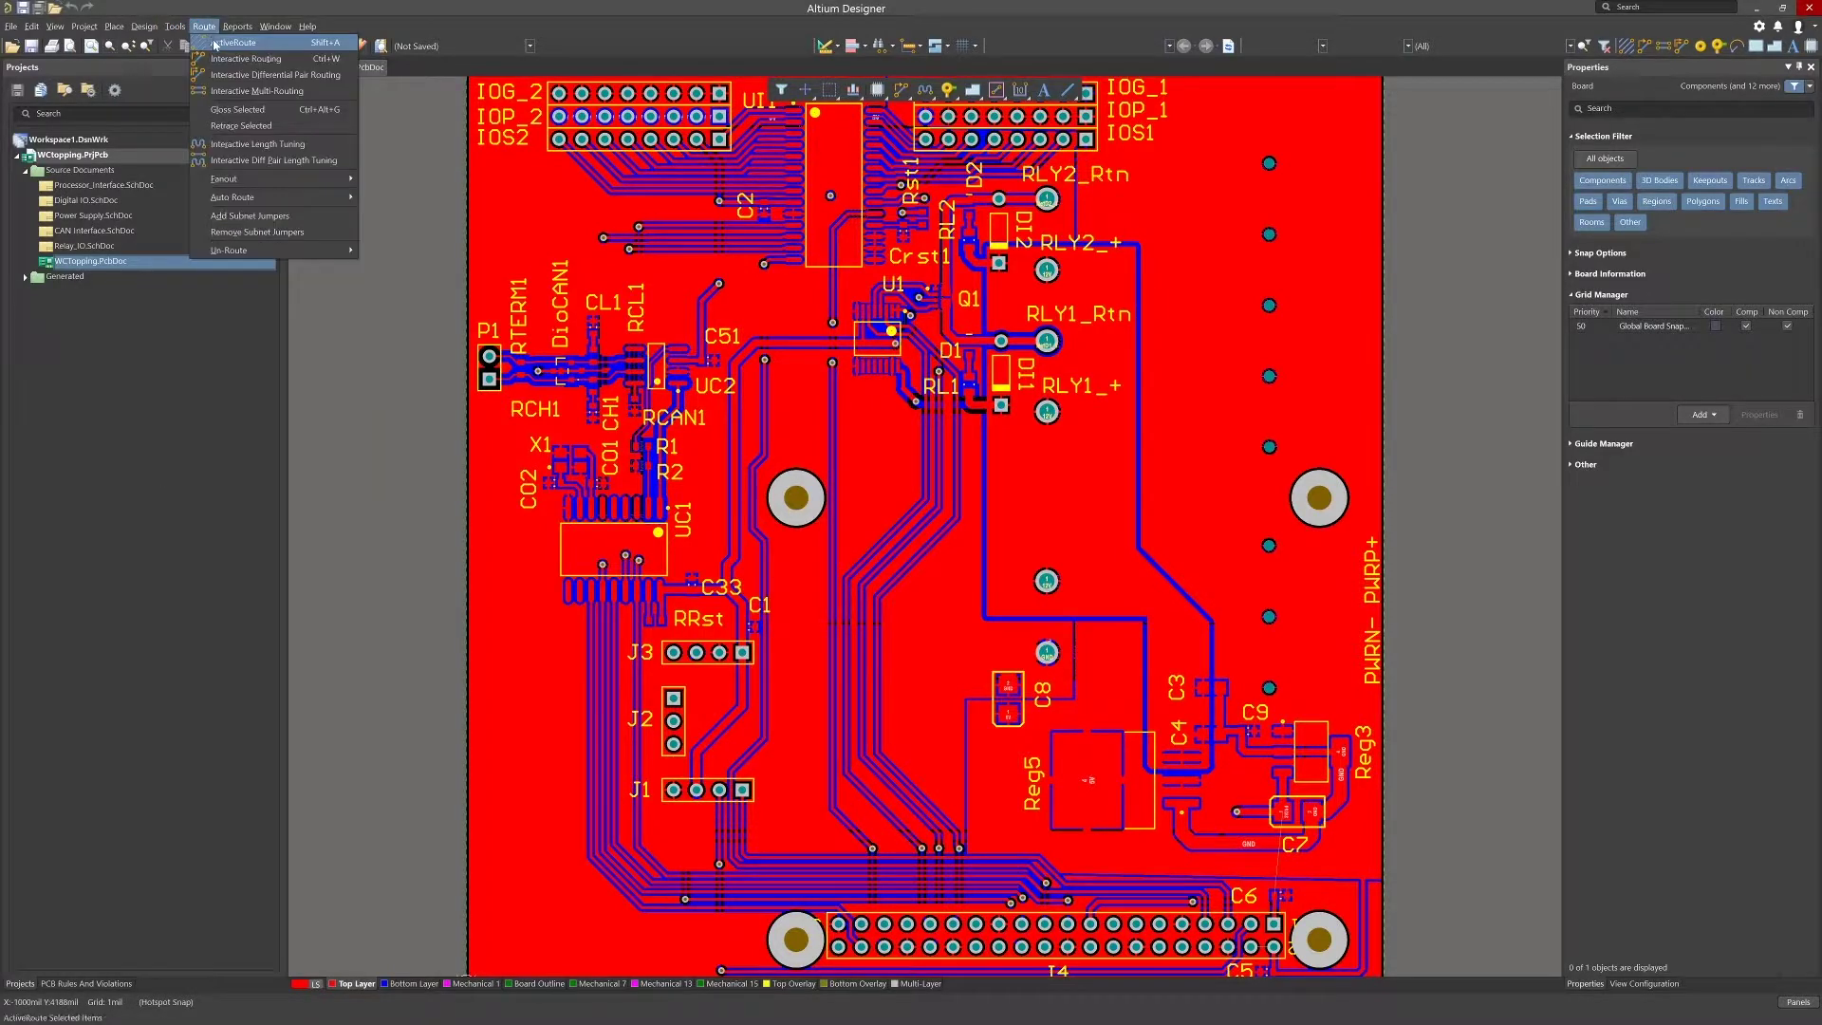
left_click(219, 43)
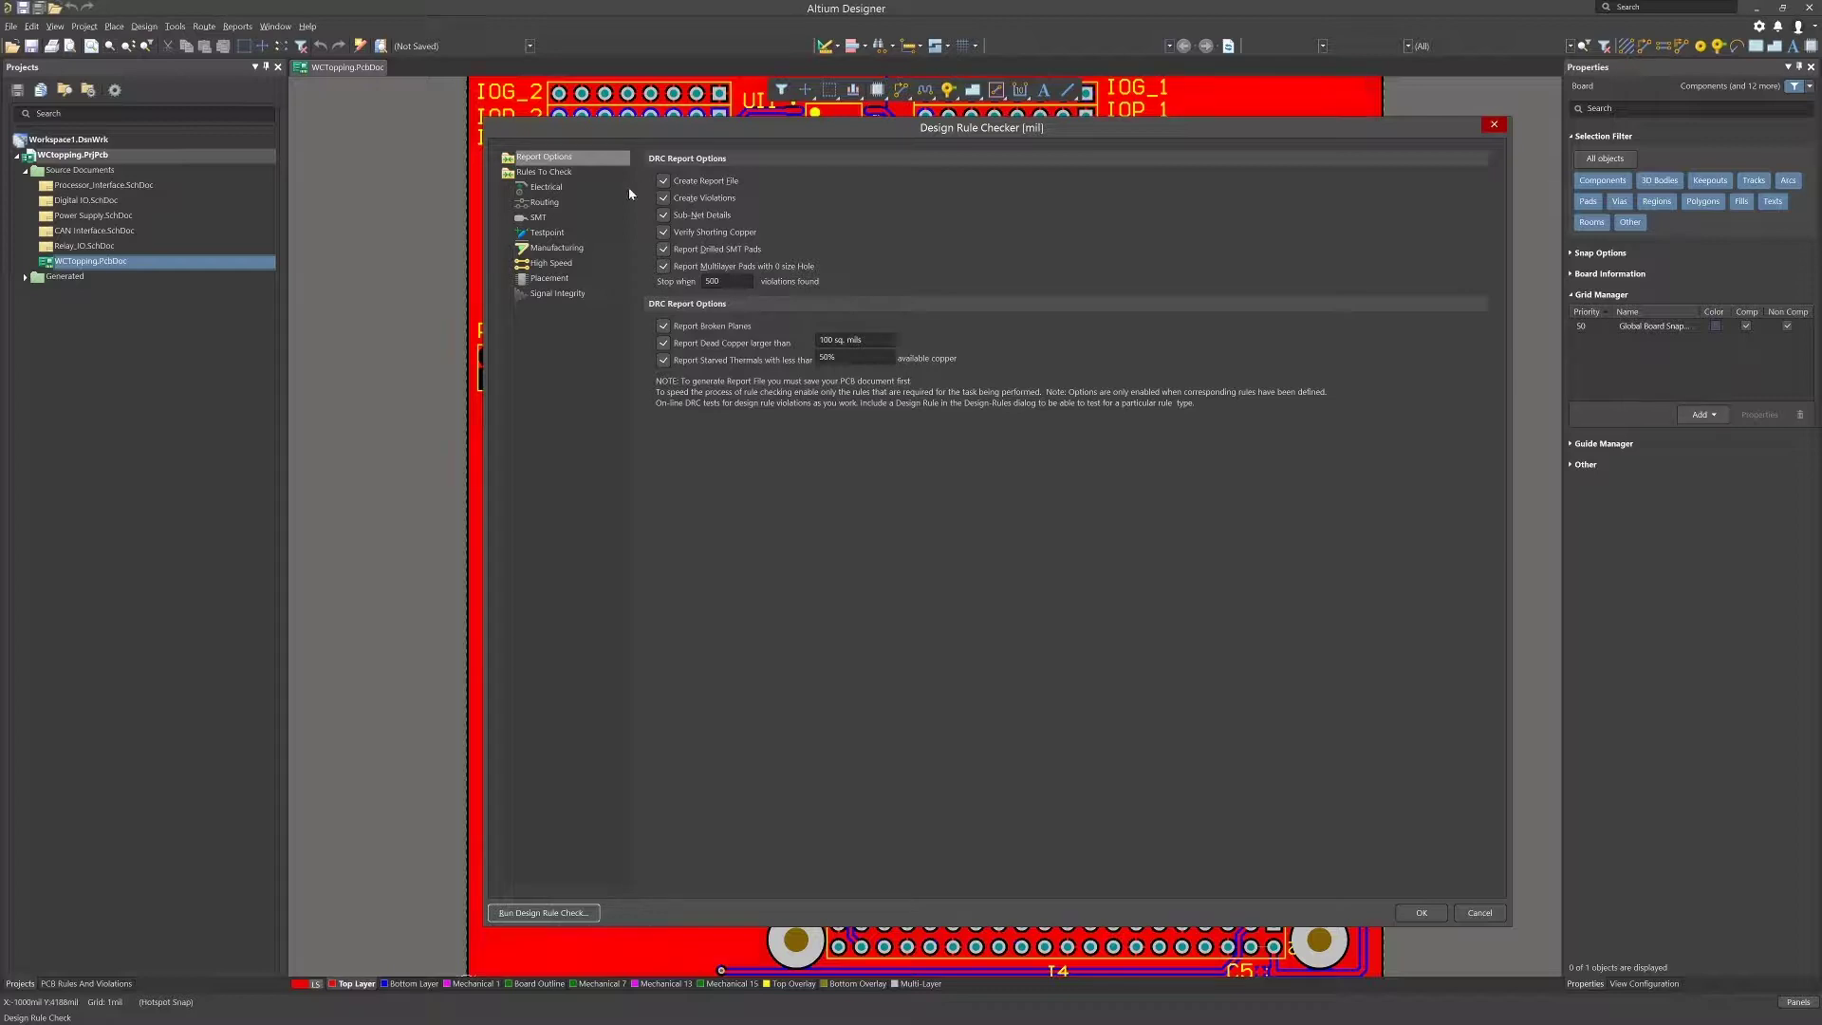
Show the Electrical rules under Rules To Check and toggle Clearance's Online checking
left_click(542, 173)
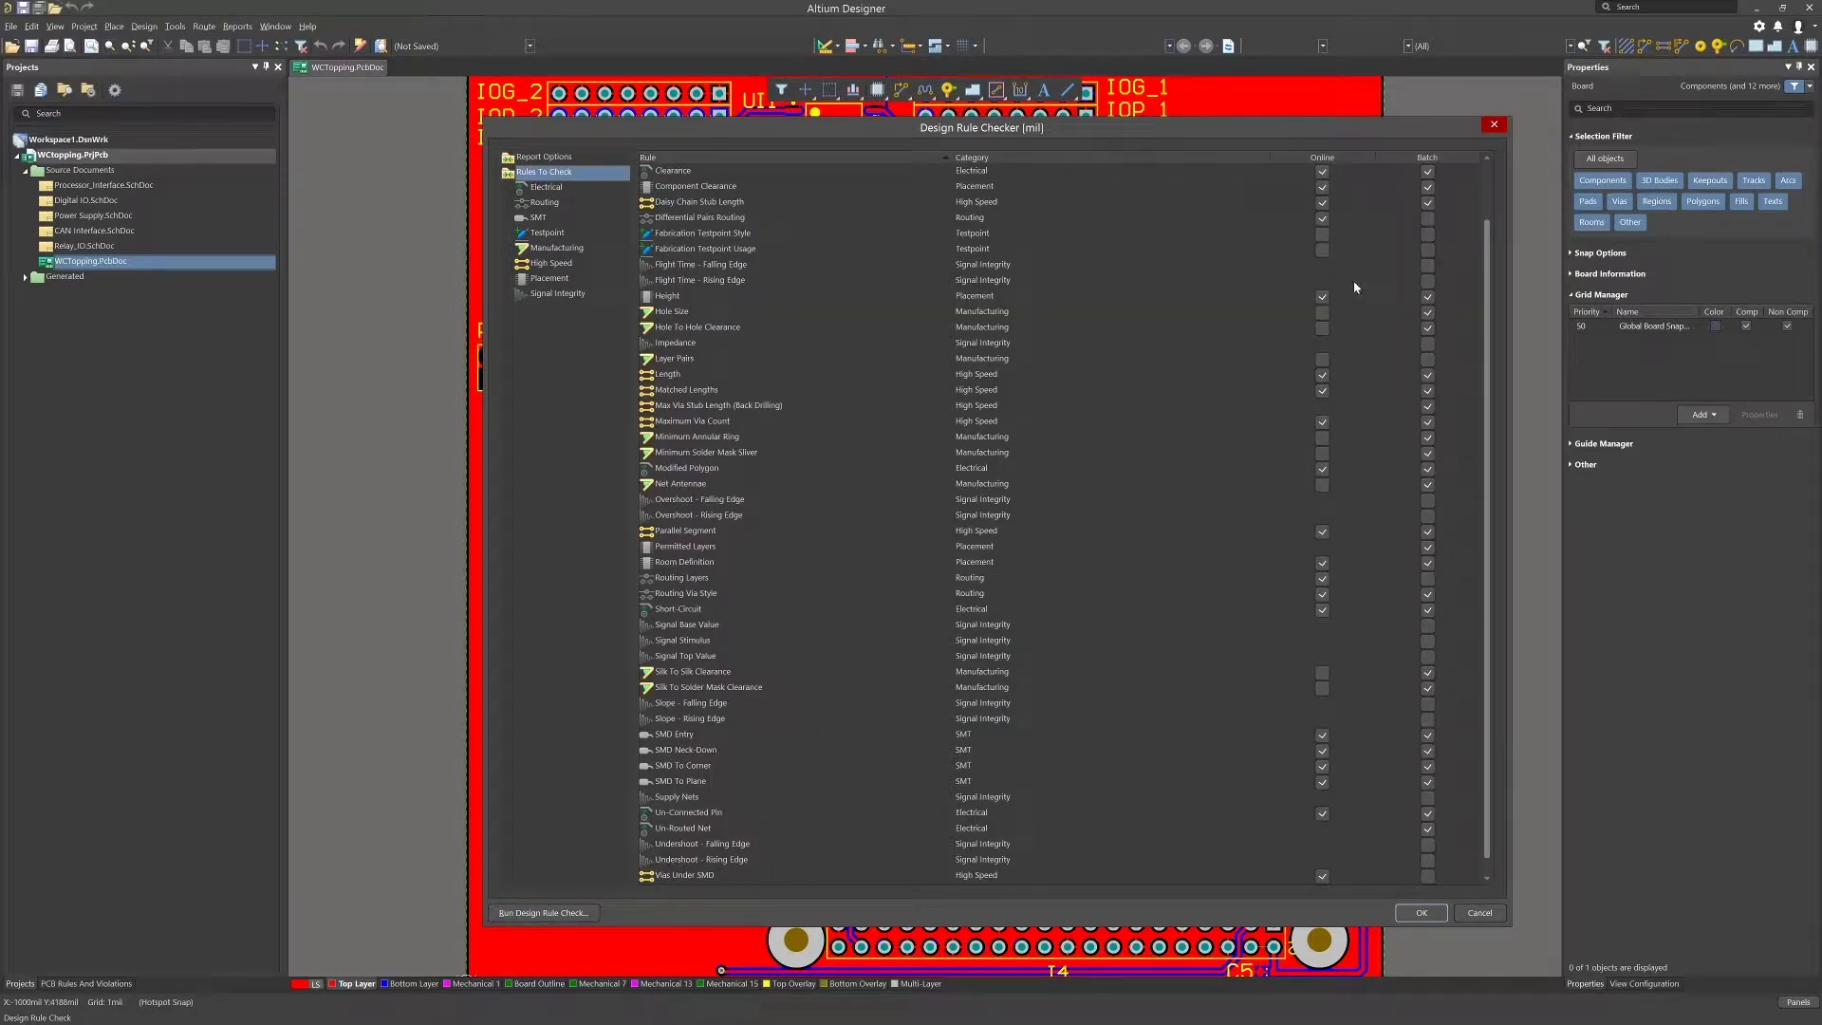
left_click_drag(1488, 368, 1489, 454)
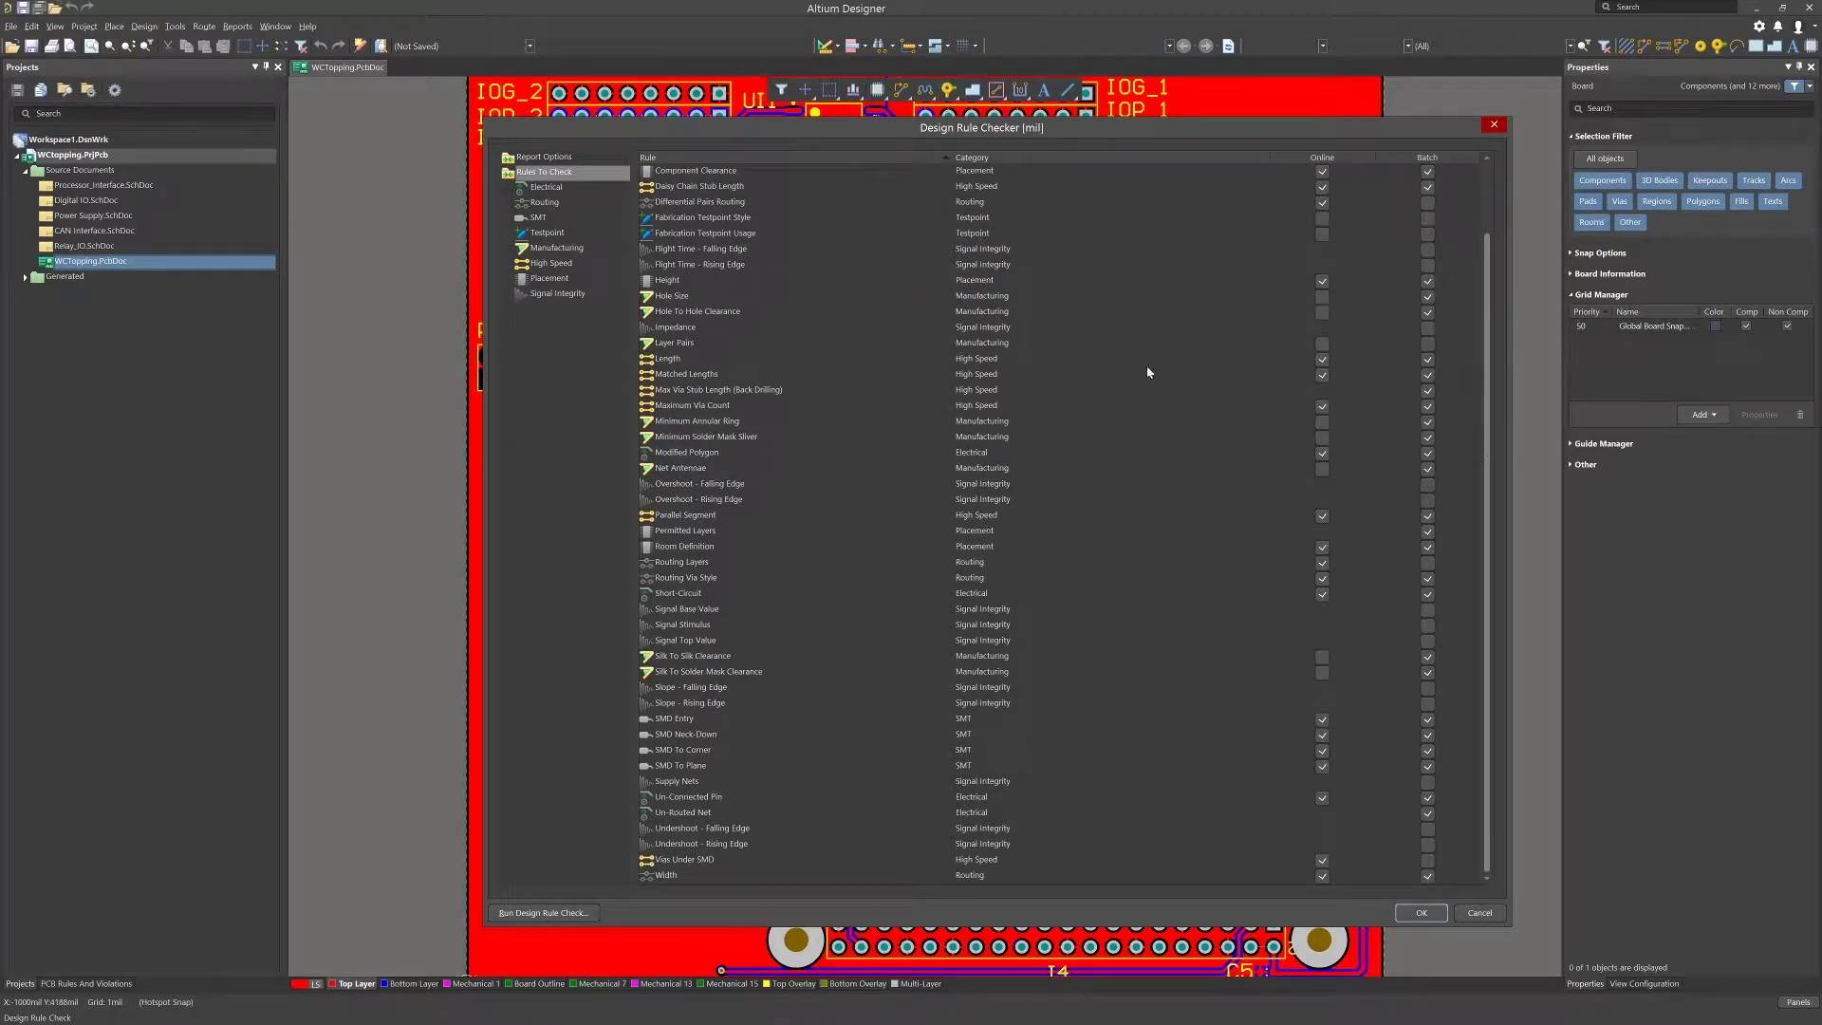
left_click(545, 187)
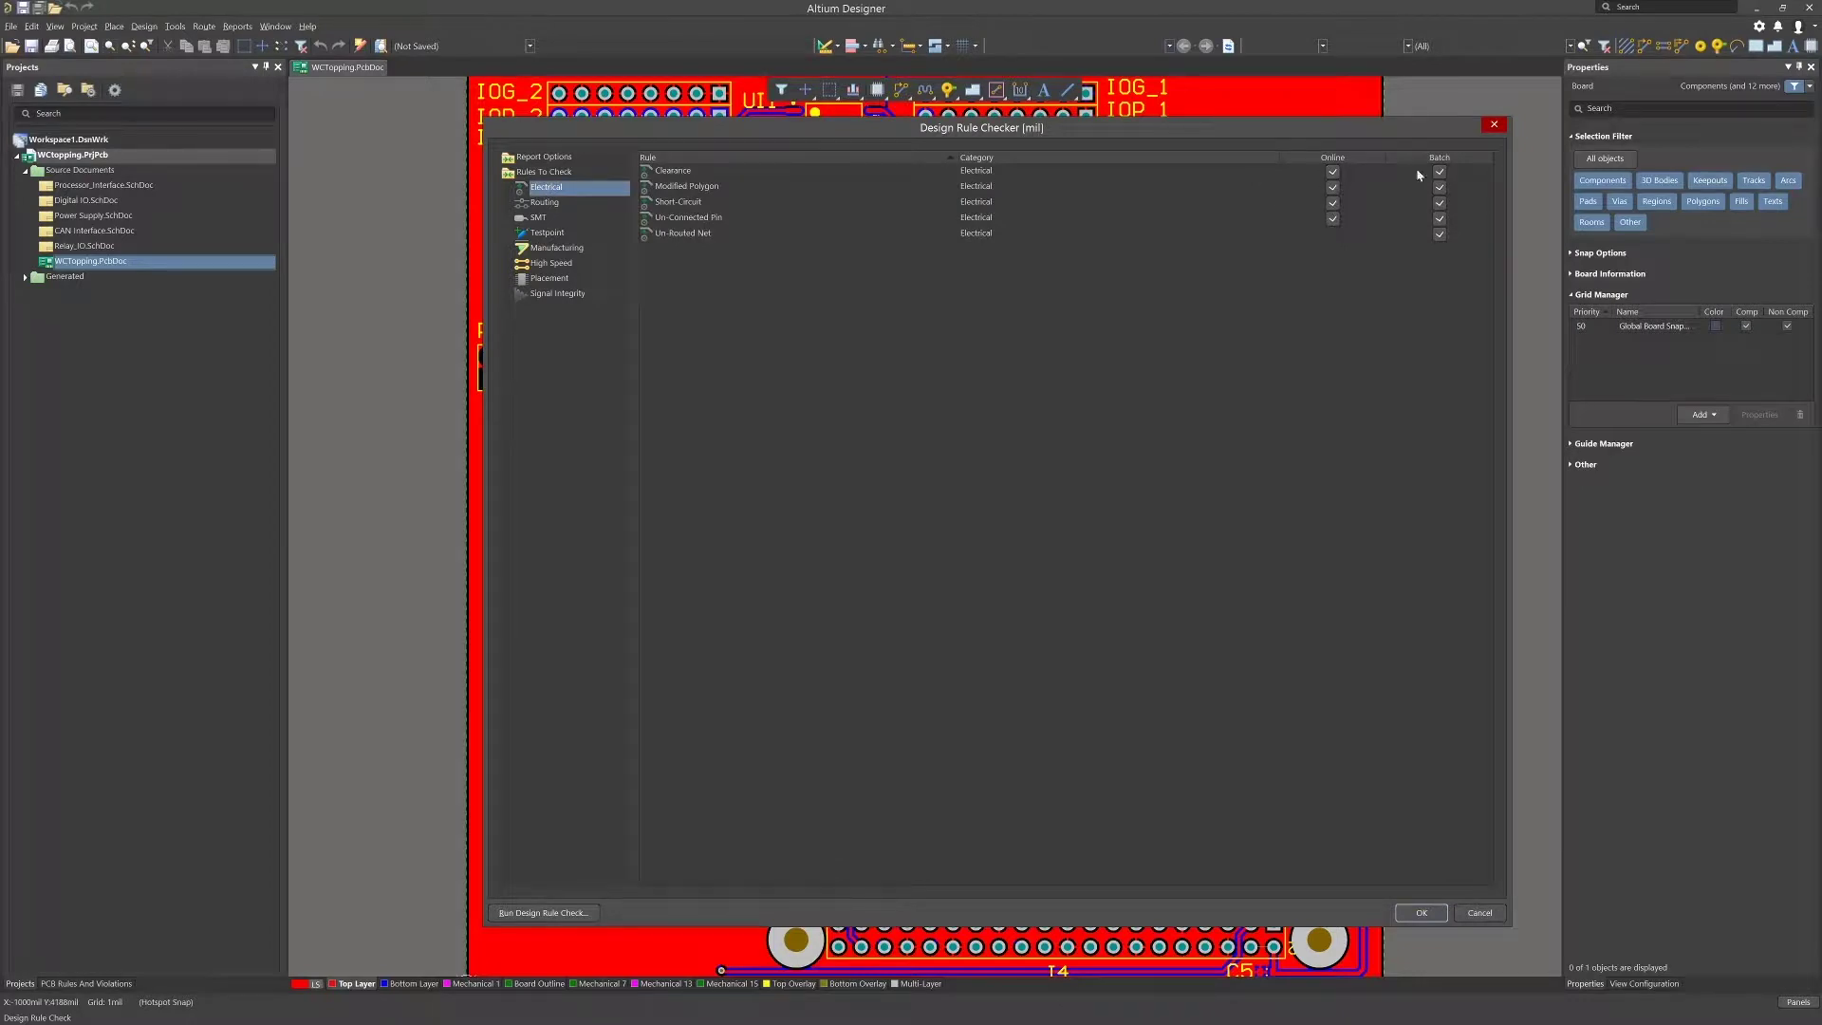
left_click(1332, 172)
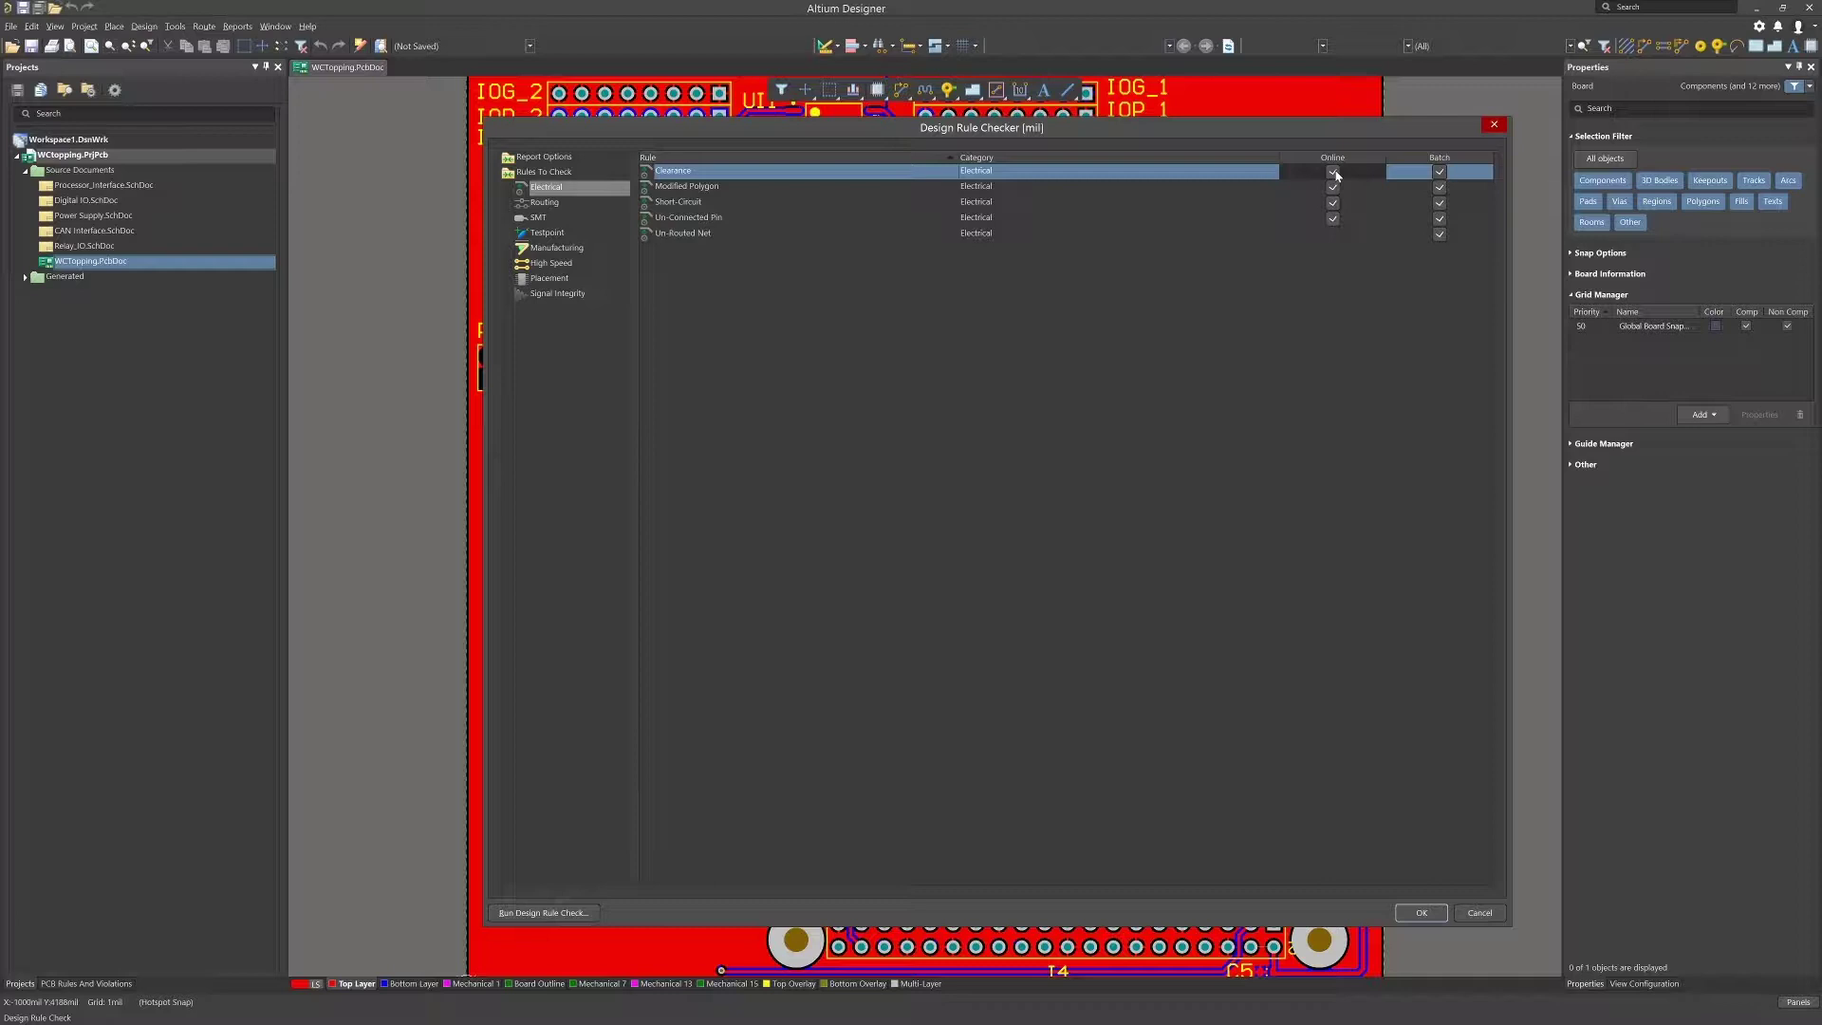
Review the Routing, SMT, Testpoint, Manufacturing, High Speed and Placement rule categories in turn
left_click(541, 203)
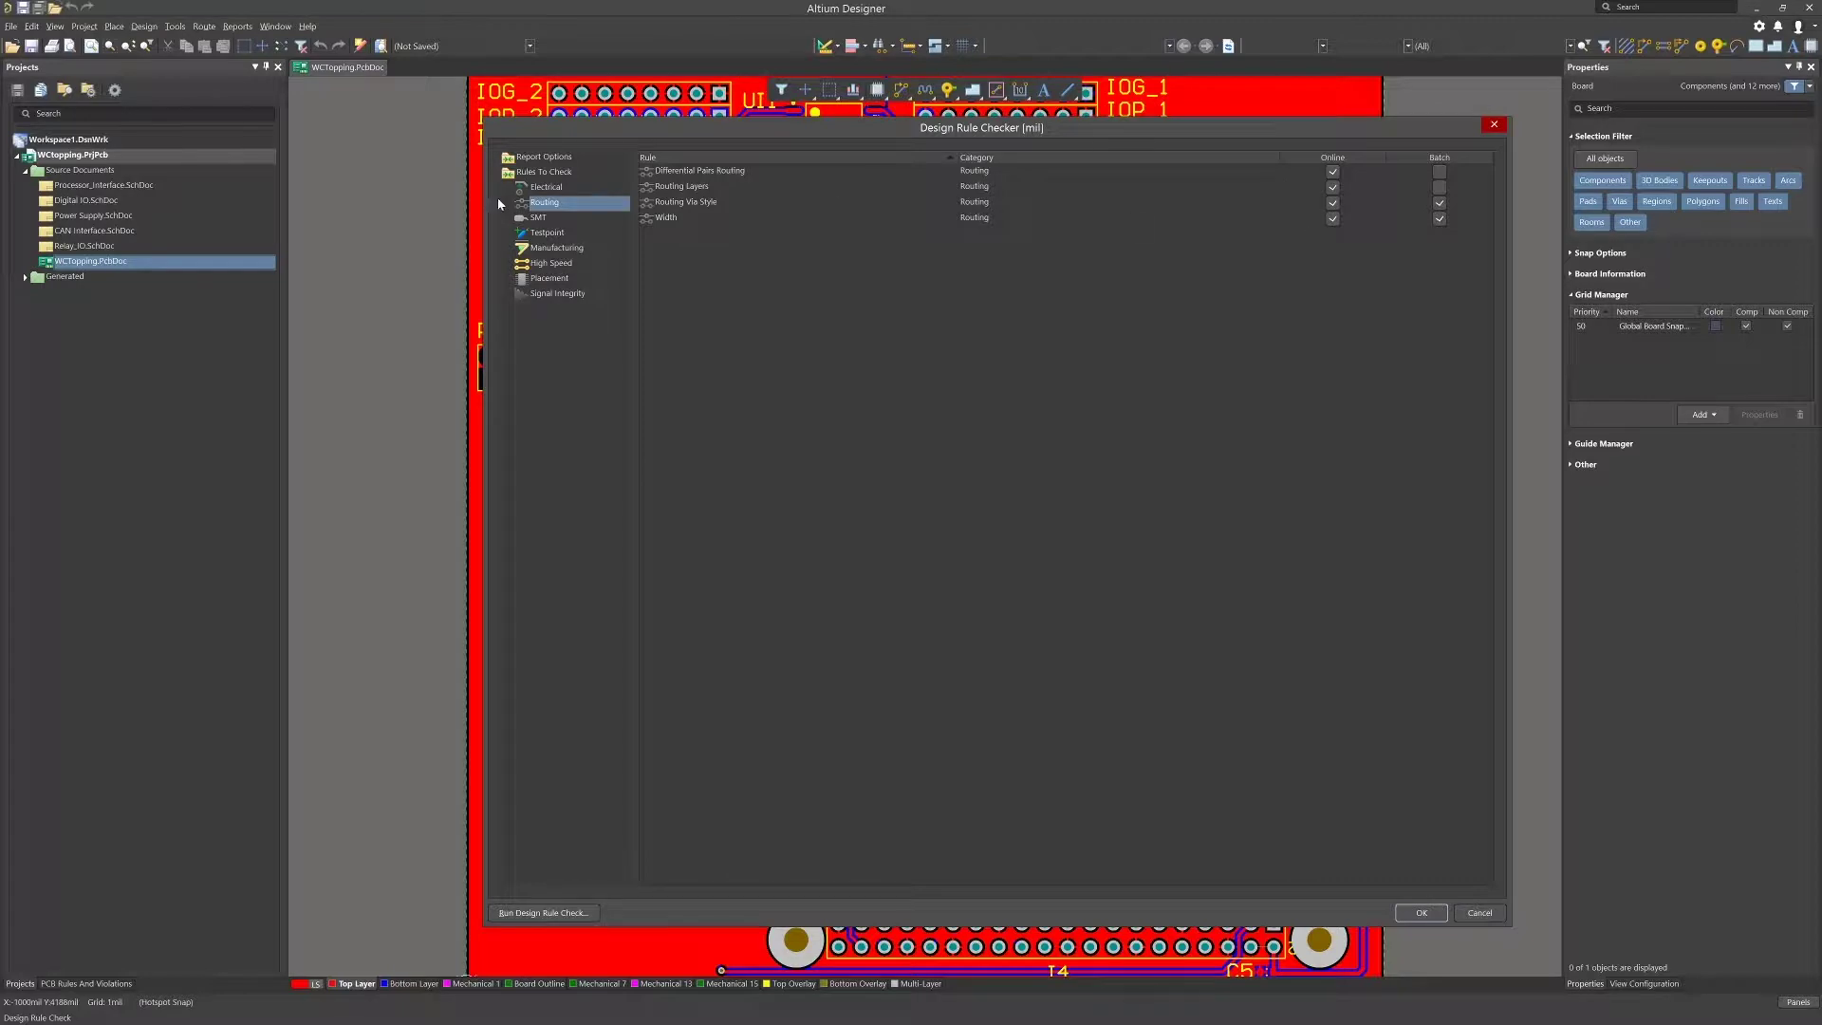
left_click(535, 220)
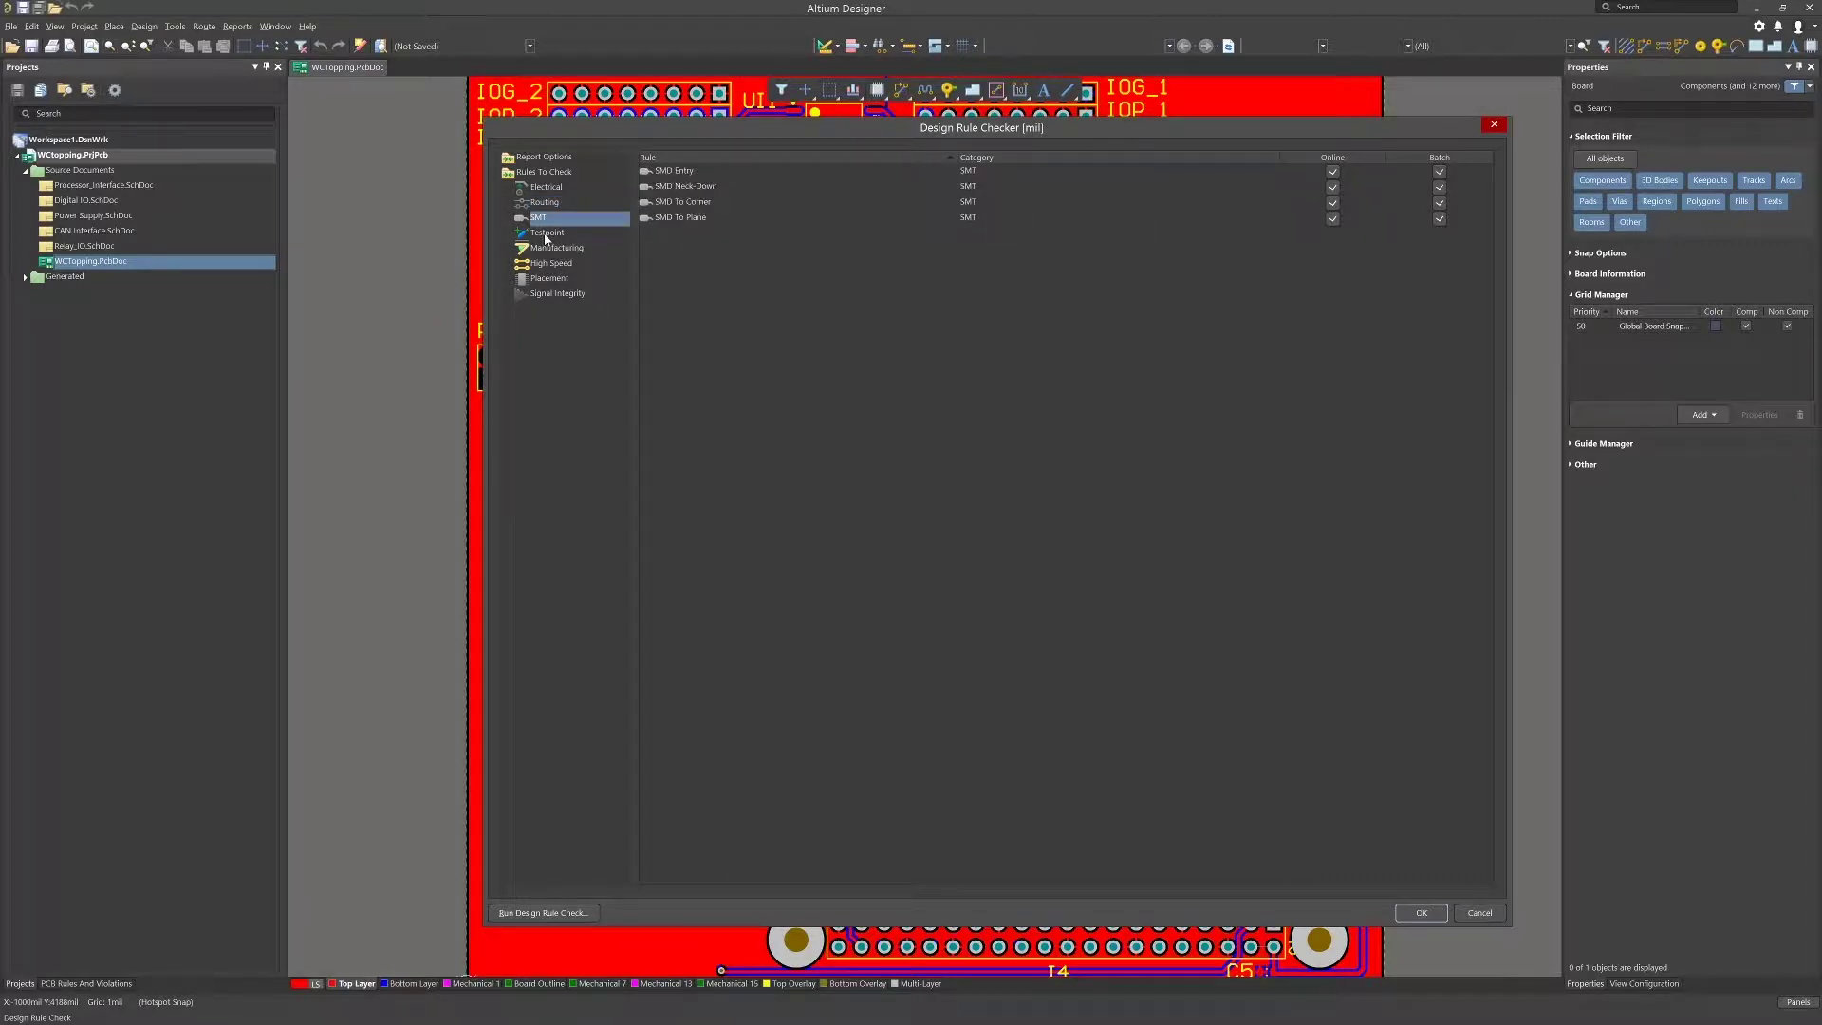
left_click(546, 235)
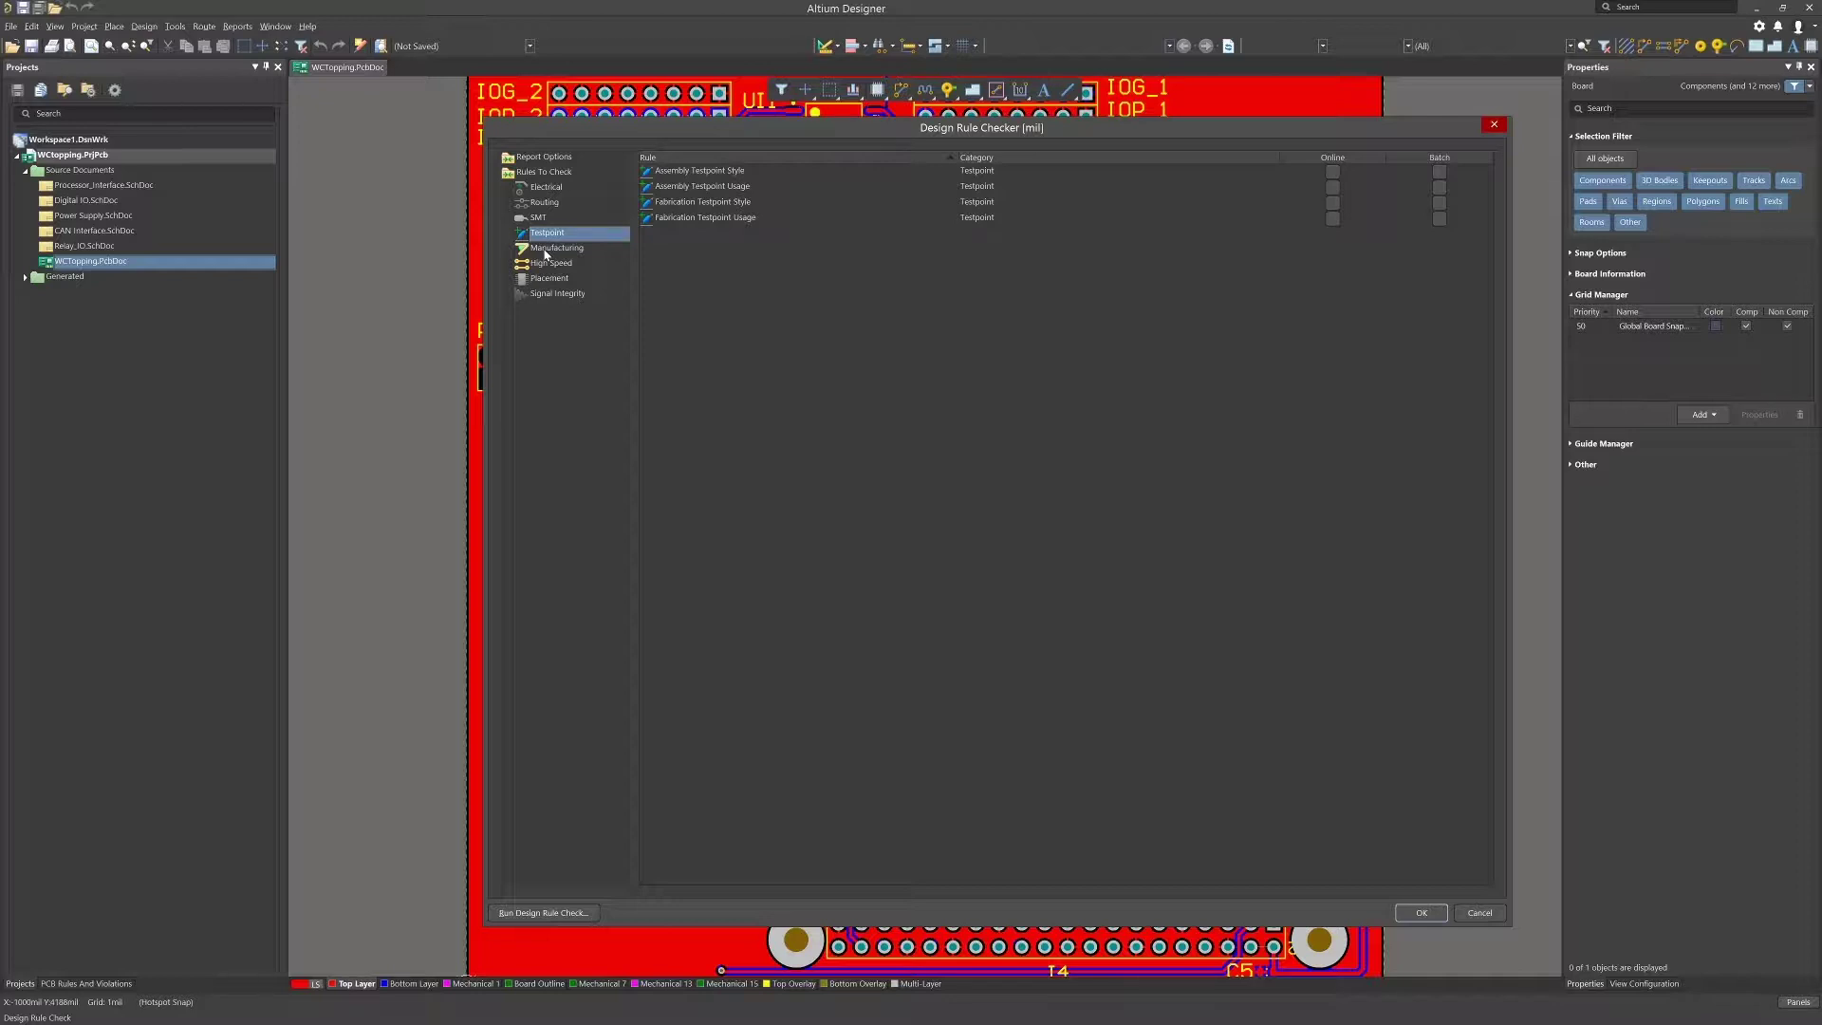
left_click(549, 249)
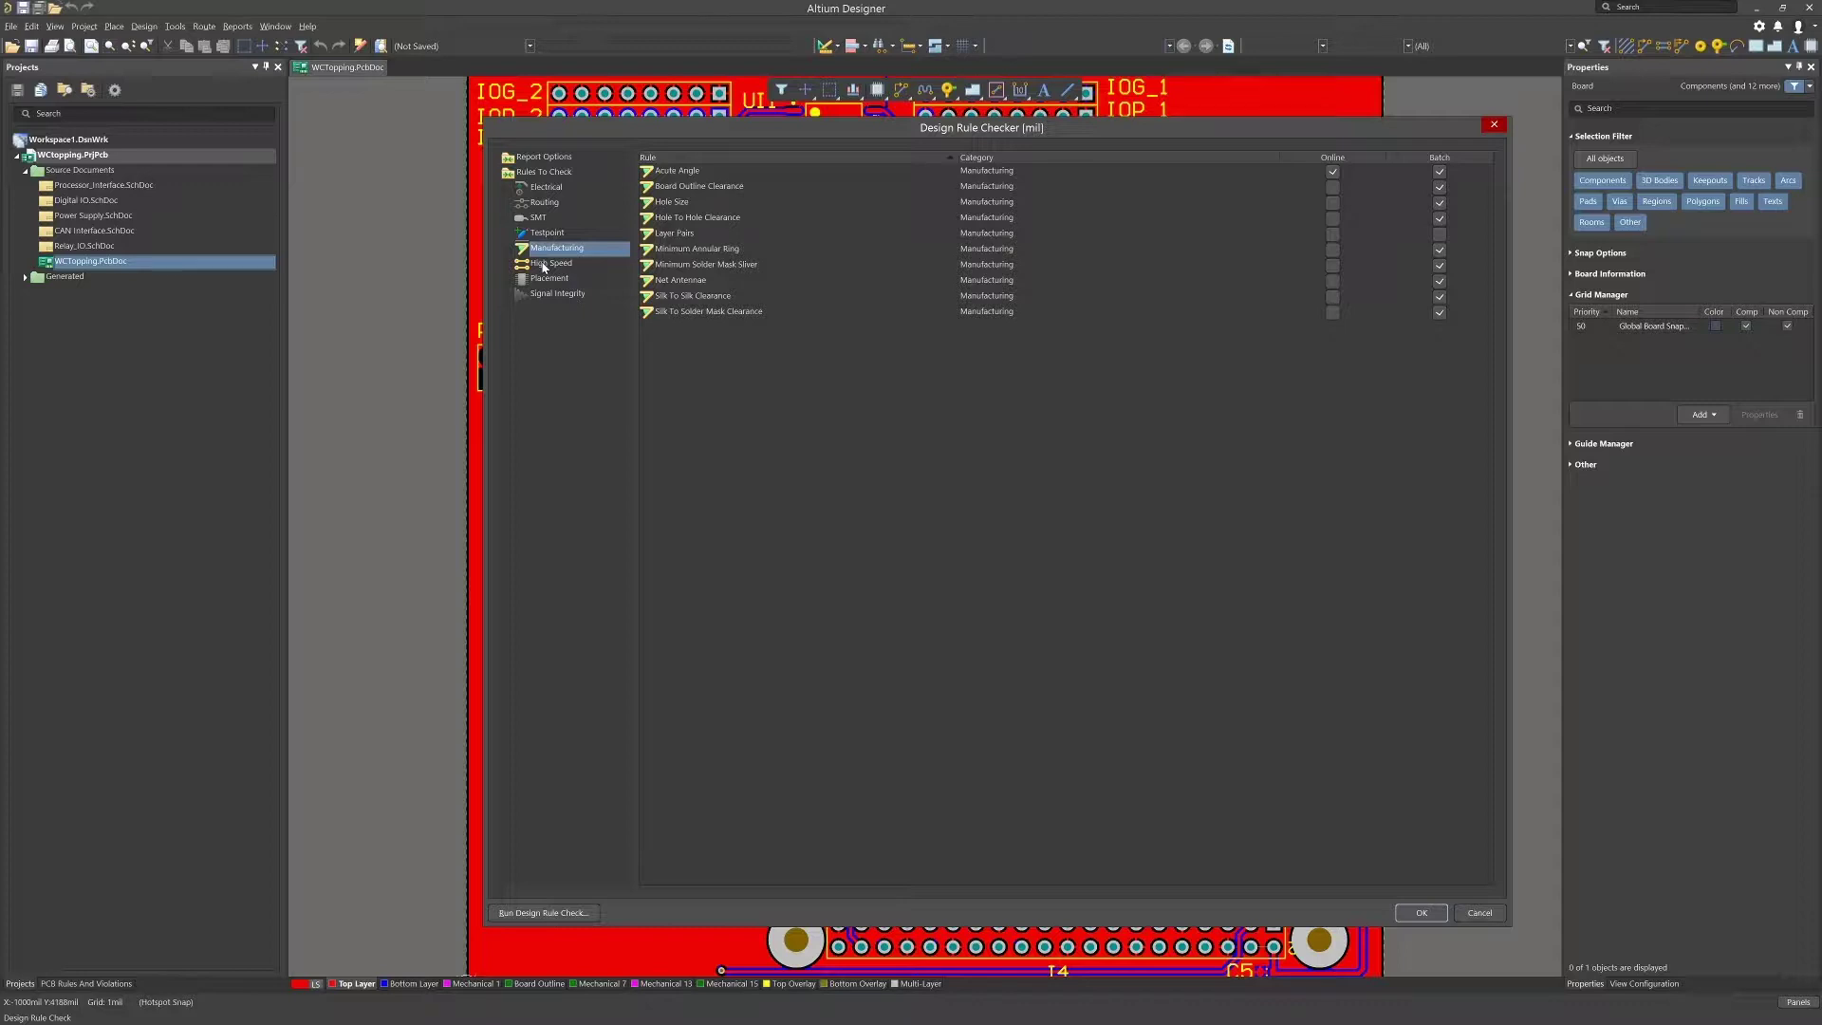
left_click(545, 266)
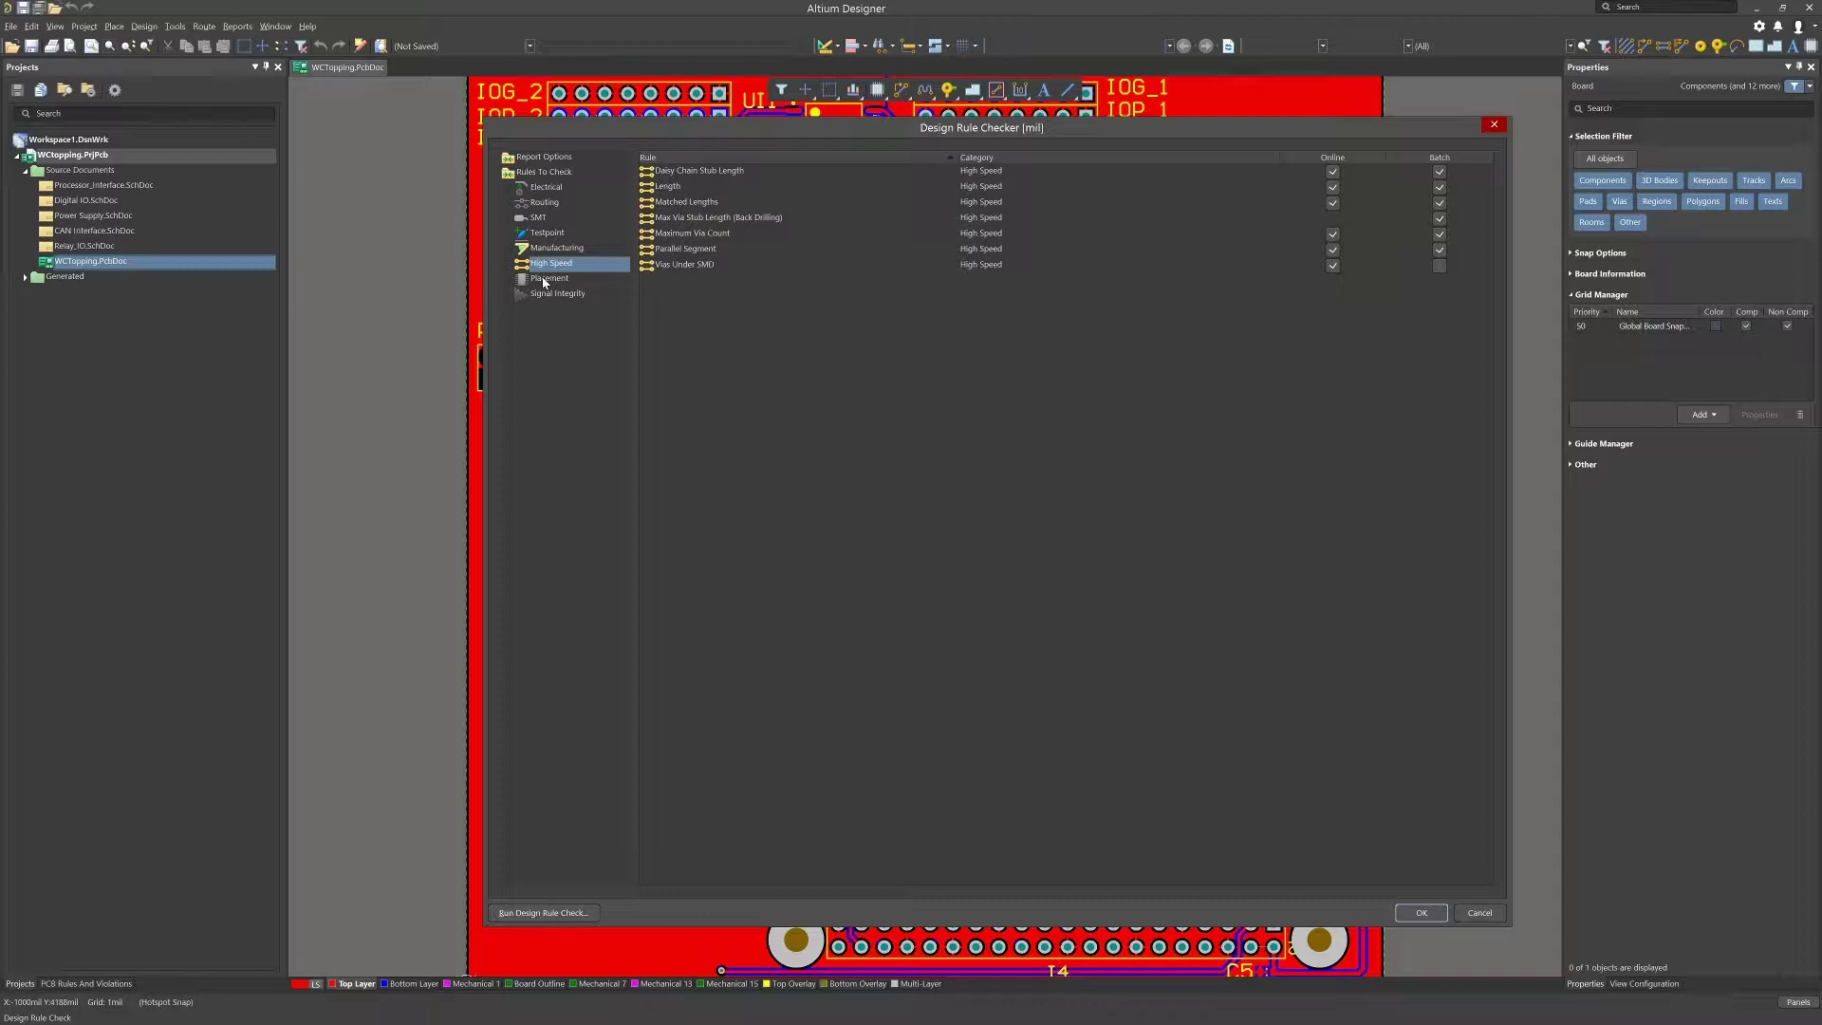
left_click(545, 280)
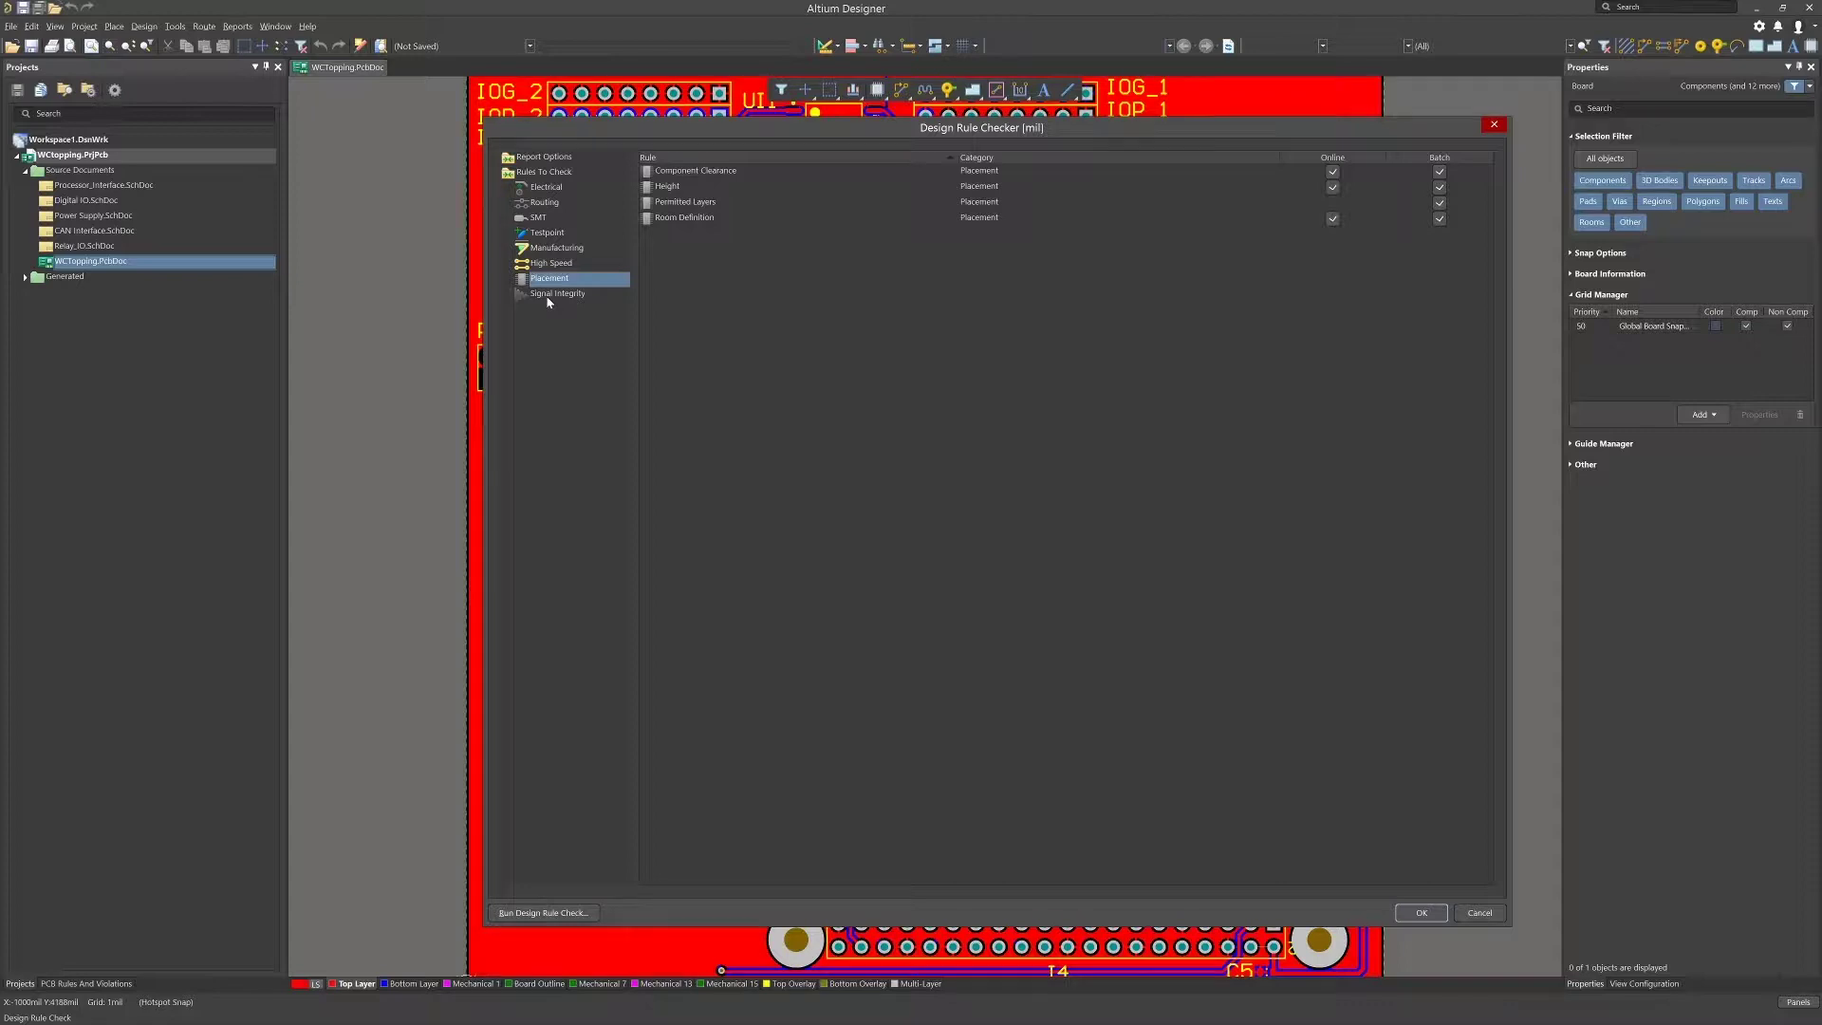
Look over the Signal Integrity rules, then return to the five Electrical rules
left_click(550, 295)
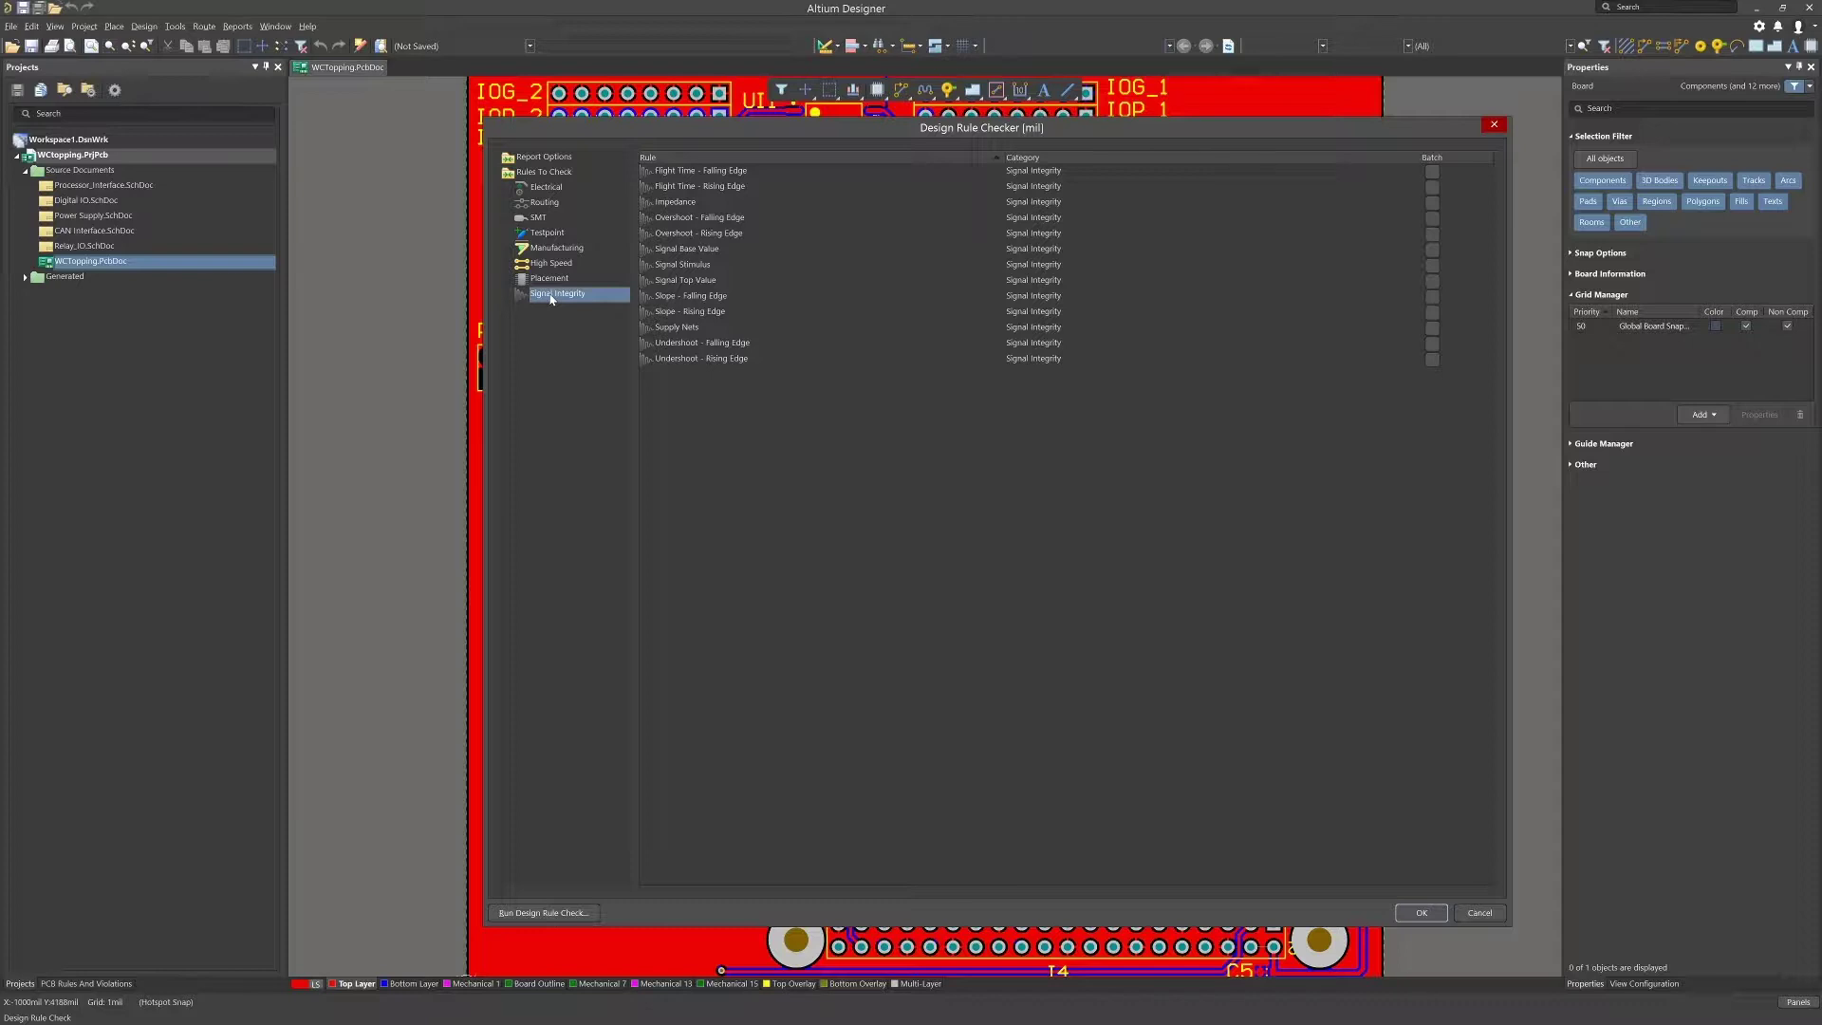
left_click(543, 191)
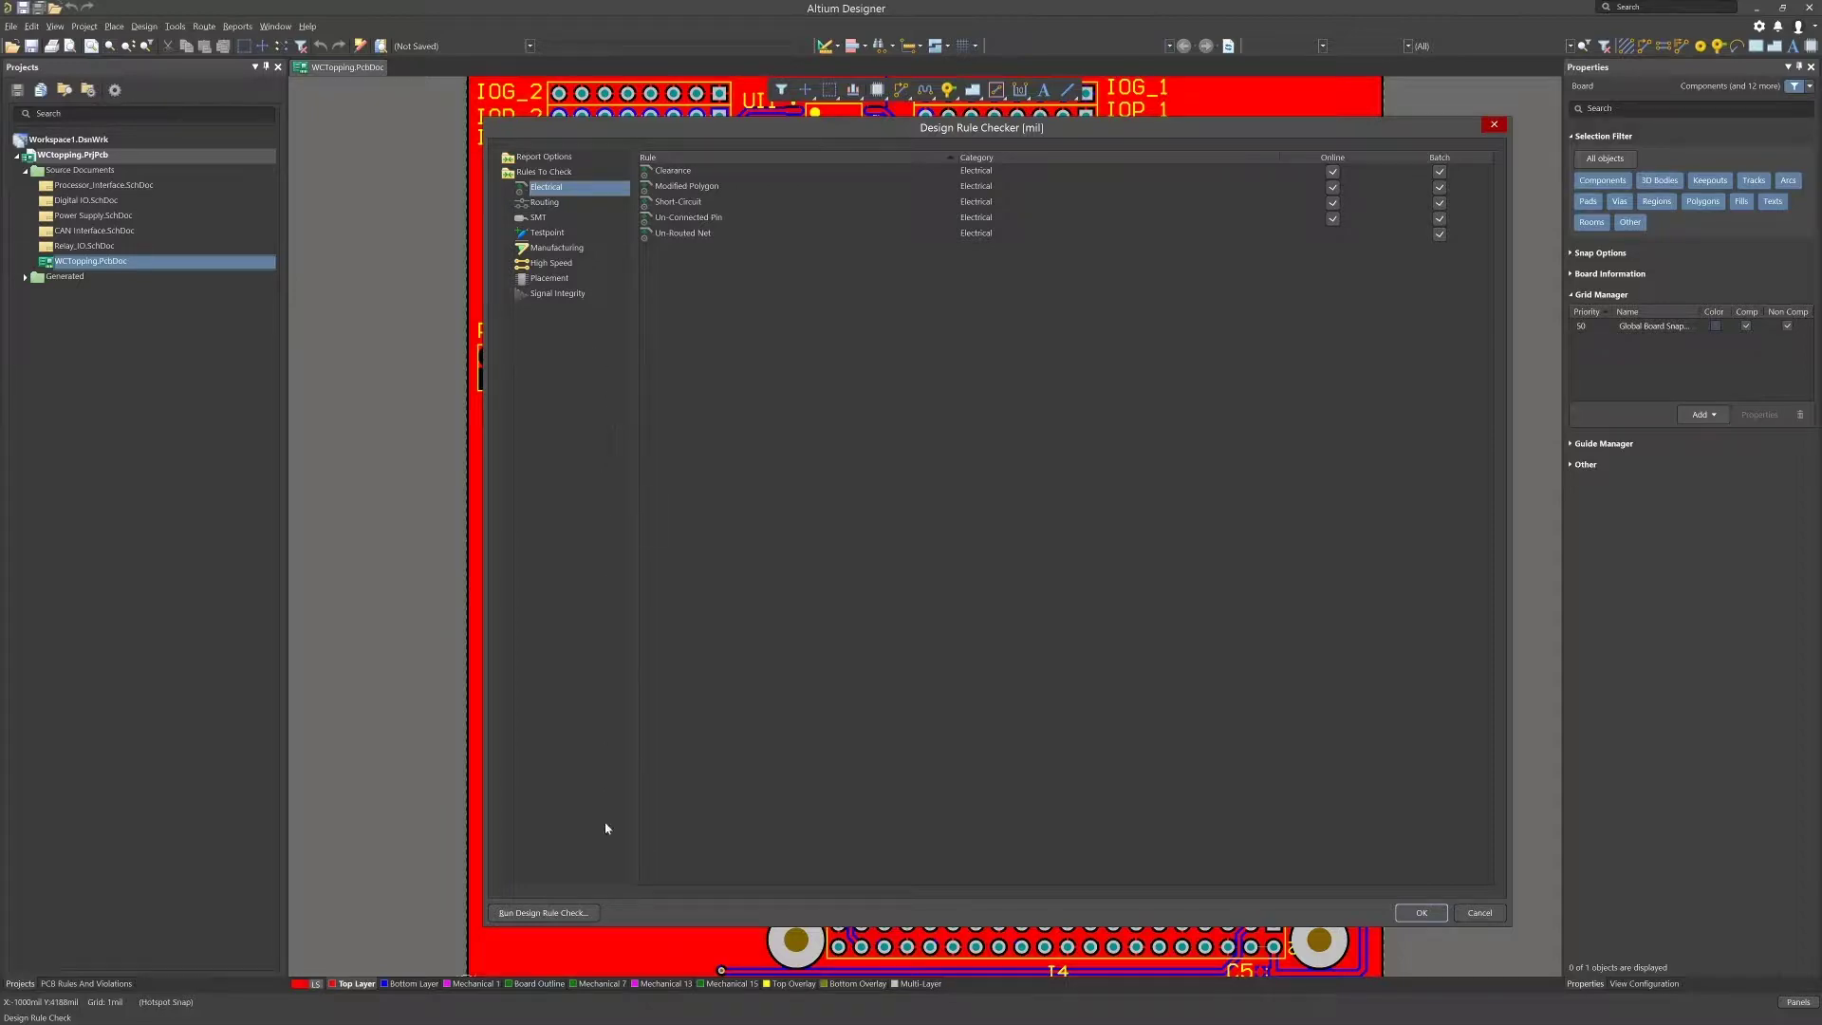
Run the design rule check and jump to the Un-Routed Net 3V3 violation from the report
left_click(544, 913)
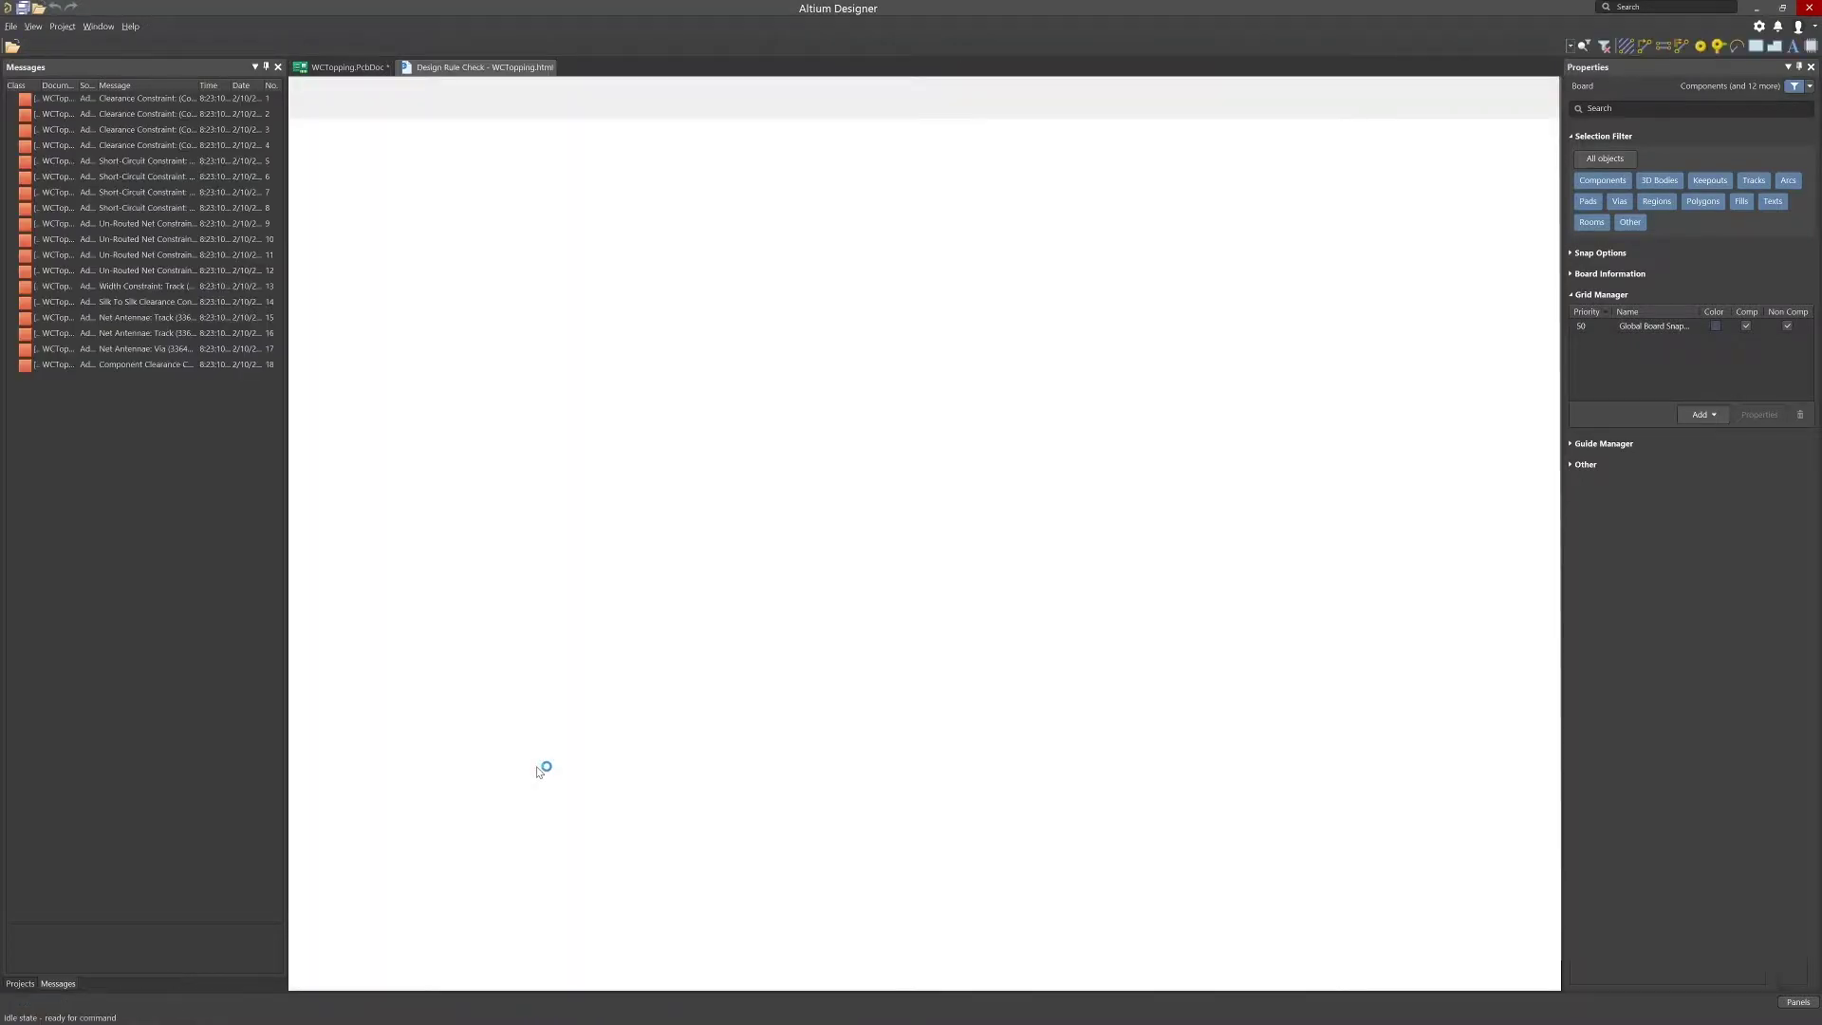
scroll(1374, 483, "down", 5)
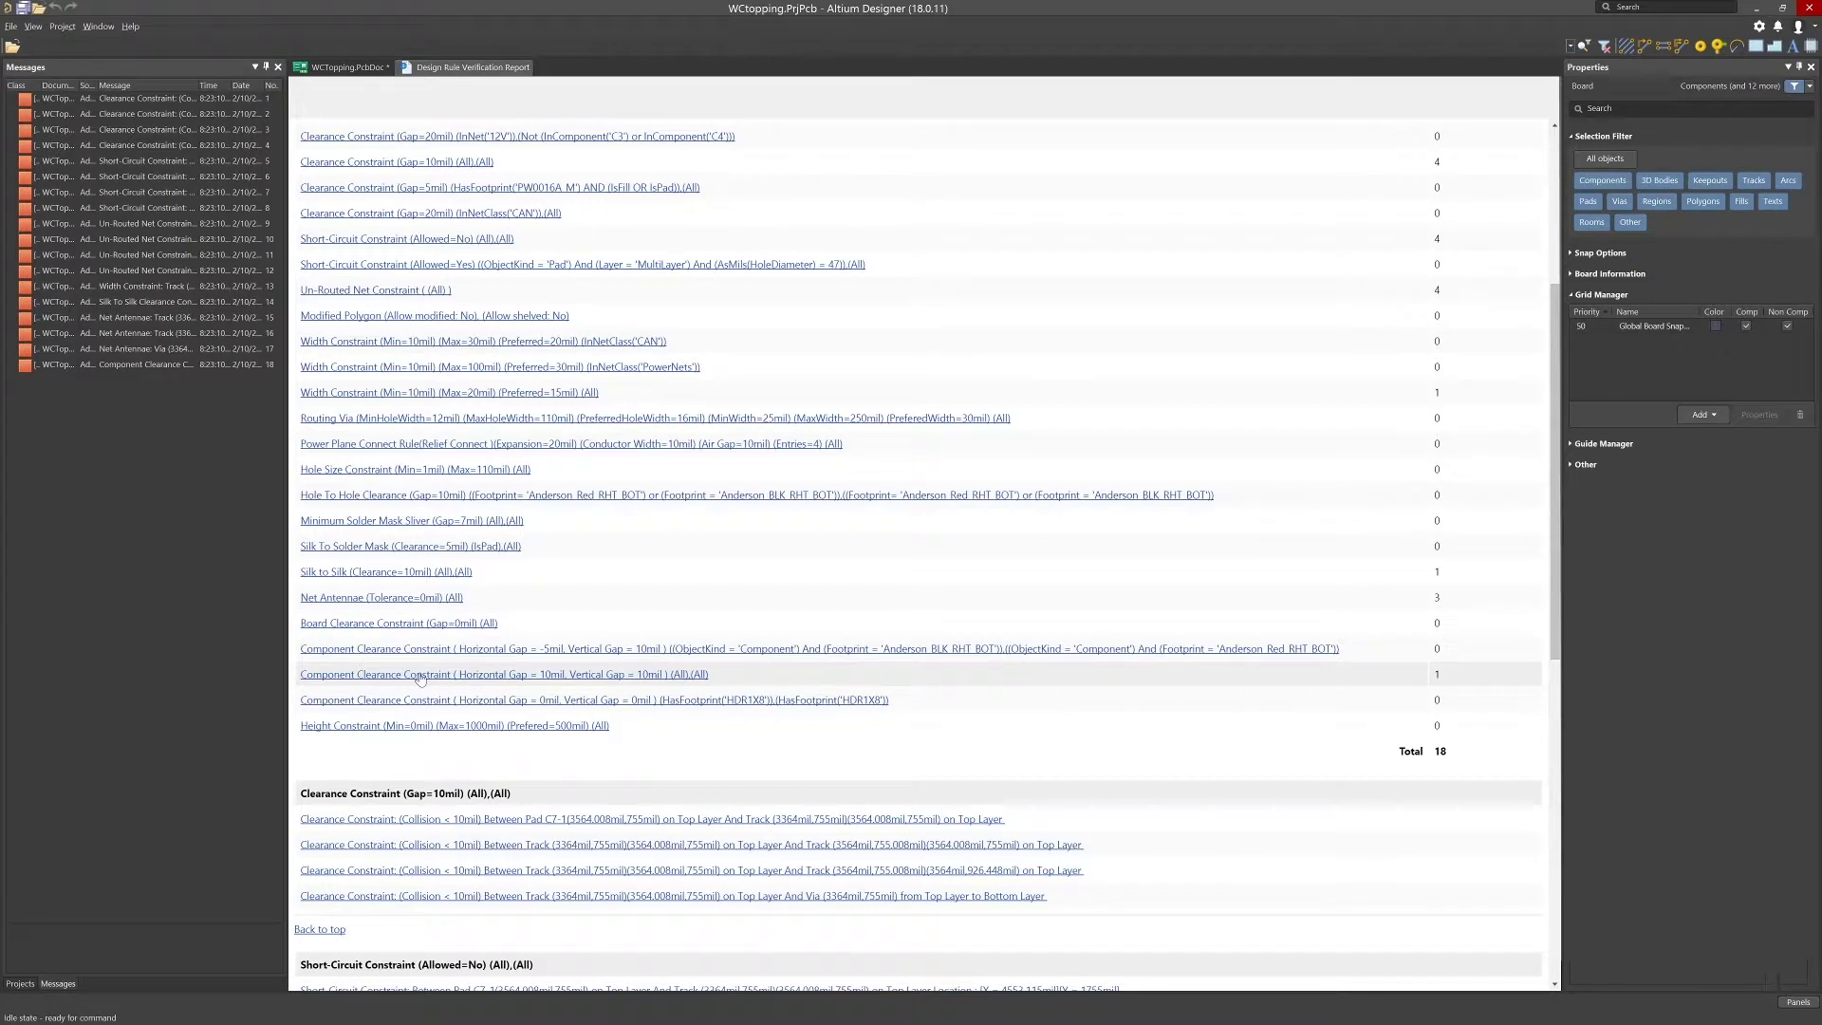
scroll(422, 669, "down", 3)
scroll(422, 670, "down", 5)
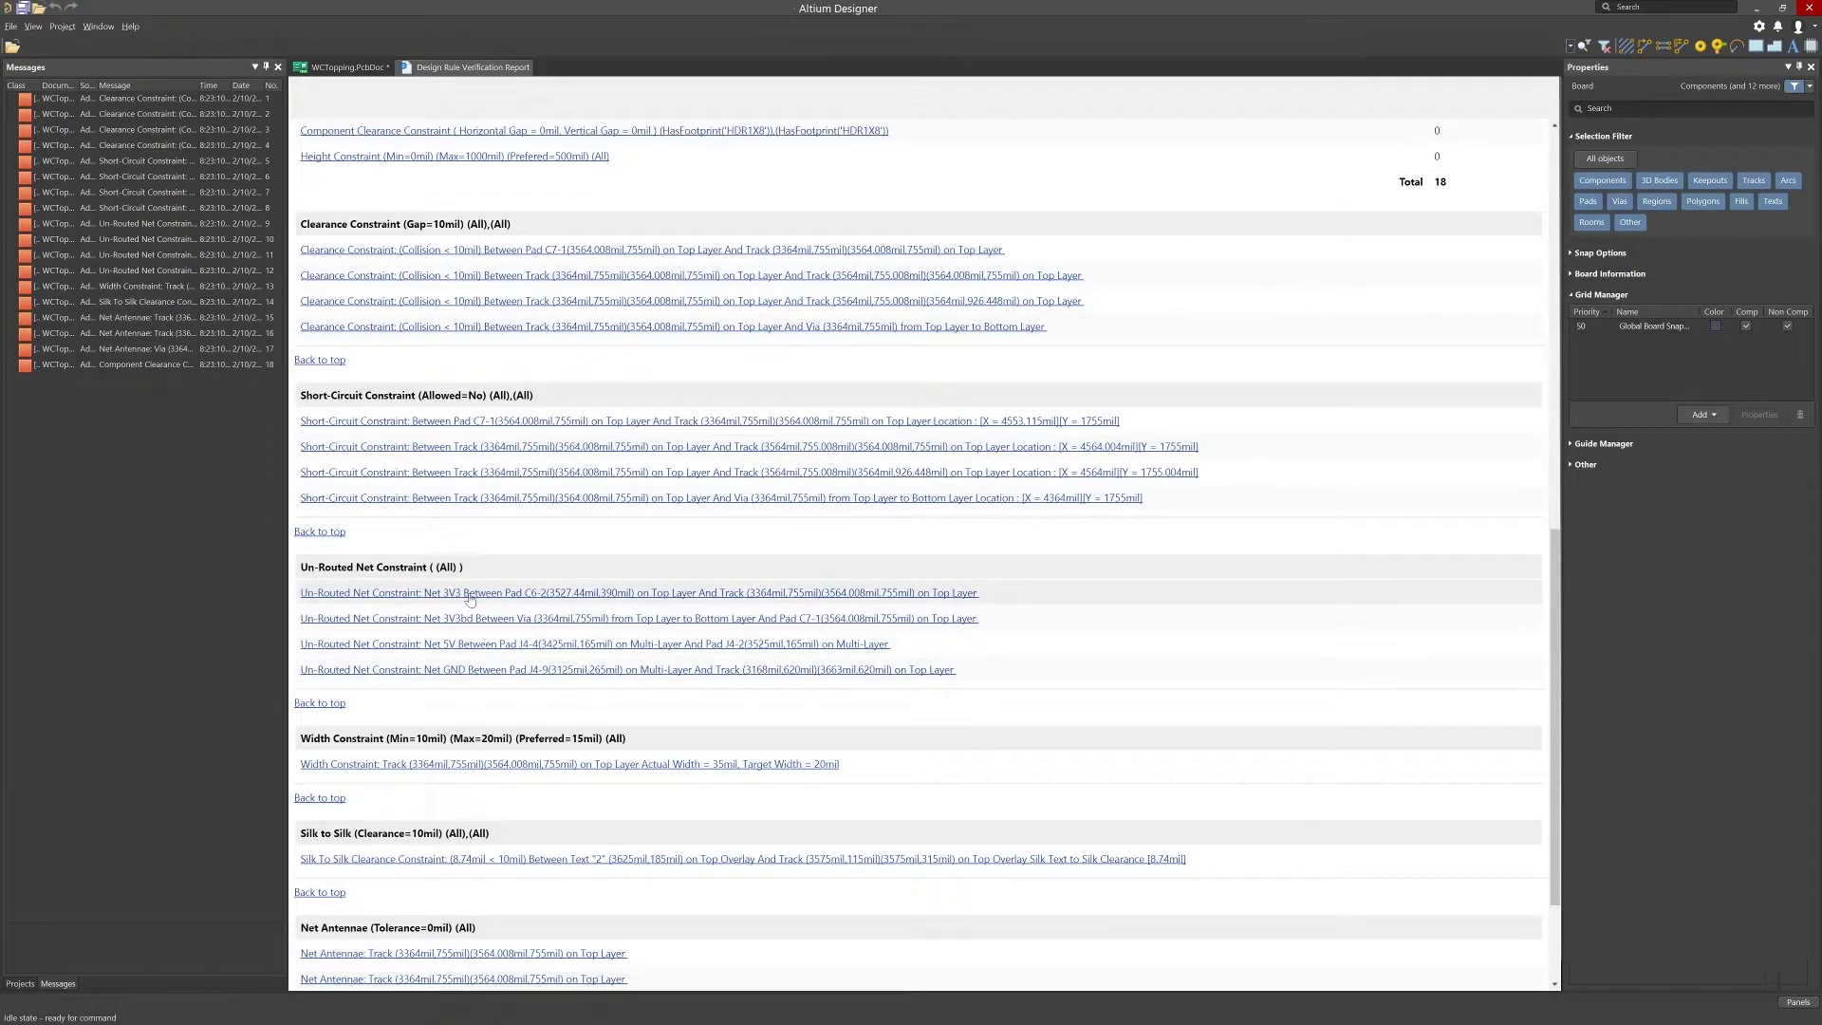
left_click(504, 593)
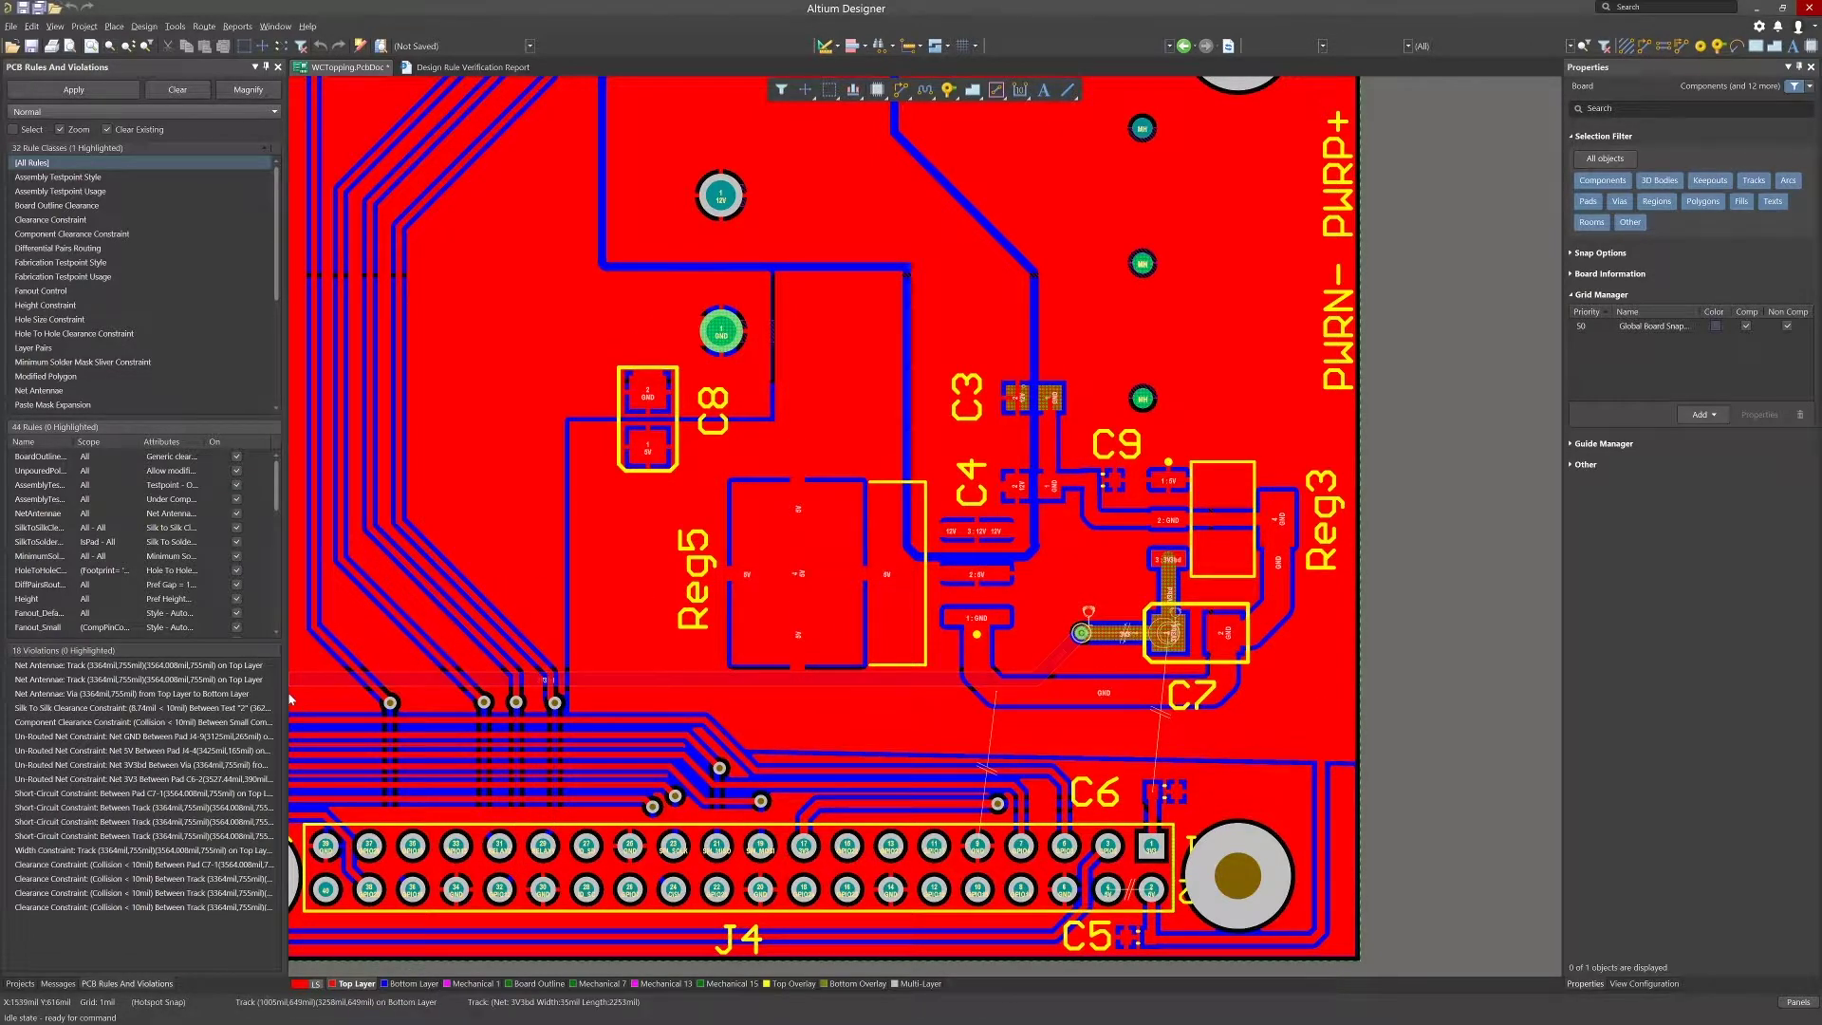
Bring up the PCB Rules And Violations panel and select [All Rules] to list all 18 violations
left_click(130, 987)
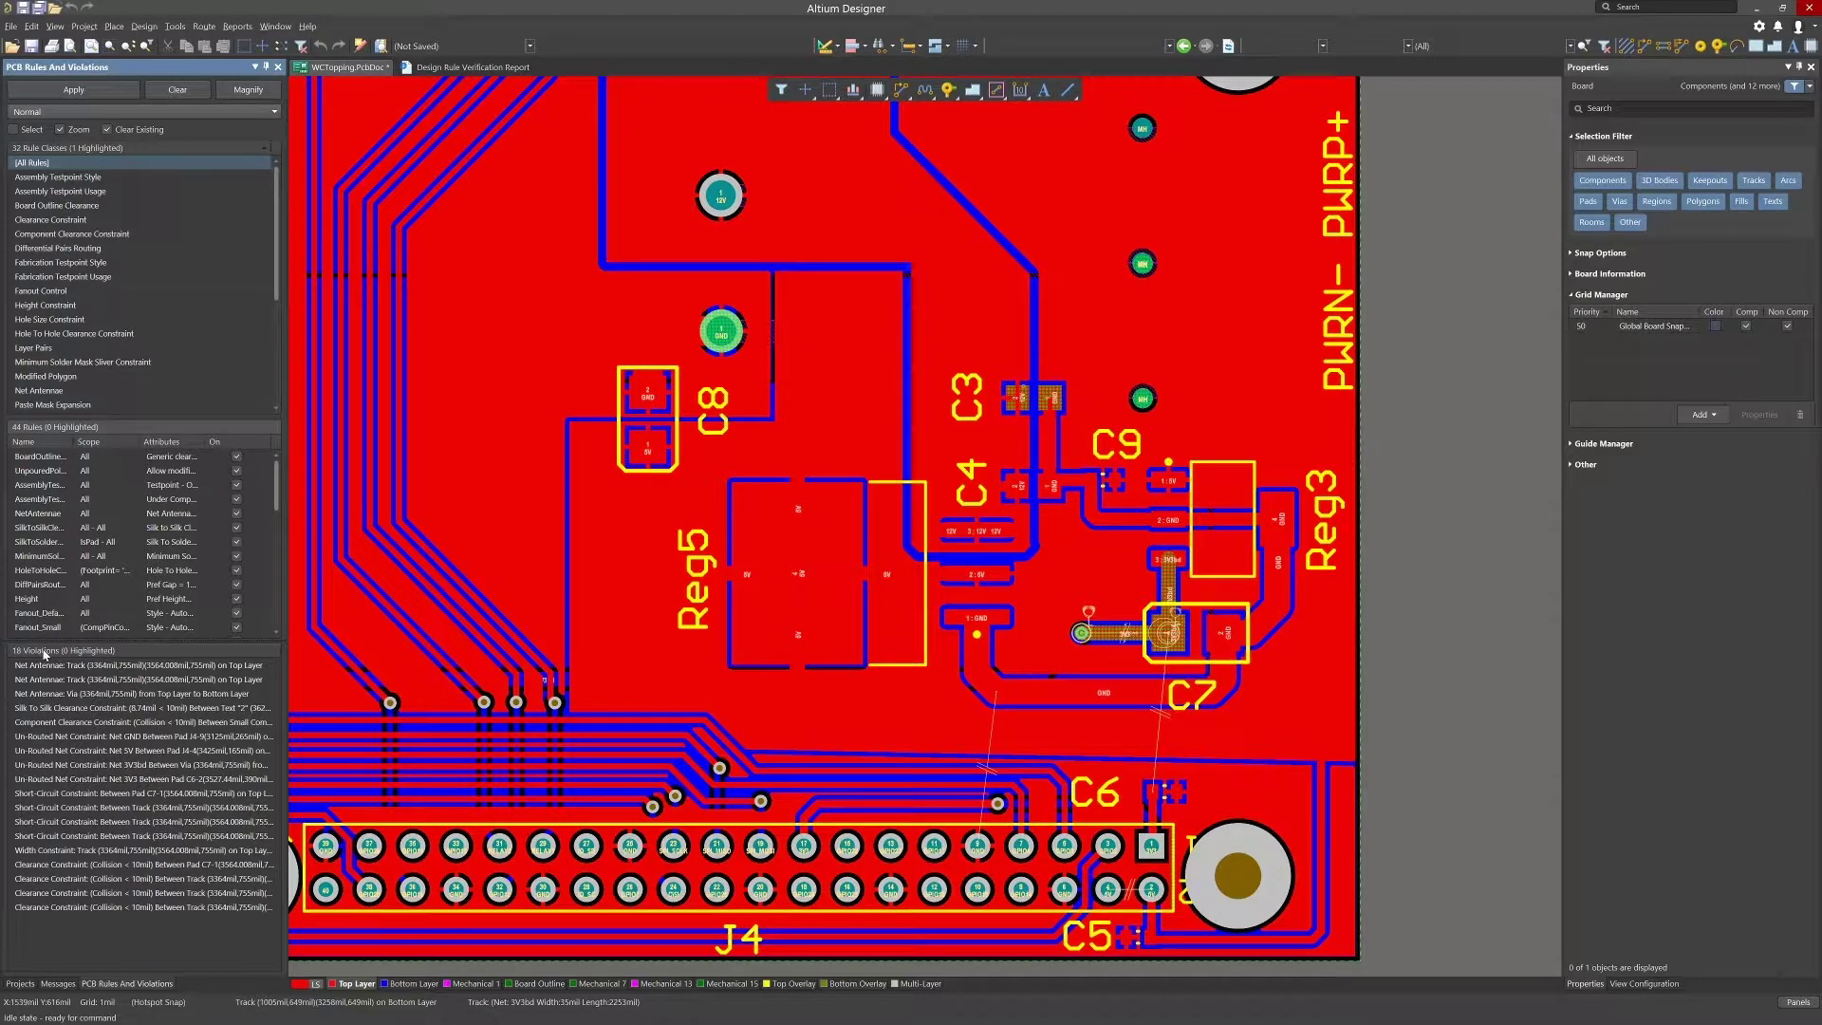
left_click(16, 167)
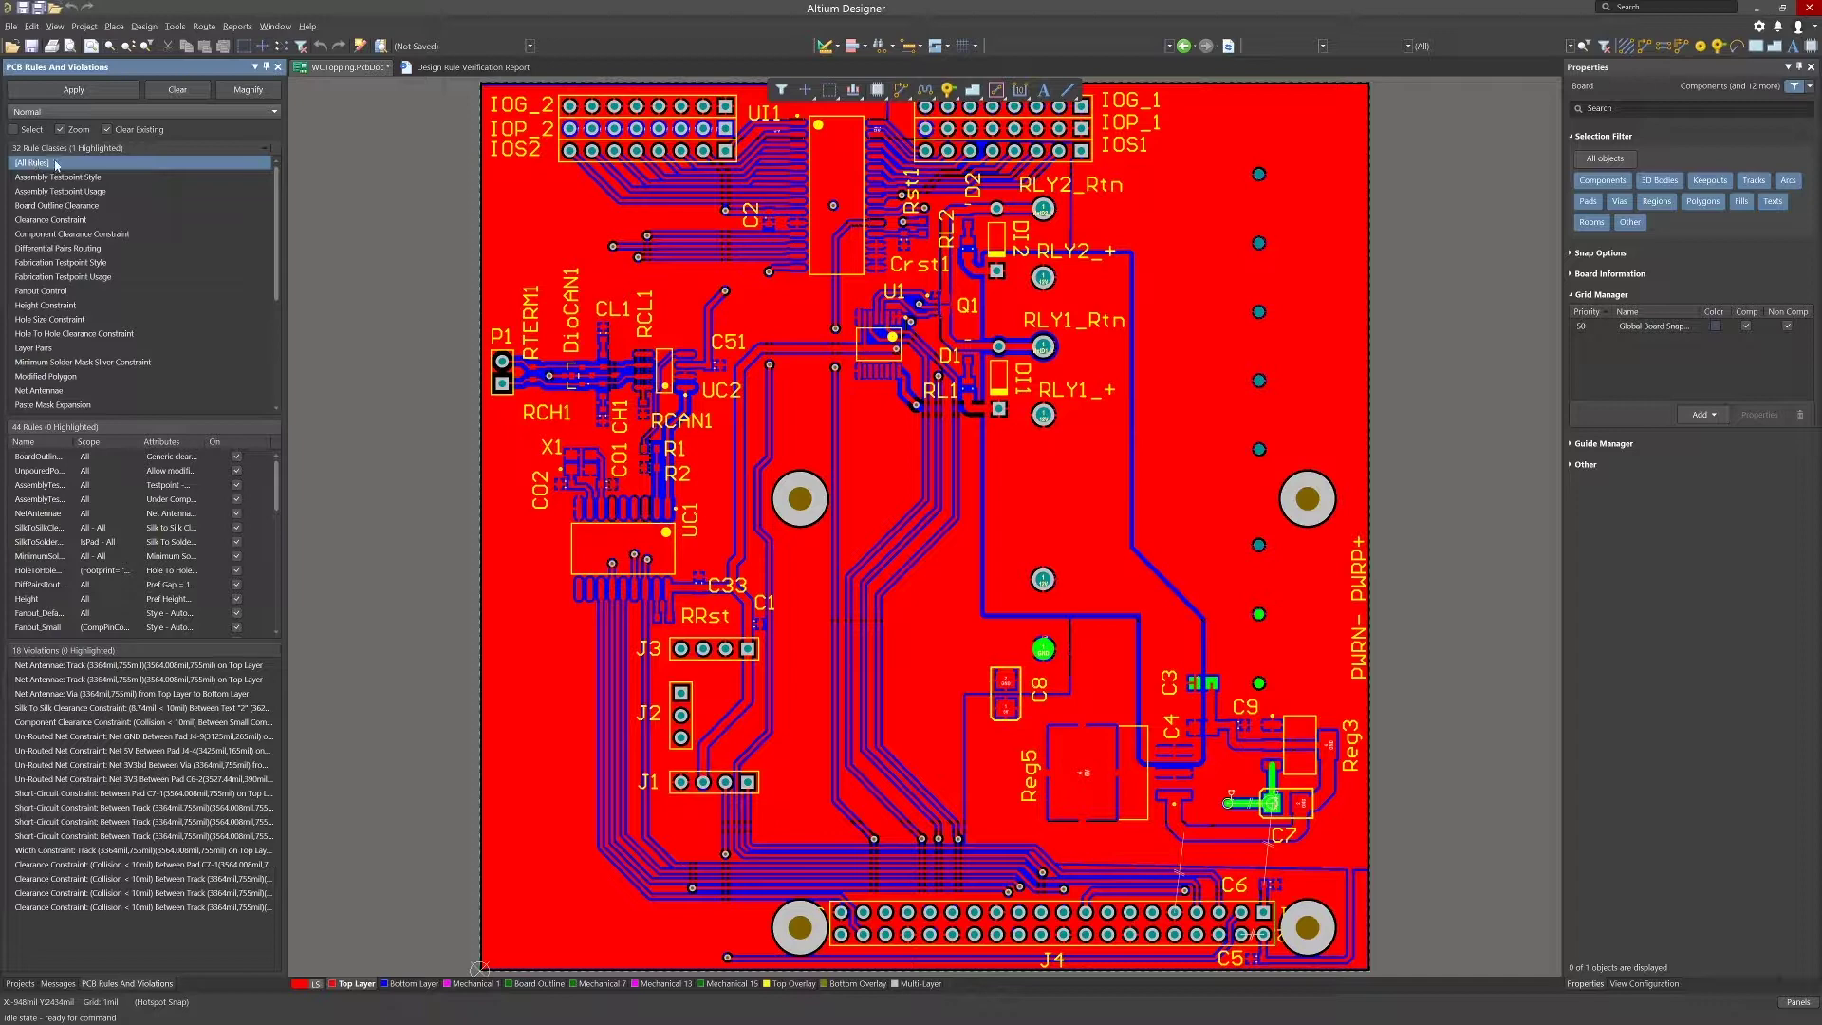
Filter the violations list to the ShortCircuit rule, showing its 4 violations
right_click(56, 166)
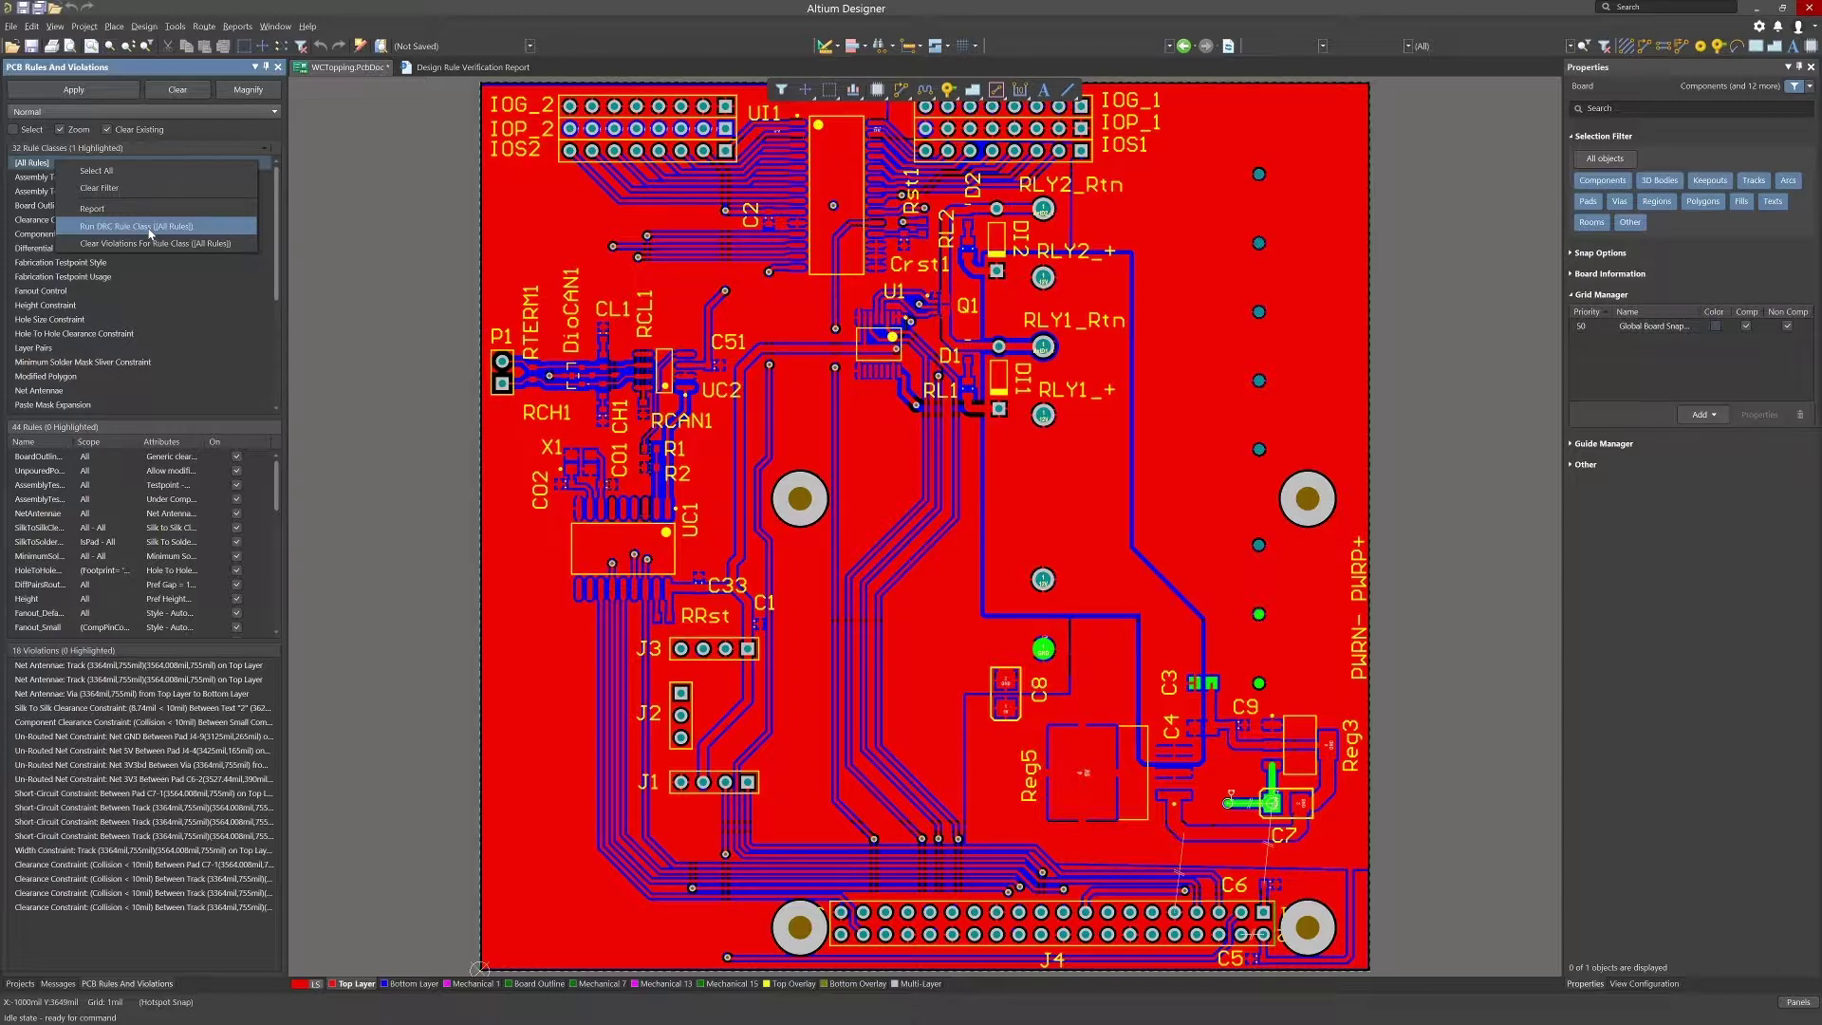
left_click(346, 250)
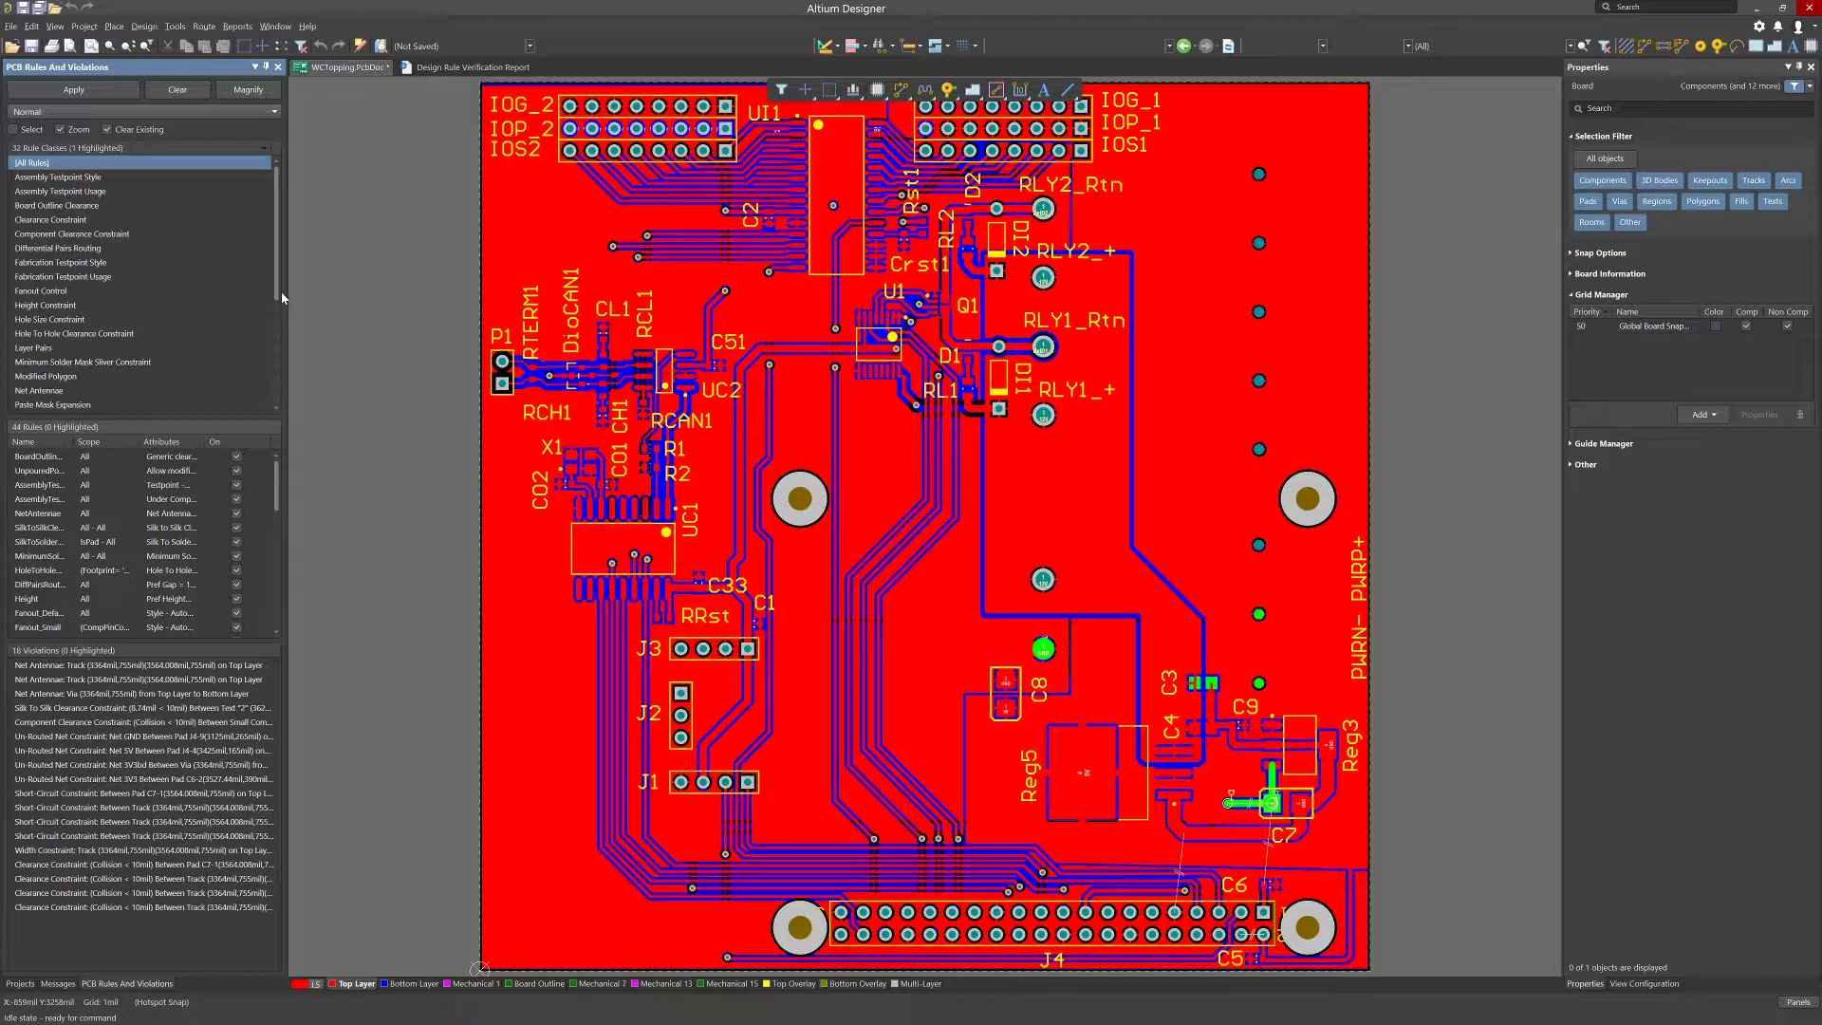
left_click_drag(277, 483, 265, 557)
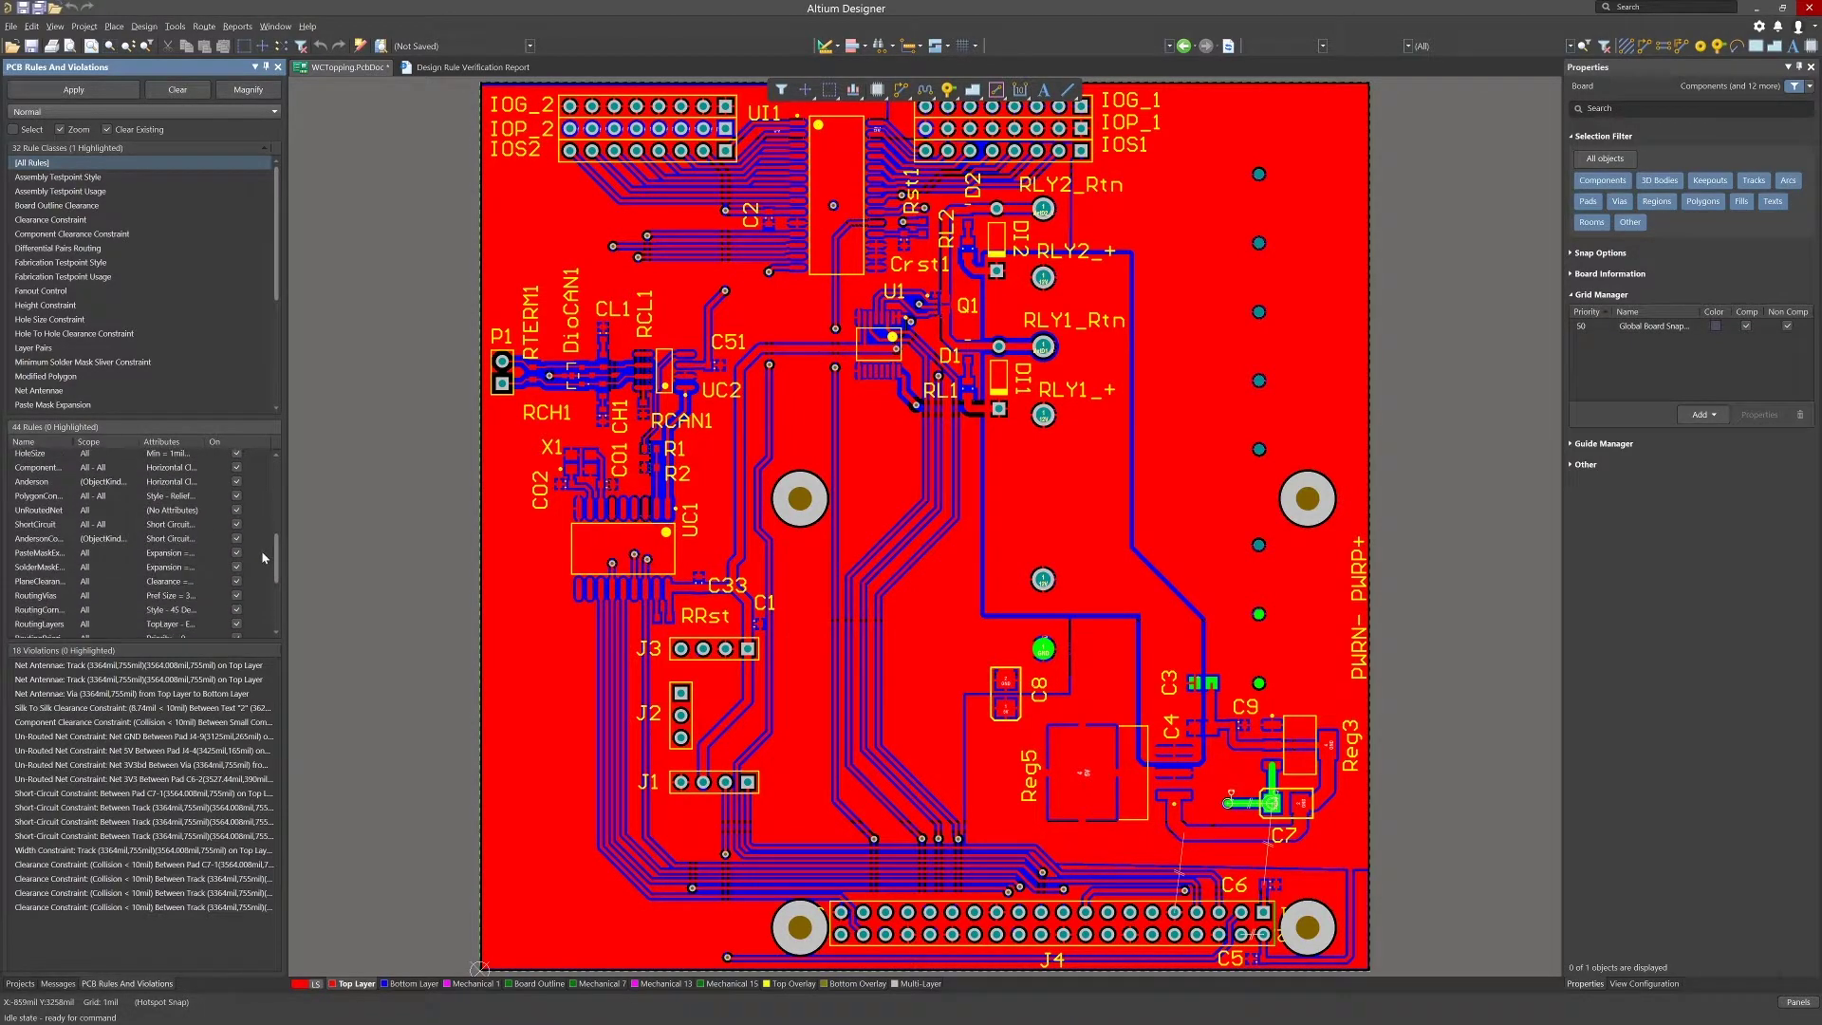
left_click(36, 524)
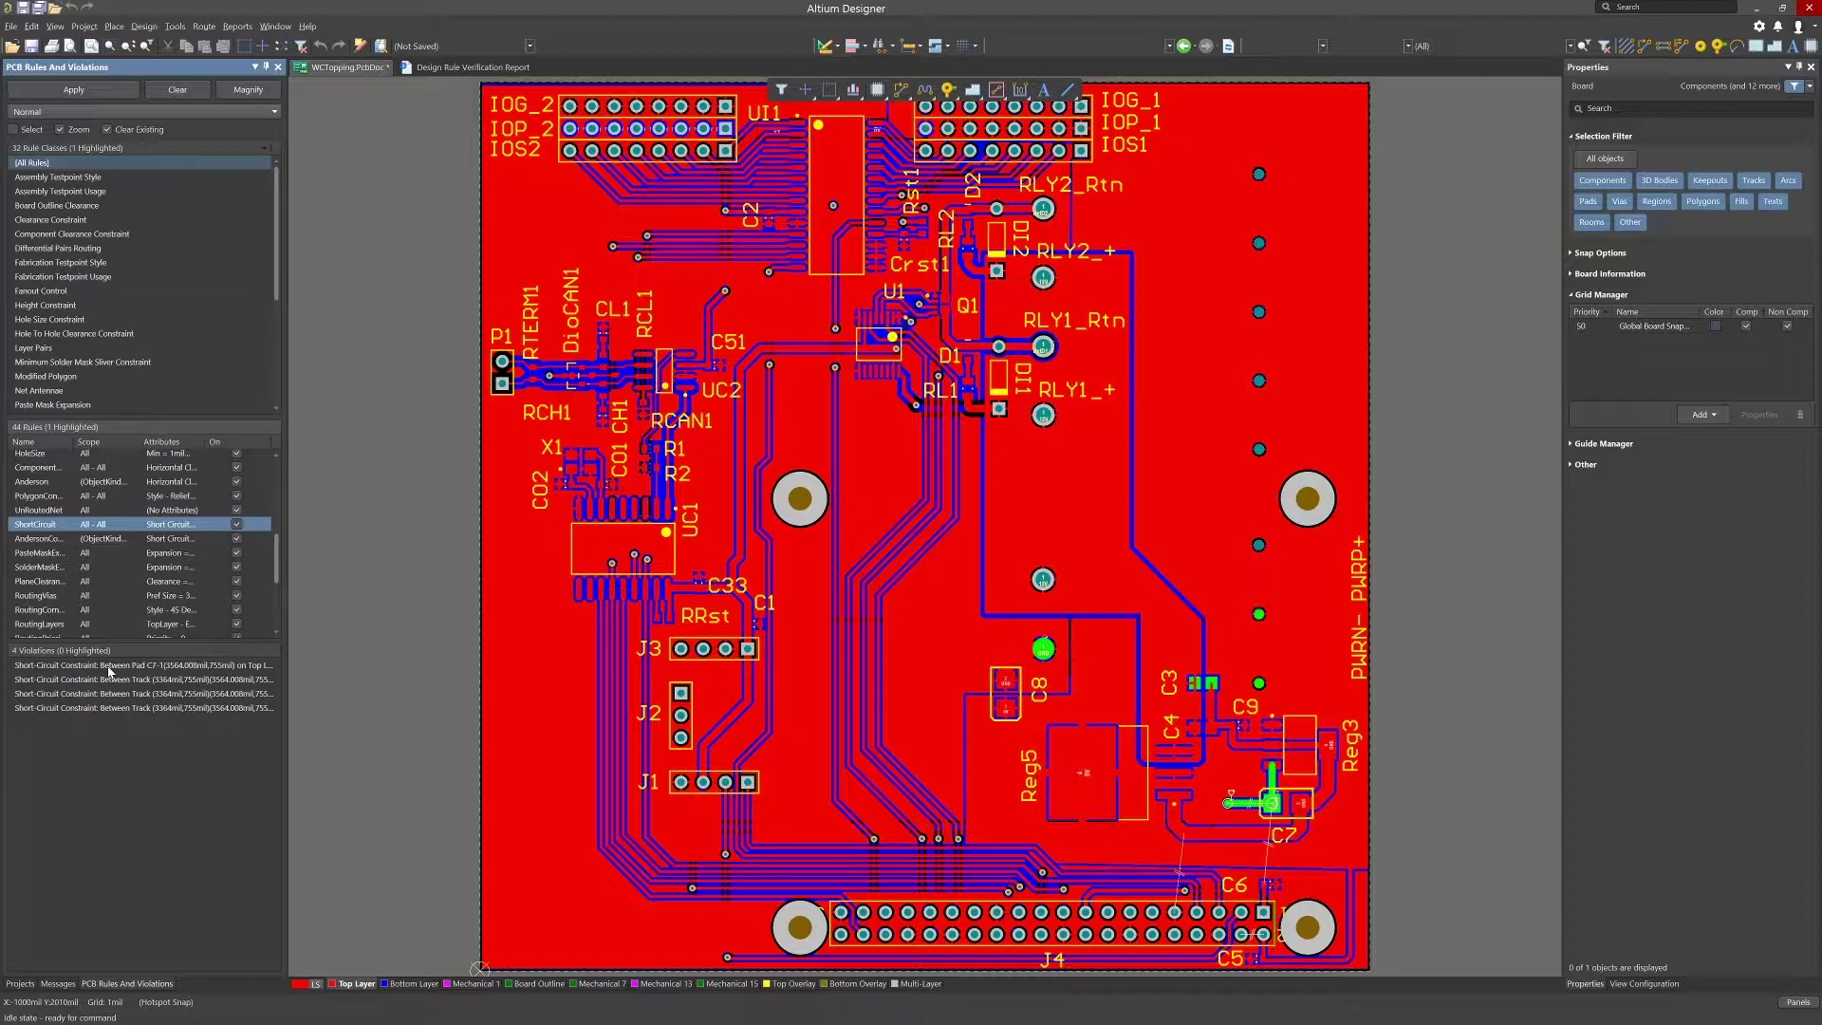
Zoom in on the C7-1 short-circuit violation, isolate it, and select the offending 3V3 track
left_click(109, 668)
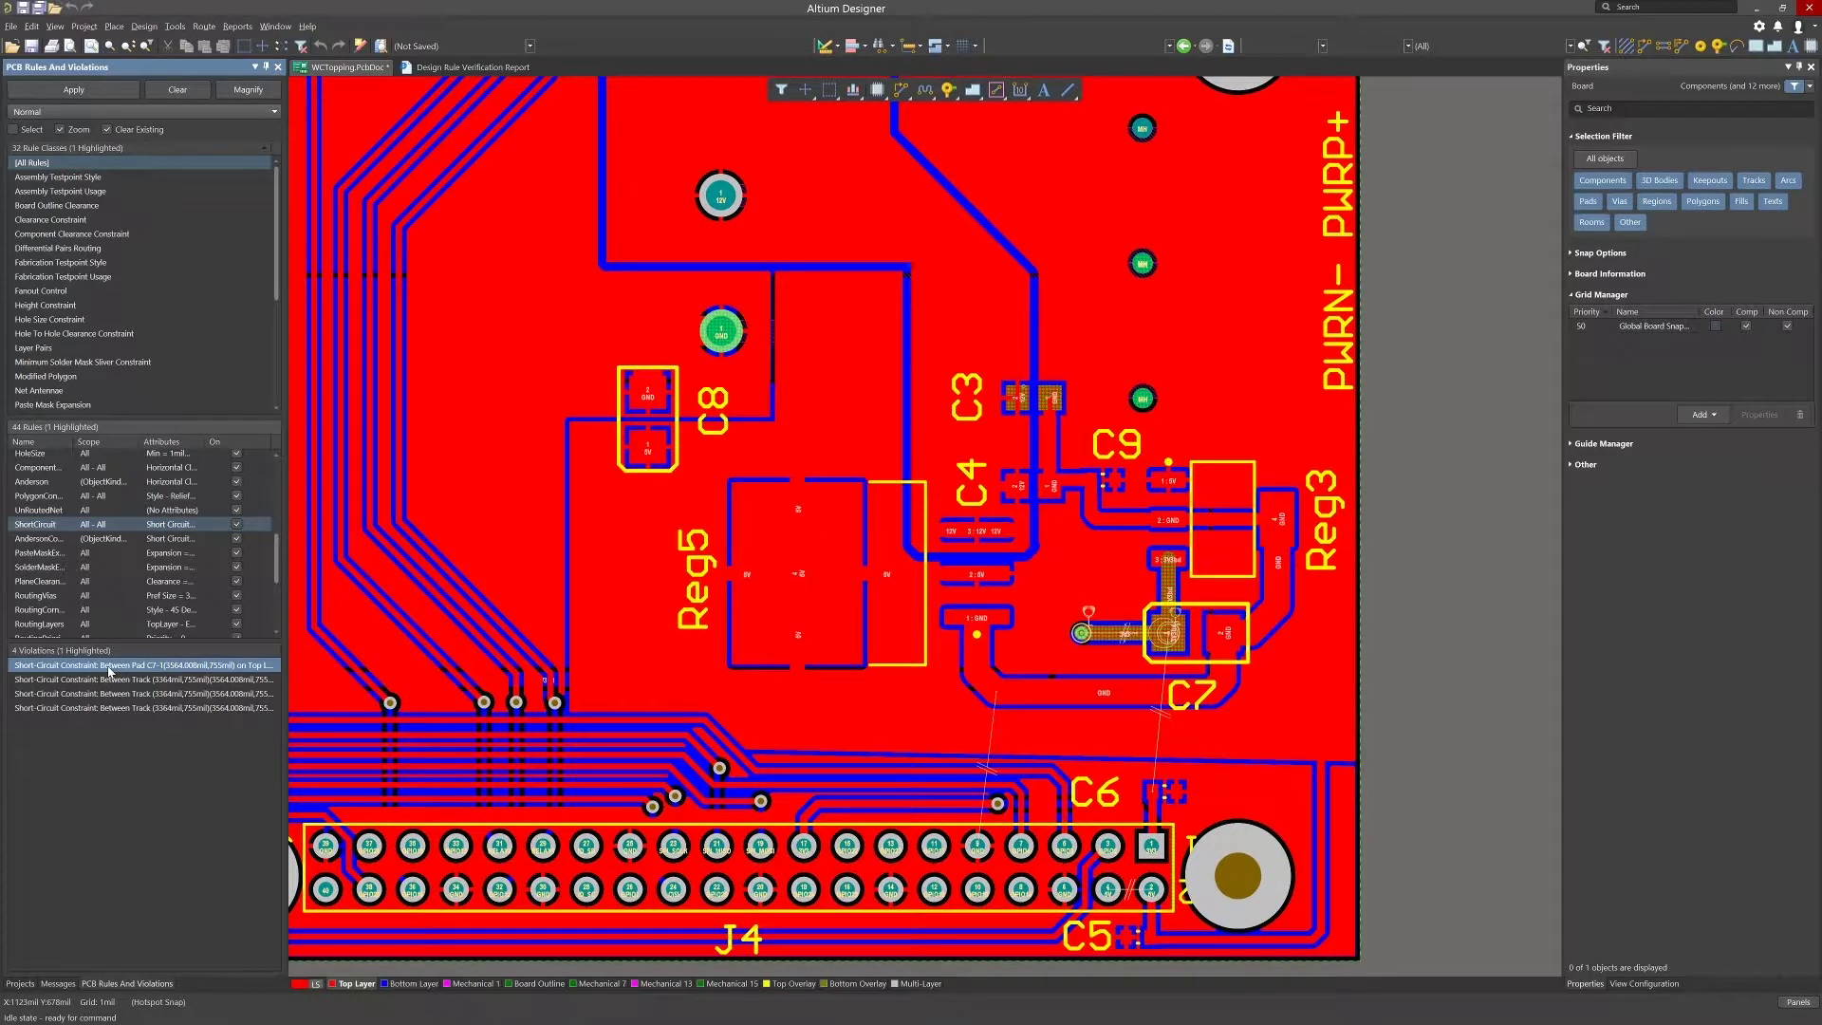
double_click(109, 668)
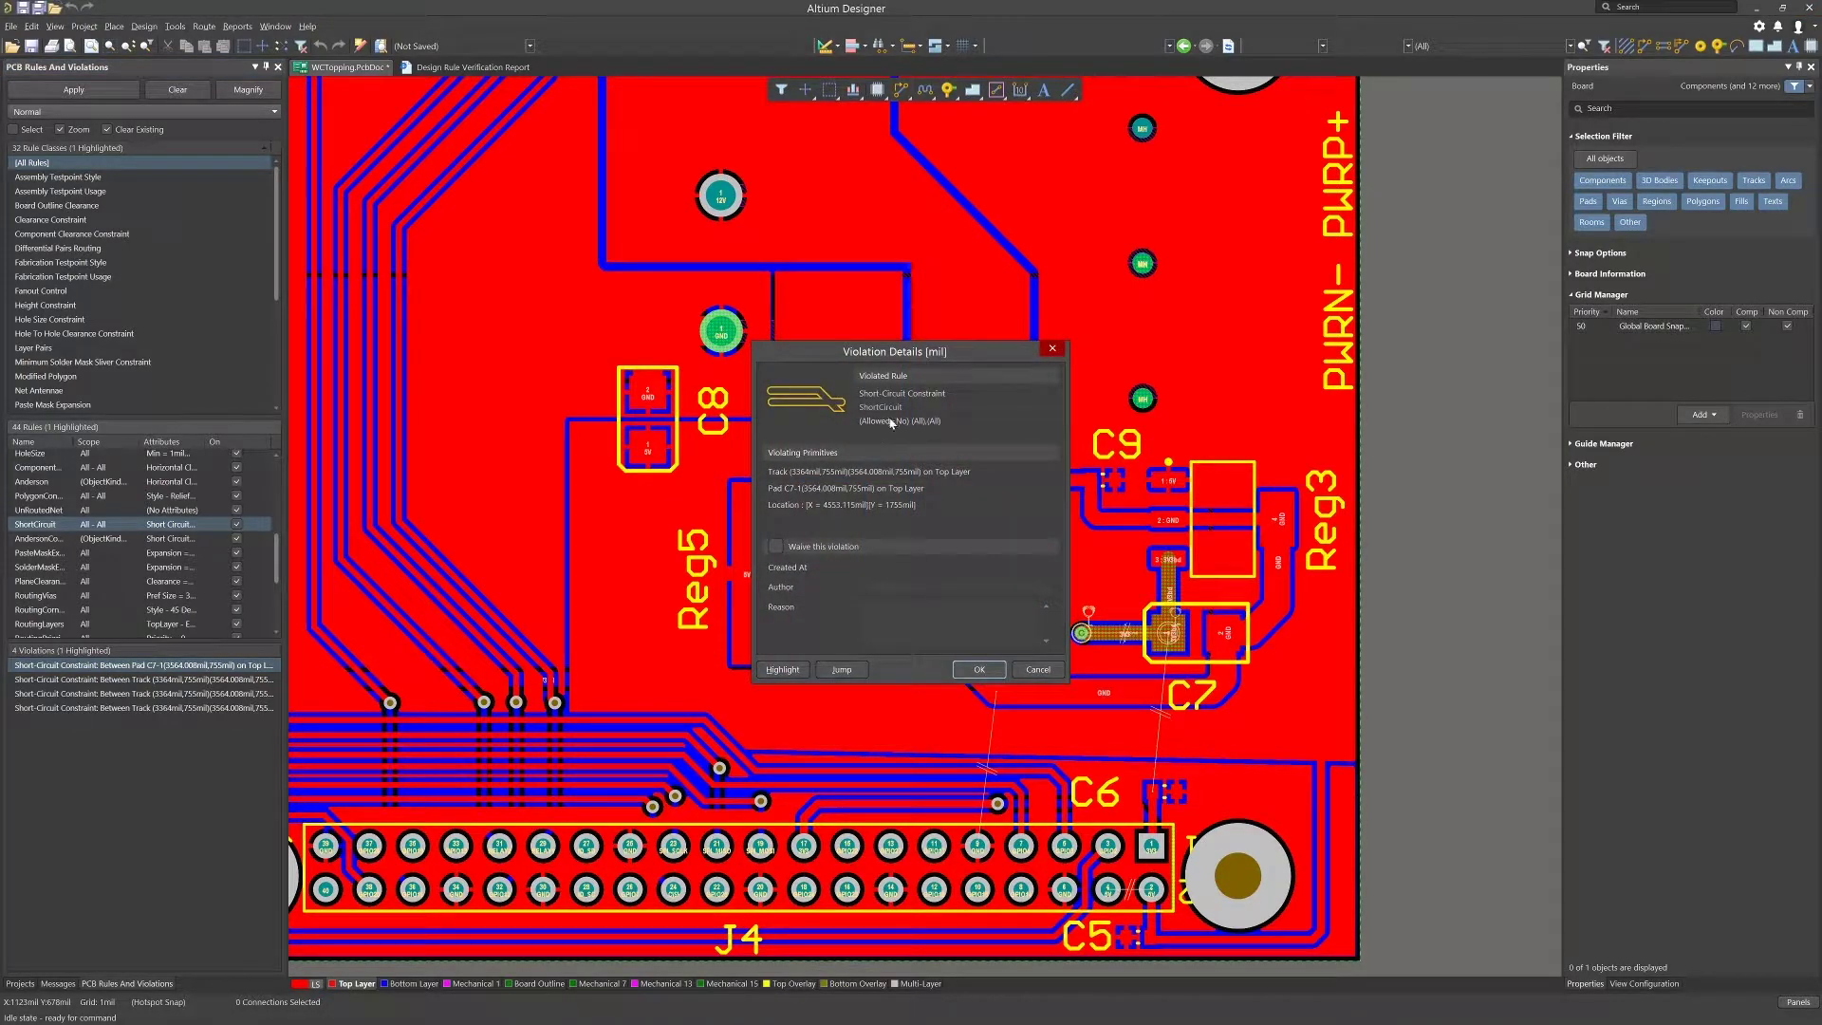
left_click_drag(952, 365, 630, 236)
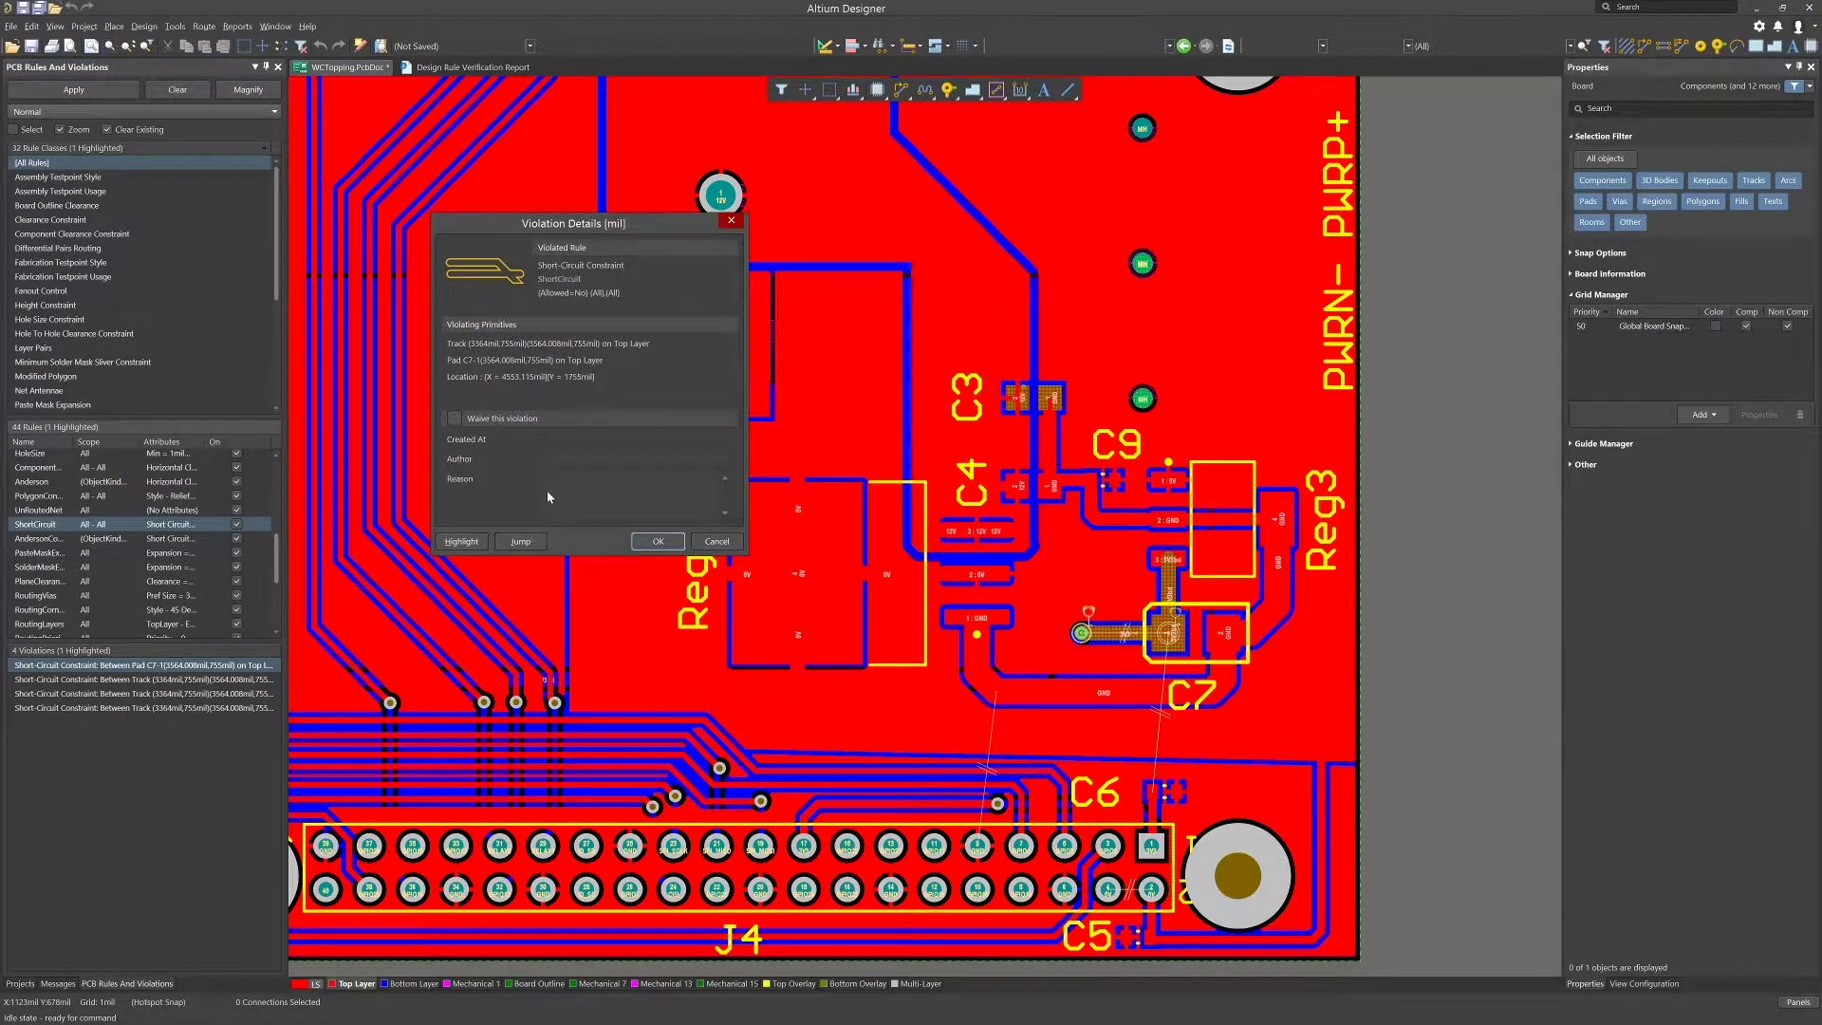
left_click(520, 541)
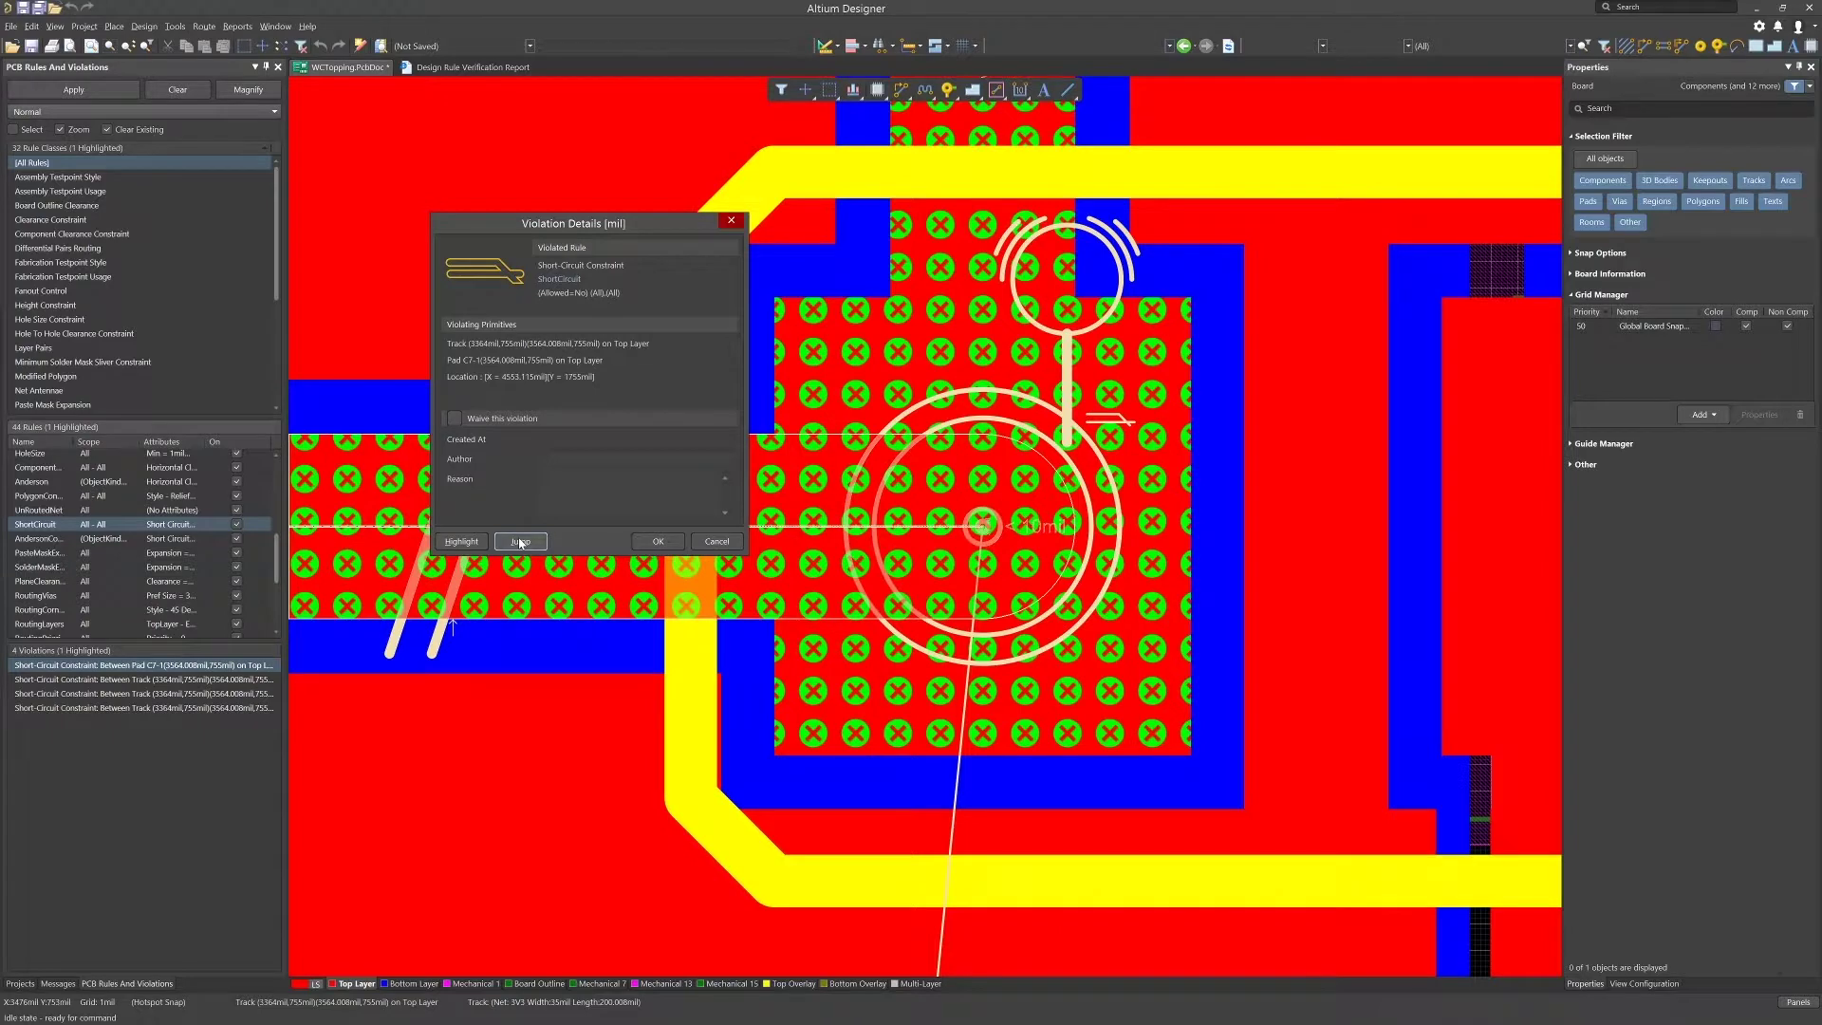
left_click(461, 542)
left_click(664, 543)
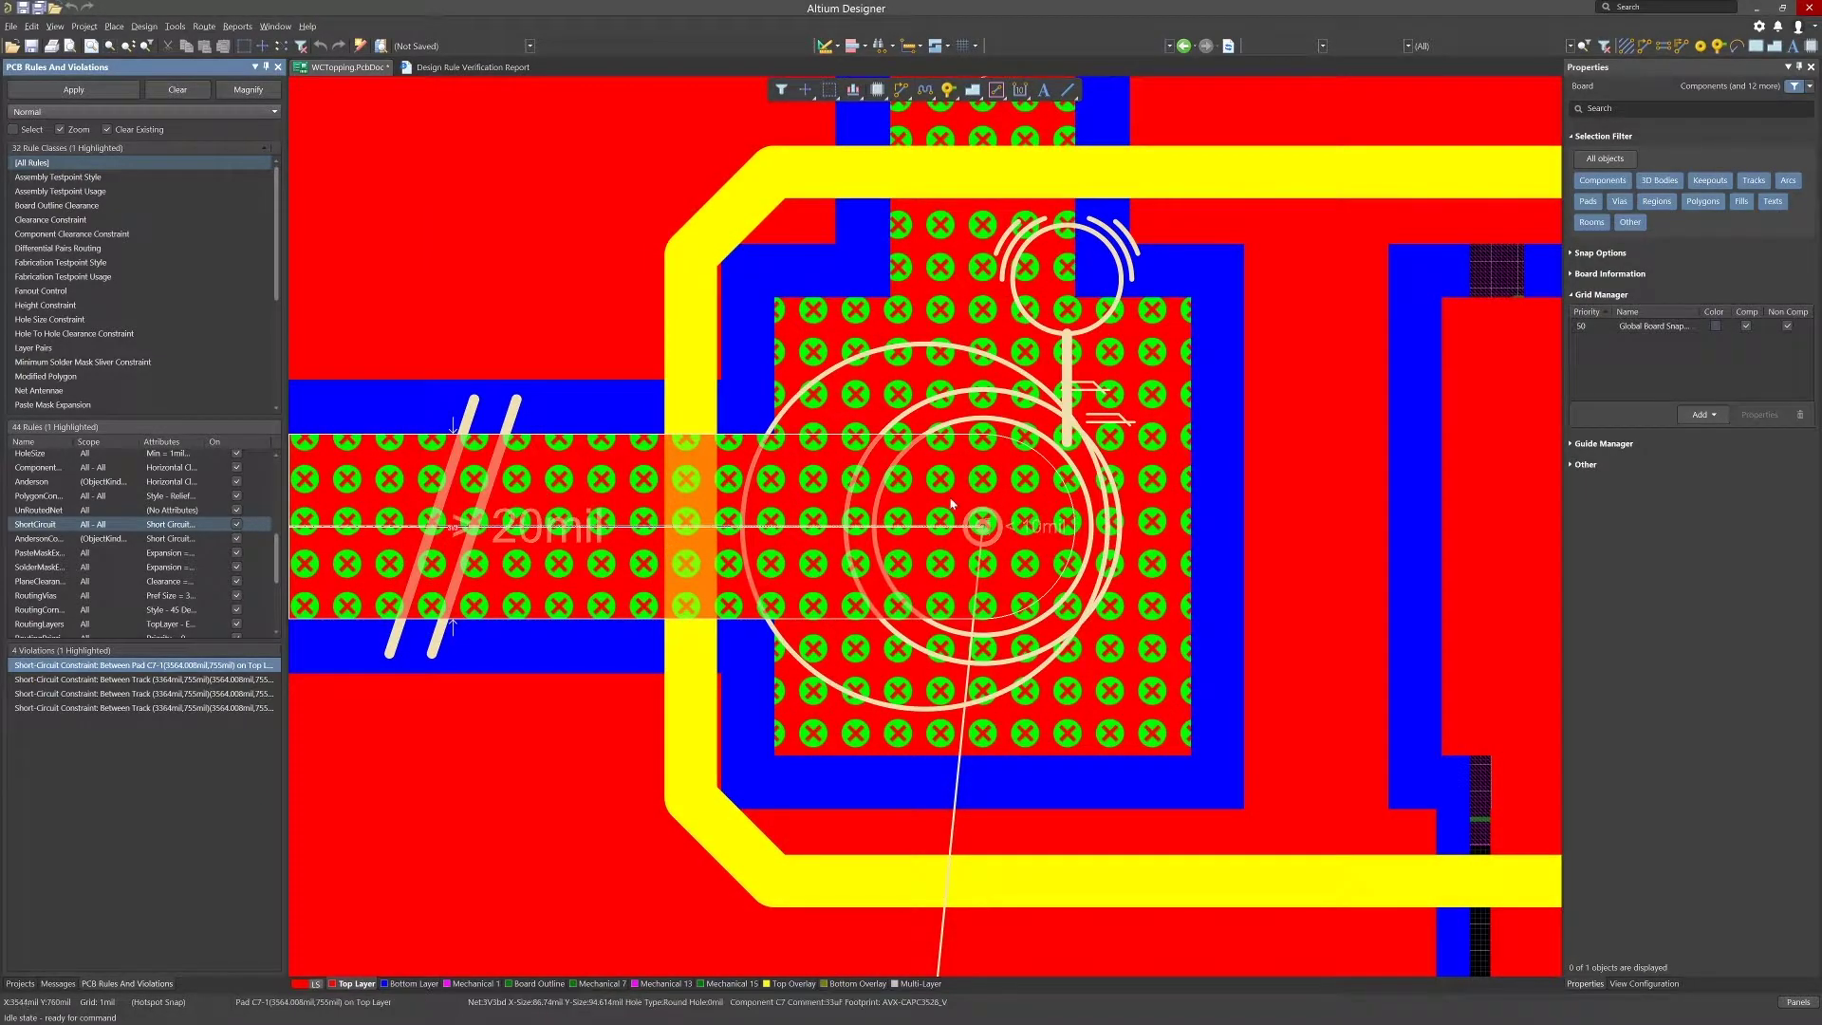
left_click(605, 576)
scroll(603, 573, "down", 3, "ctrl")
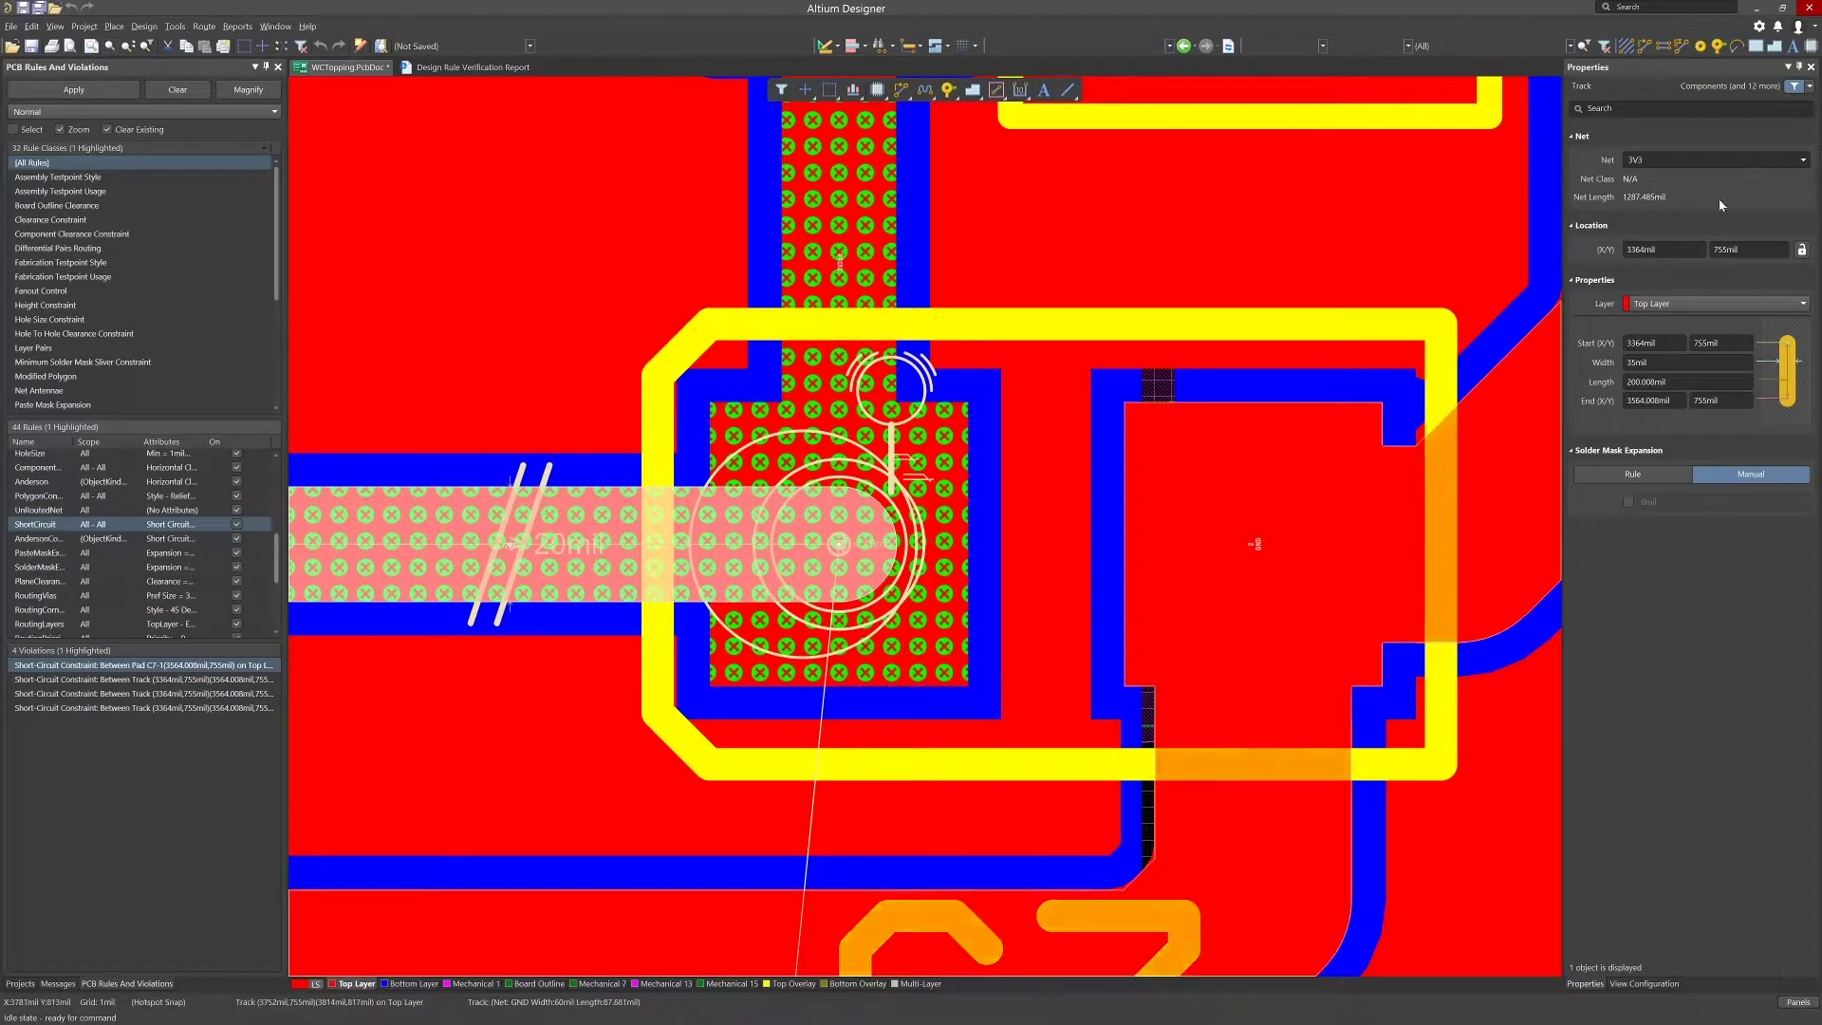
Check pad C7-1's net, then change the horizontal track's Net from 3V3 to 3V3bd
left_click(940, 612)
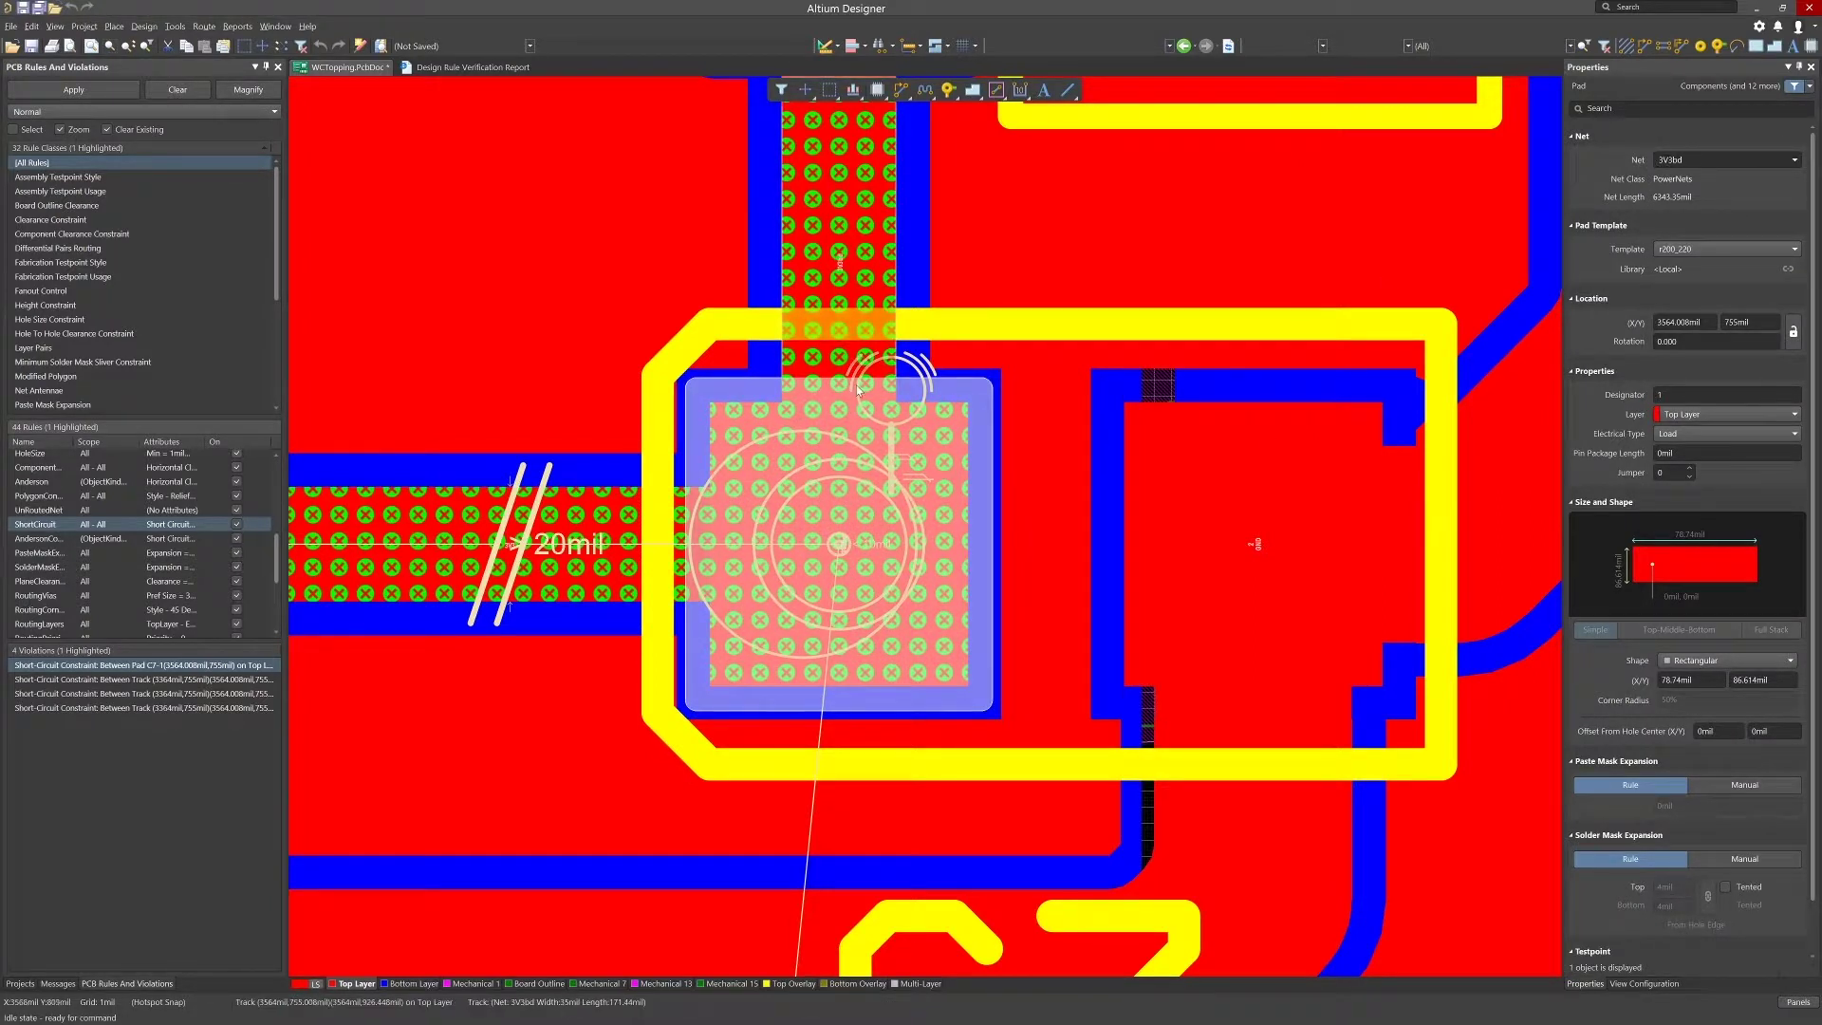
left_click(855, 251)
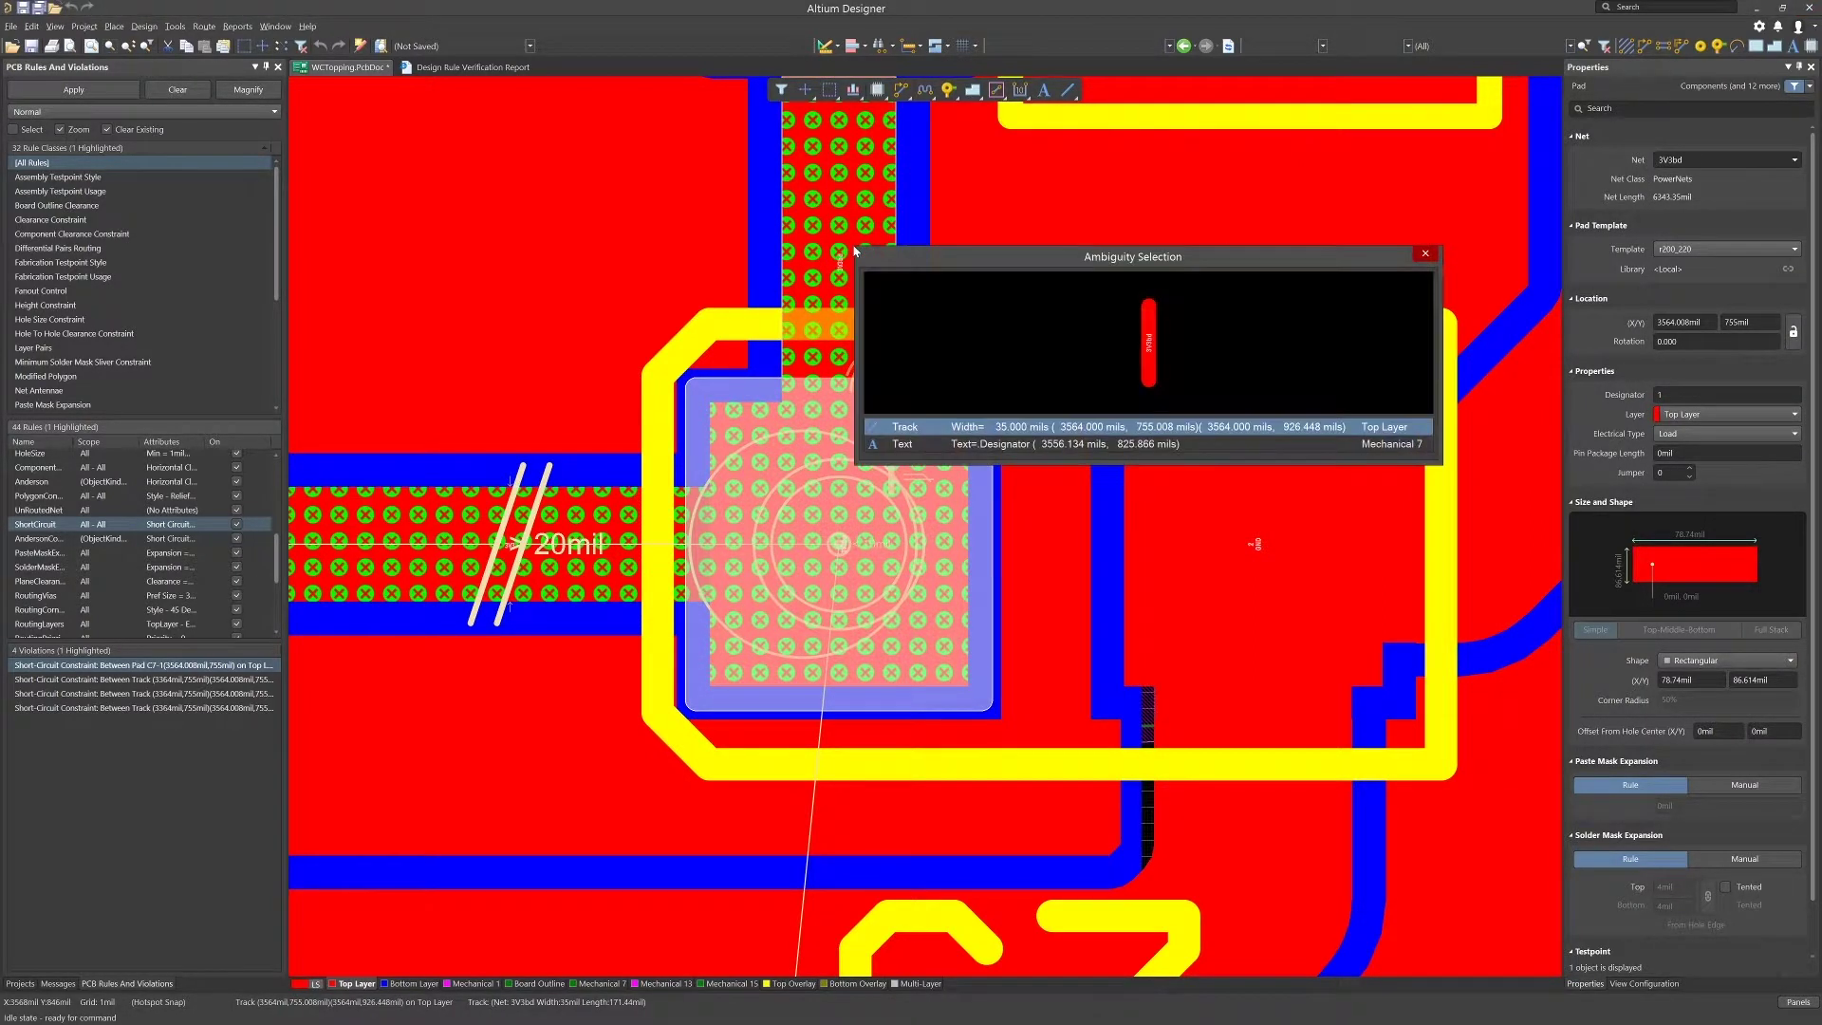
left_click(966, 428)
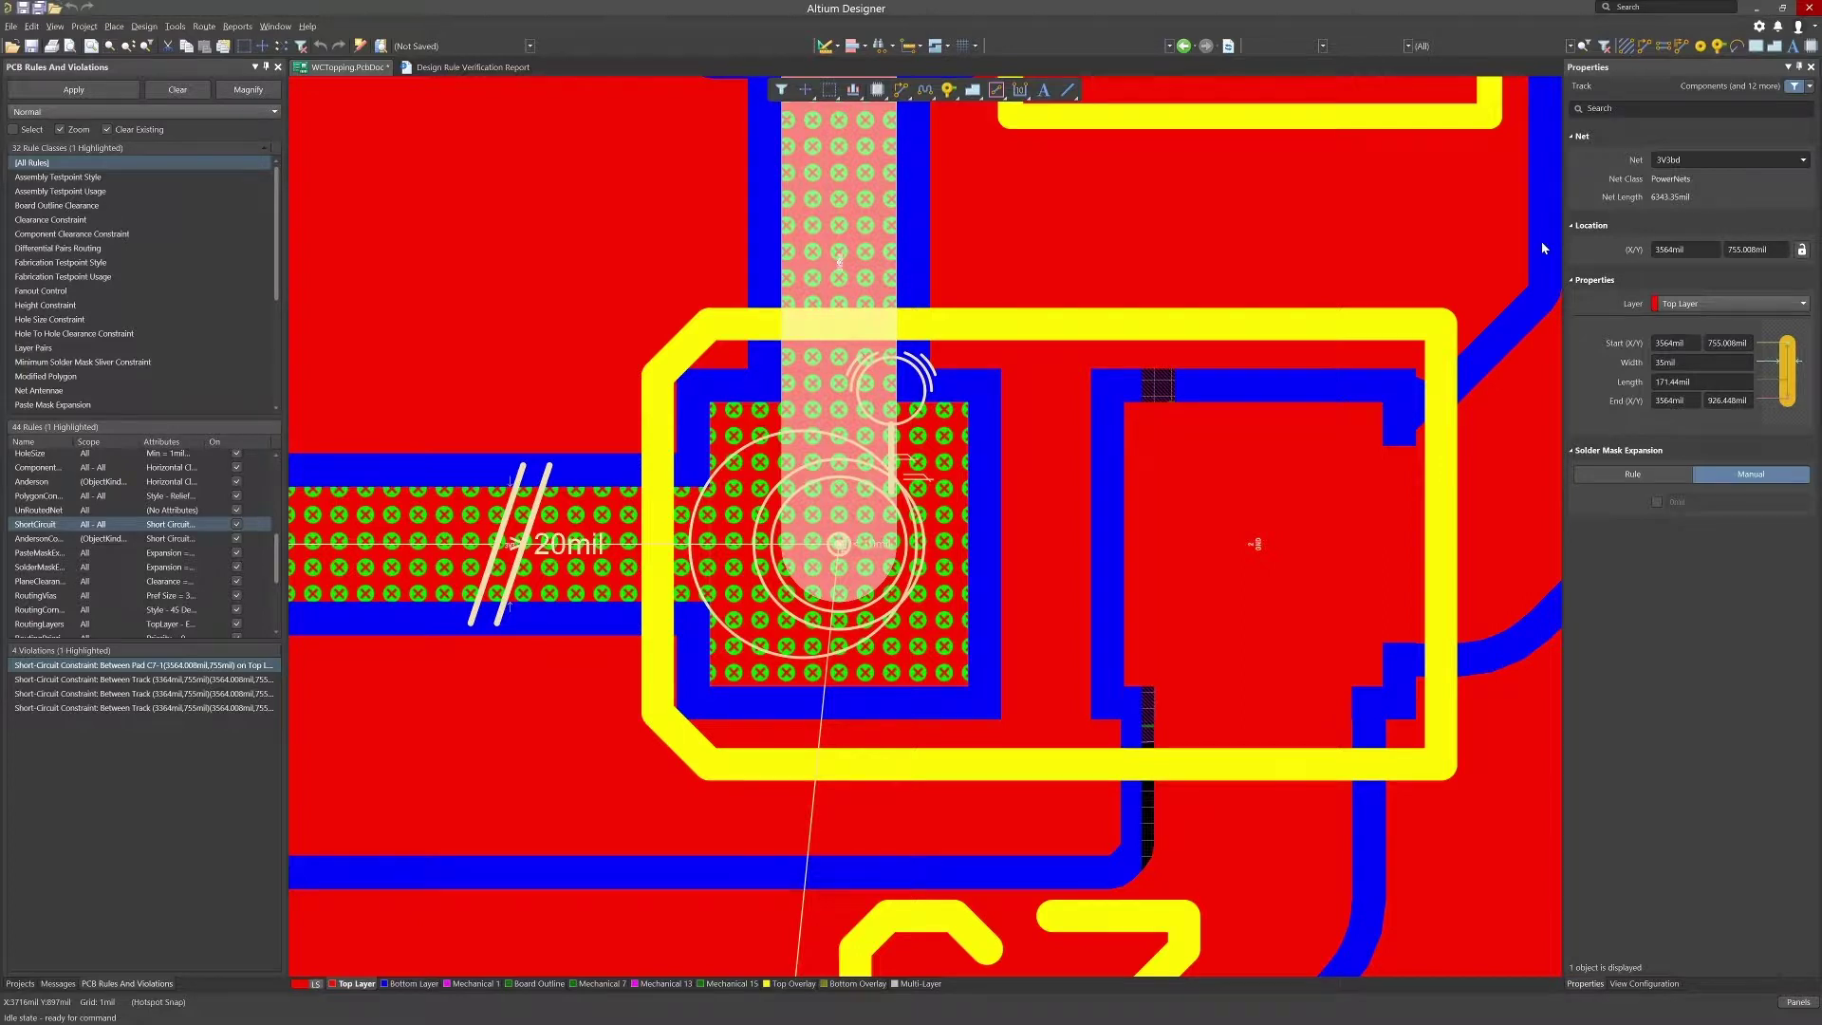
left_click(588, 545)
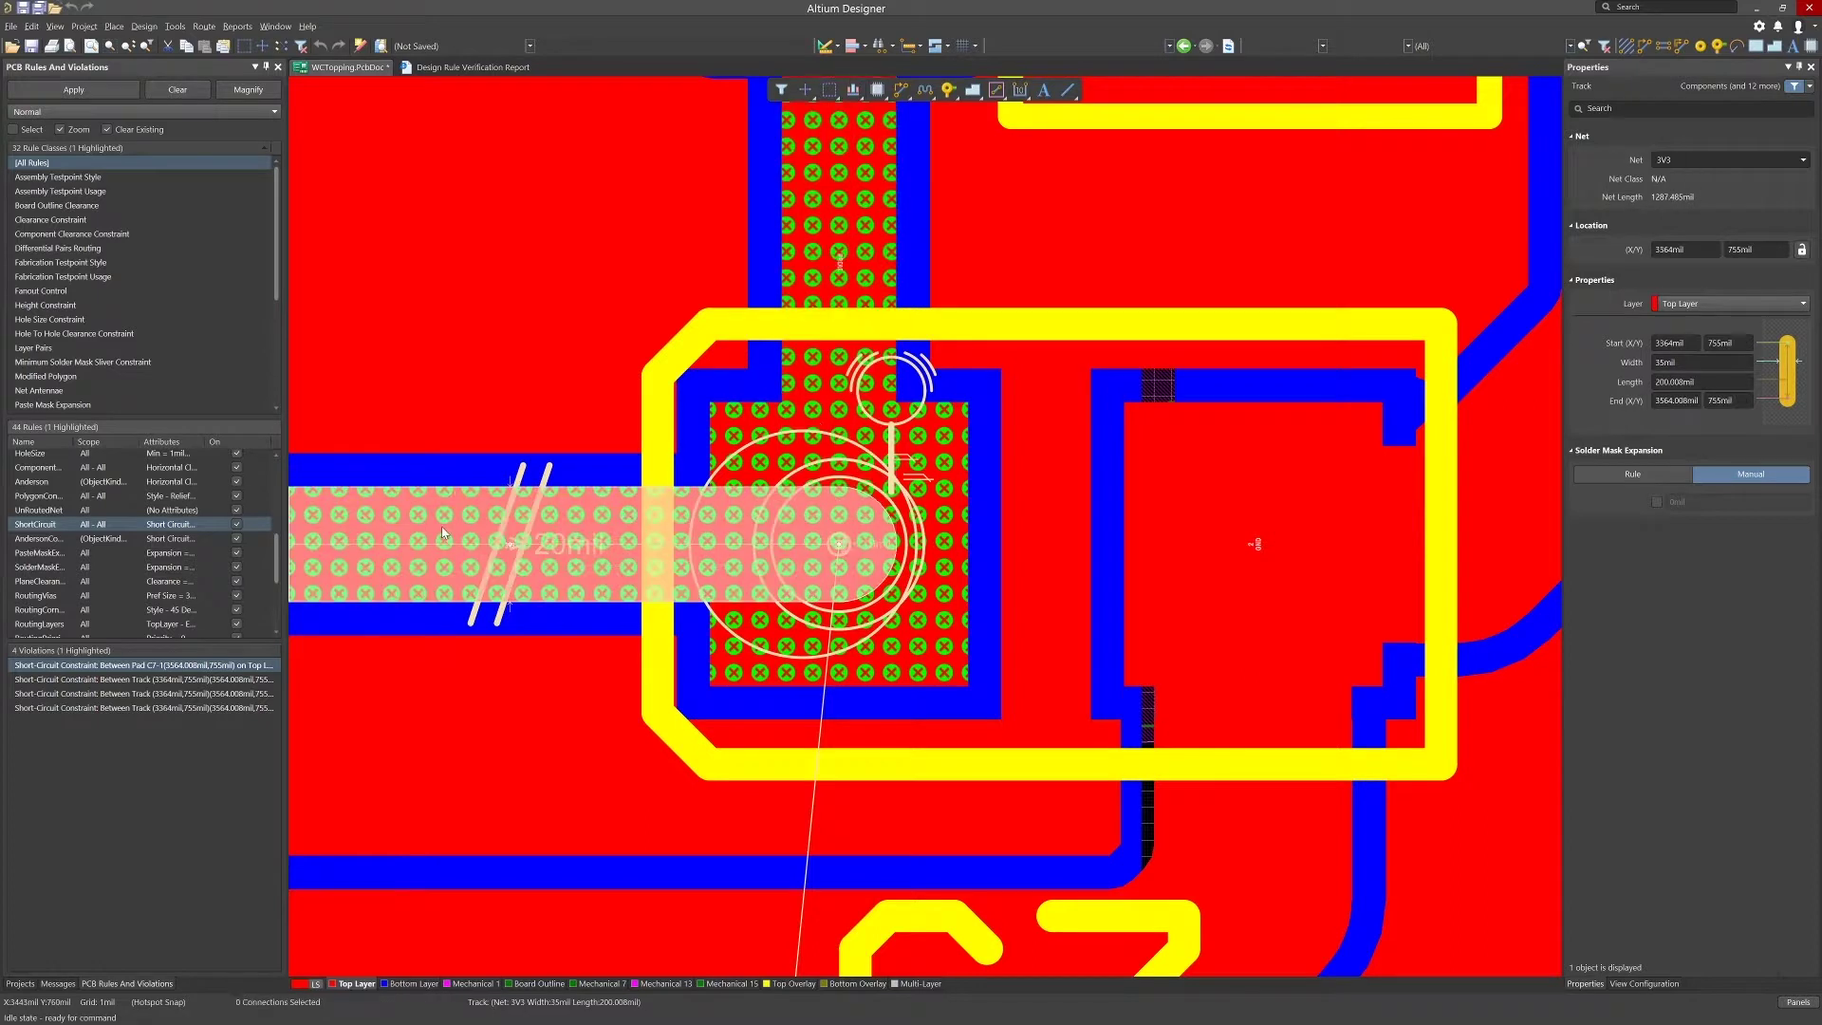
left_click(1697, 161)
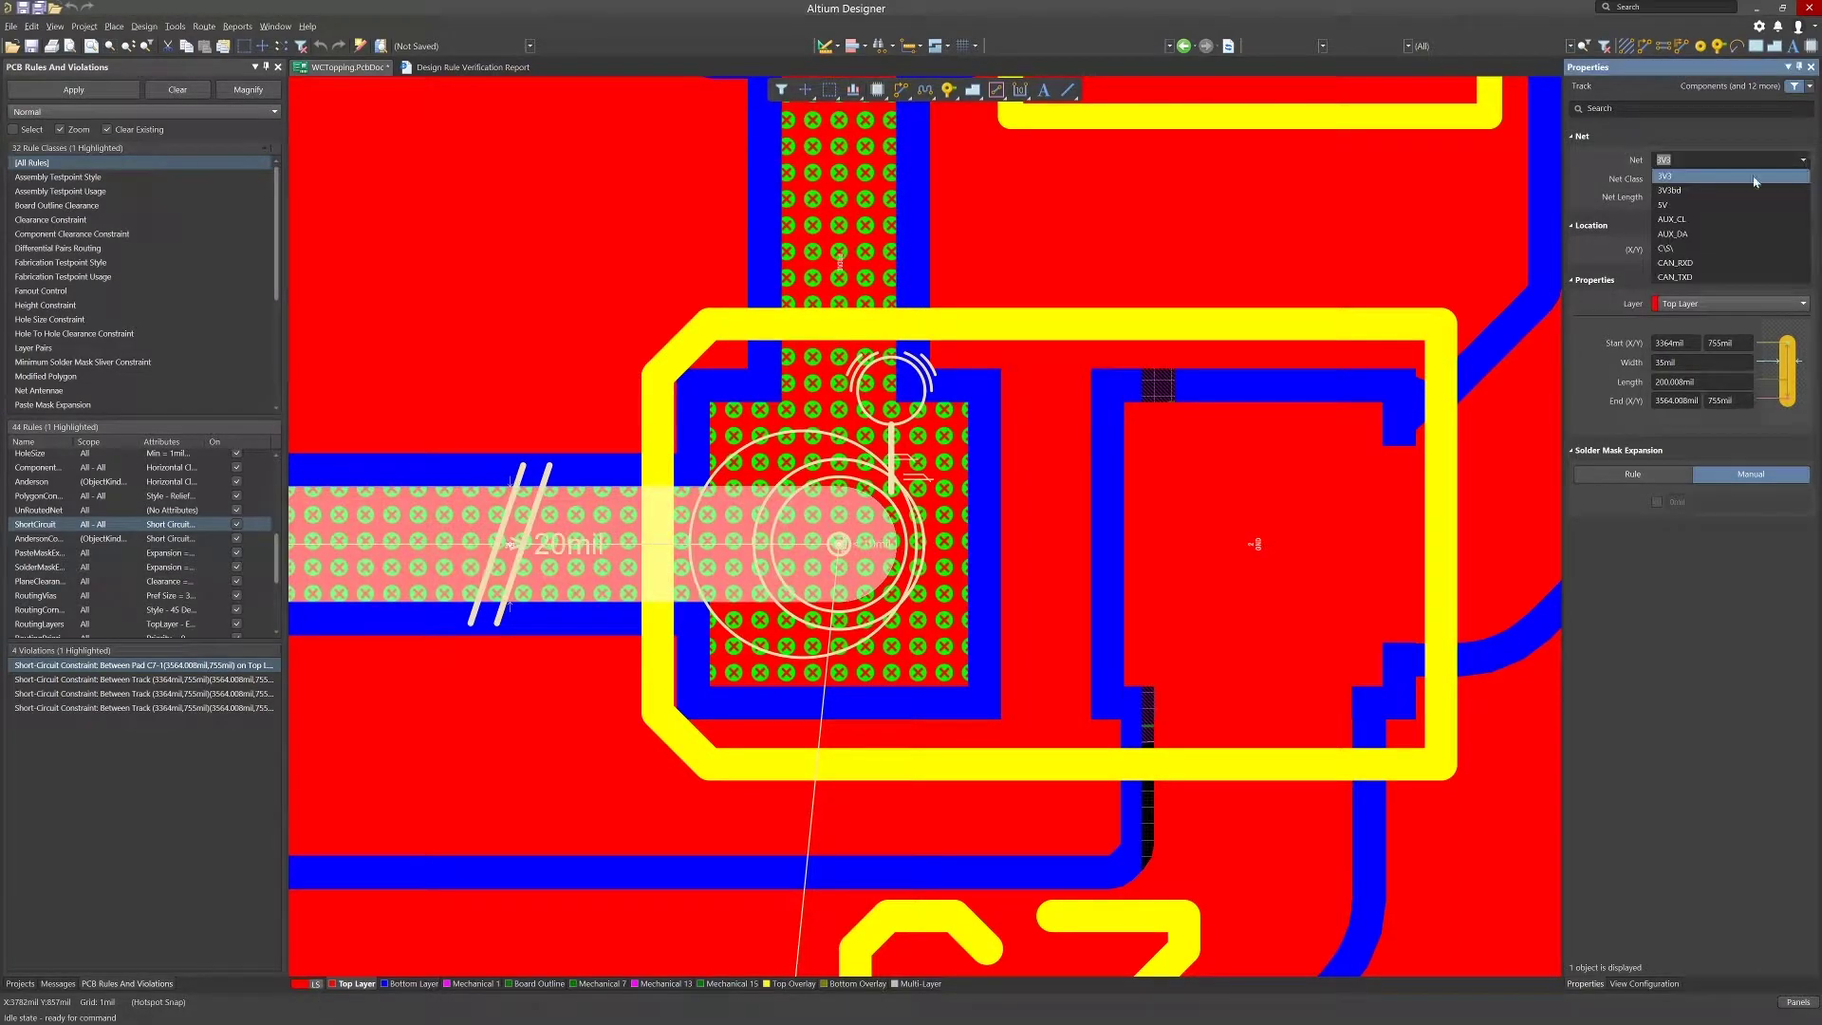
left_click(1694, 191)
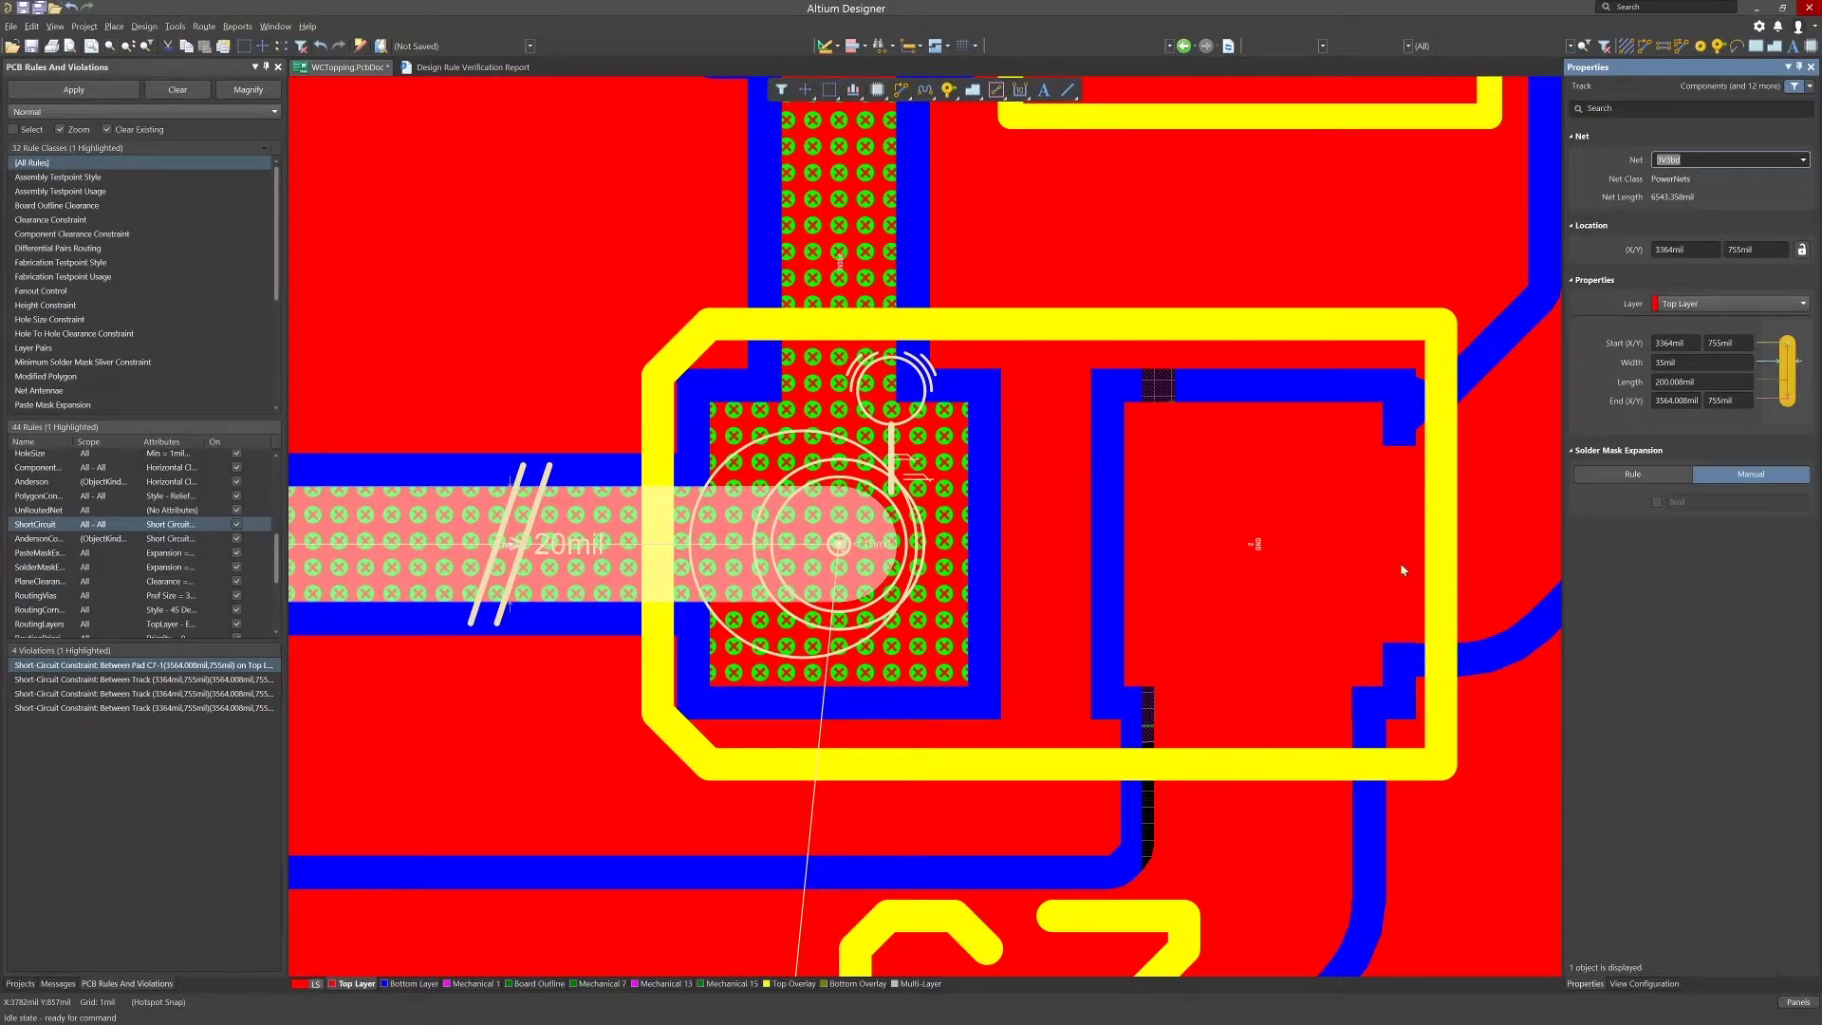
left_click(520, 302)
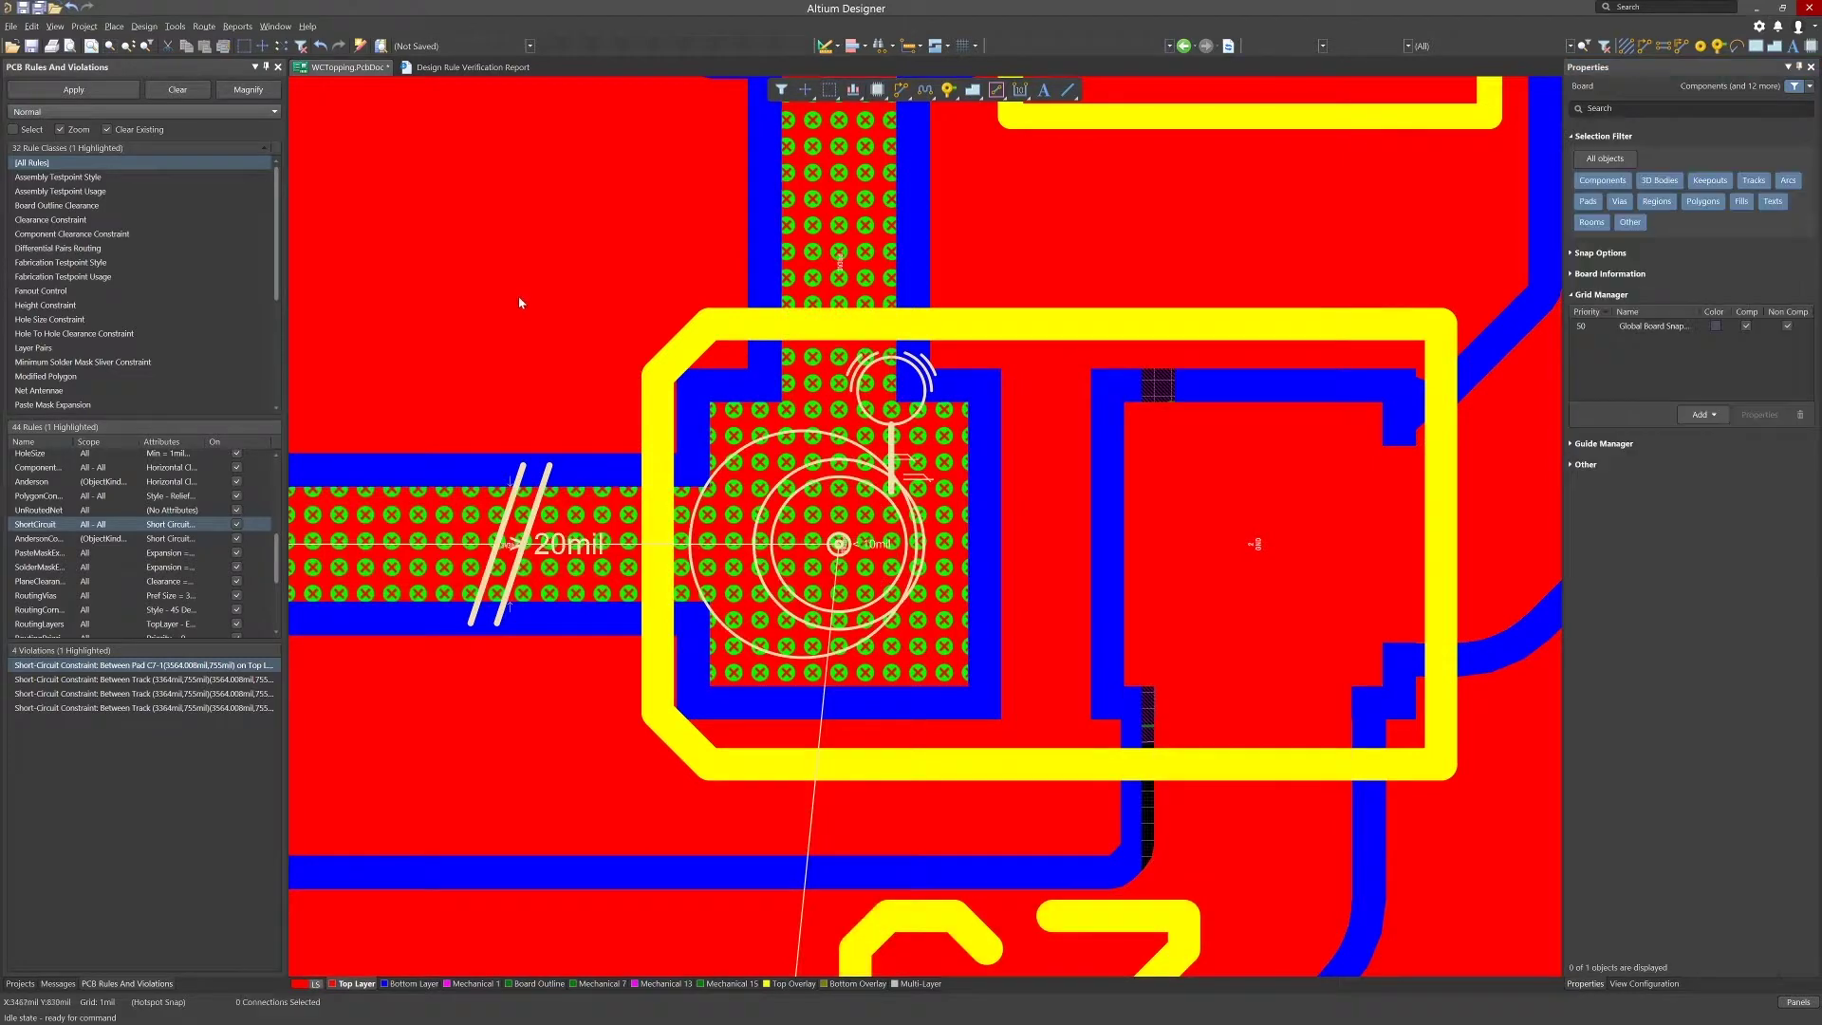
Confirm ShortCircuit shows 0 violations, rerun the UnRoutedNet rule, and view the remaining 5V connection
left_click(36, 523)
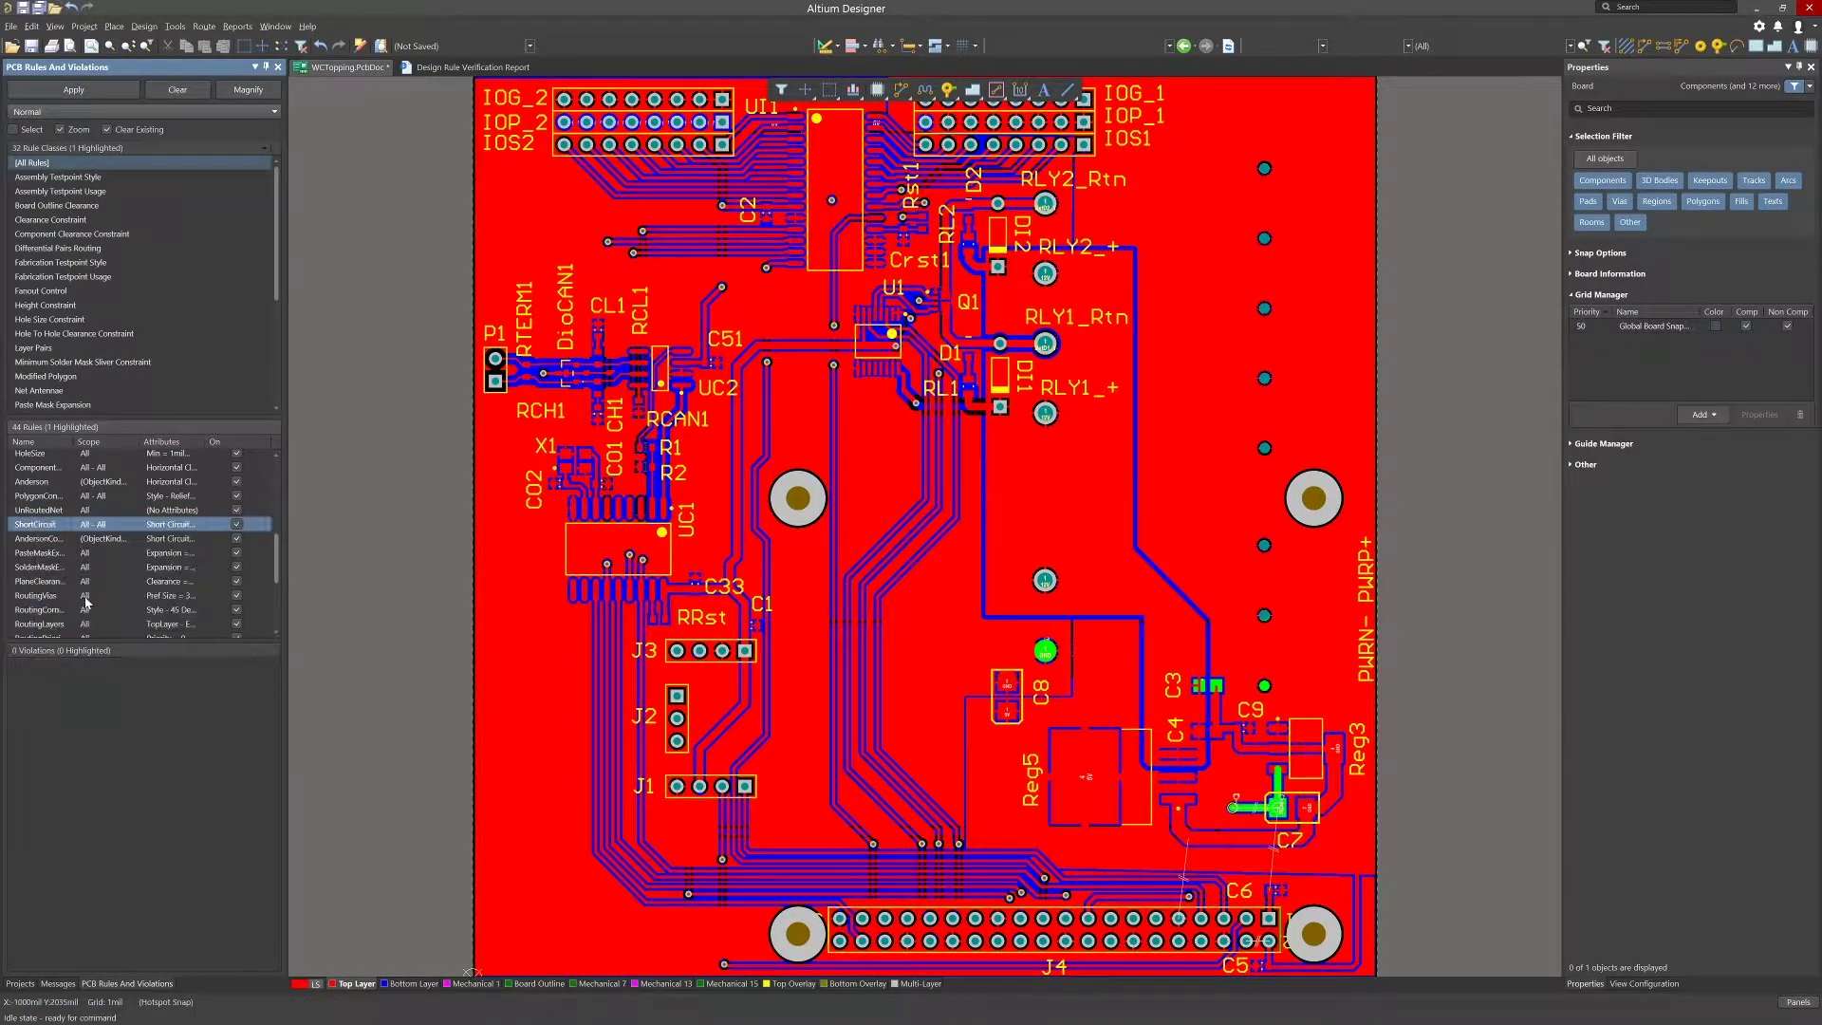
left_click(76, 657)
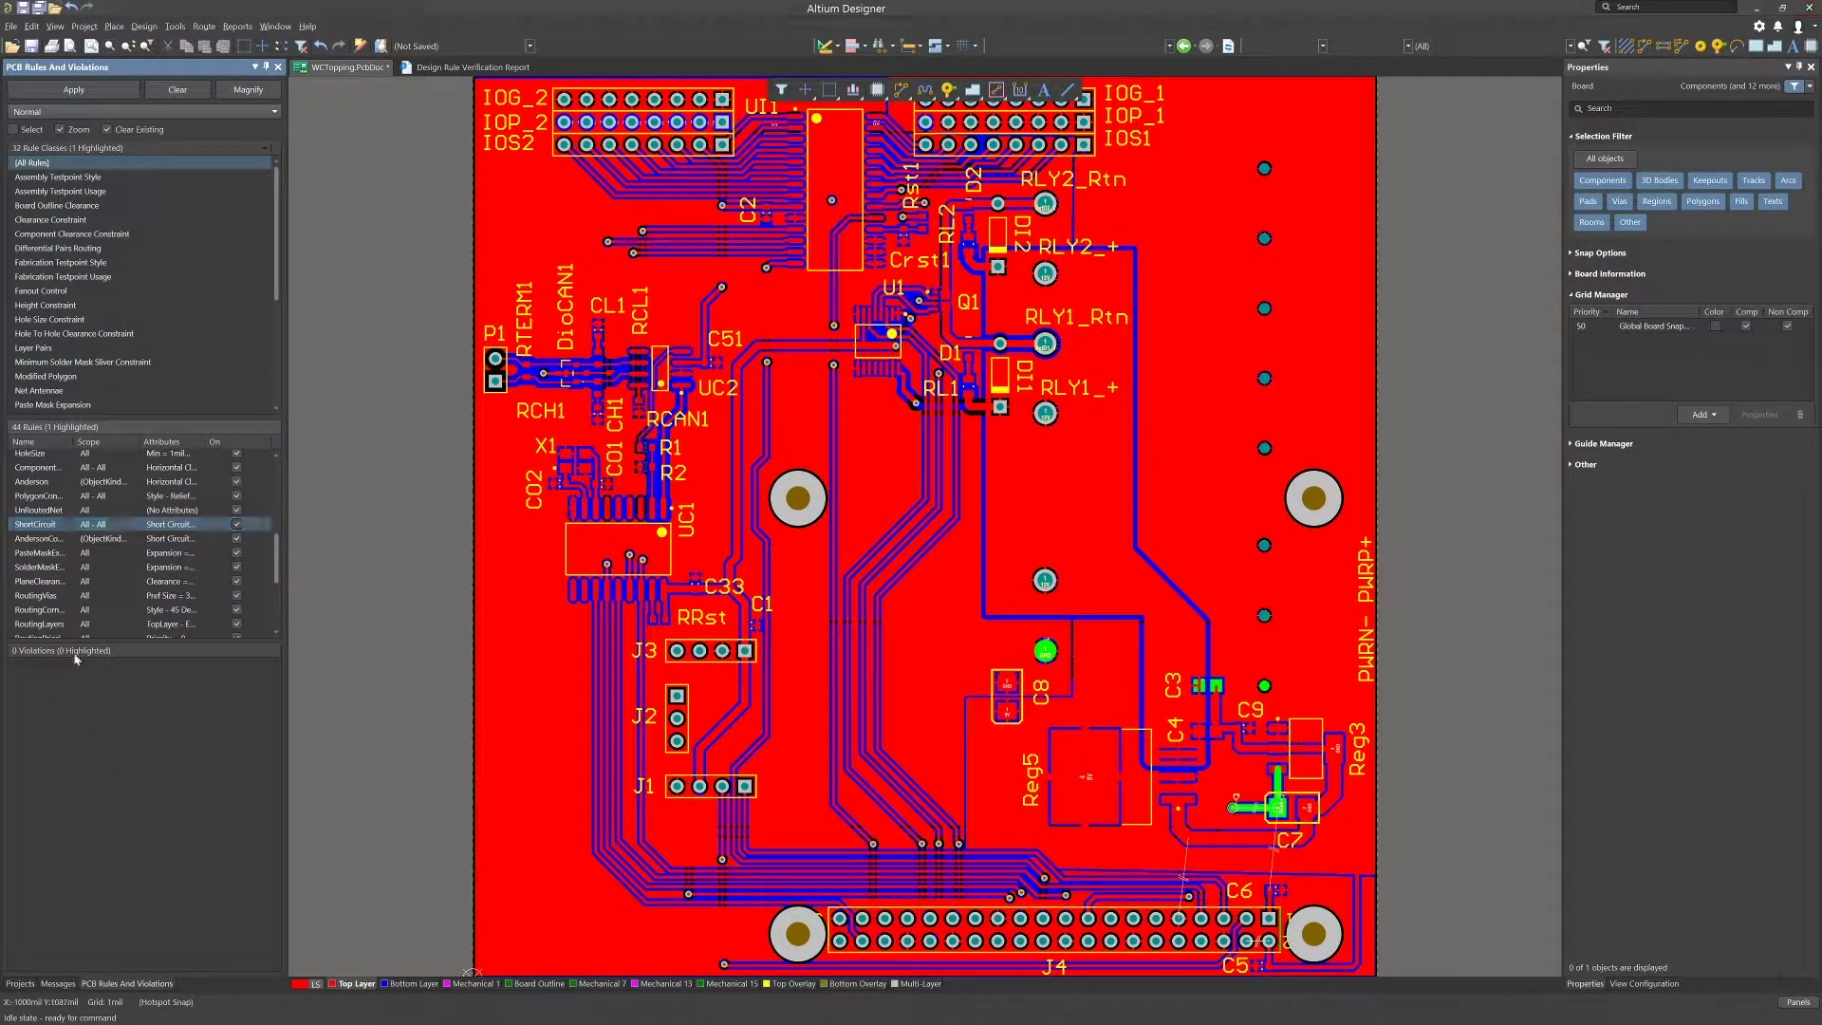
left_click(38, 511)
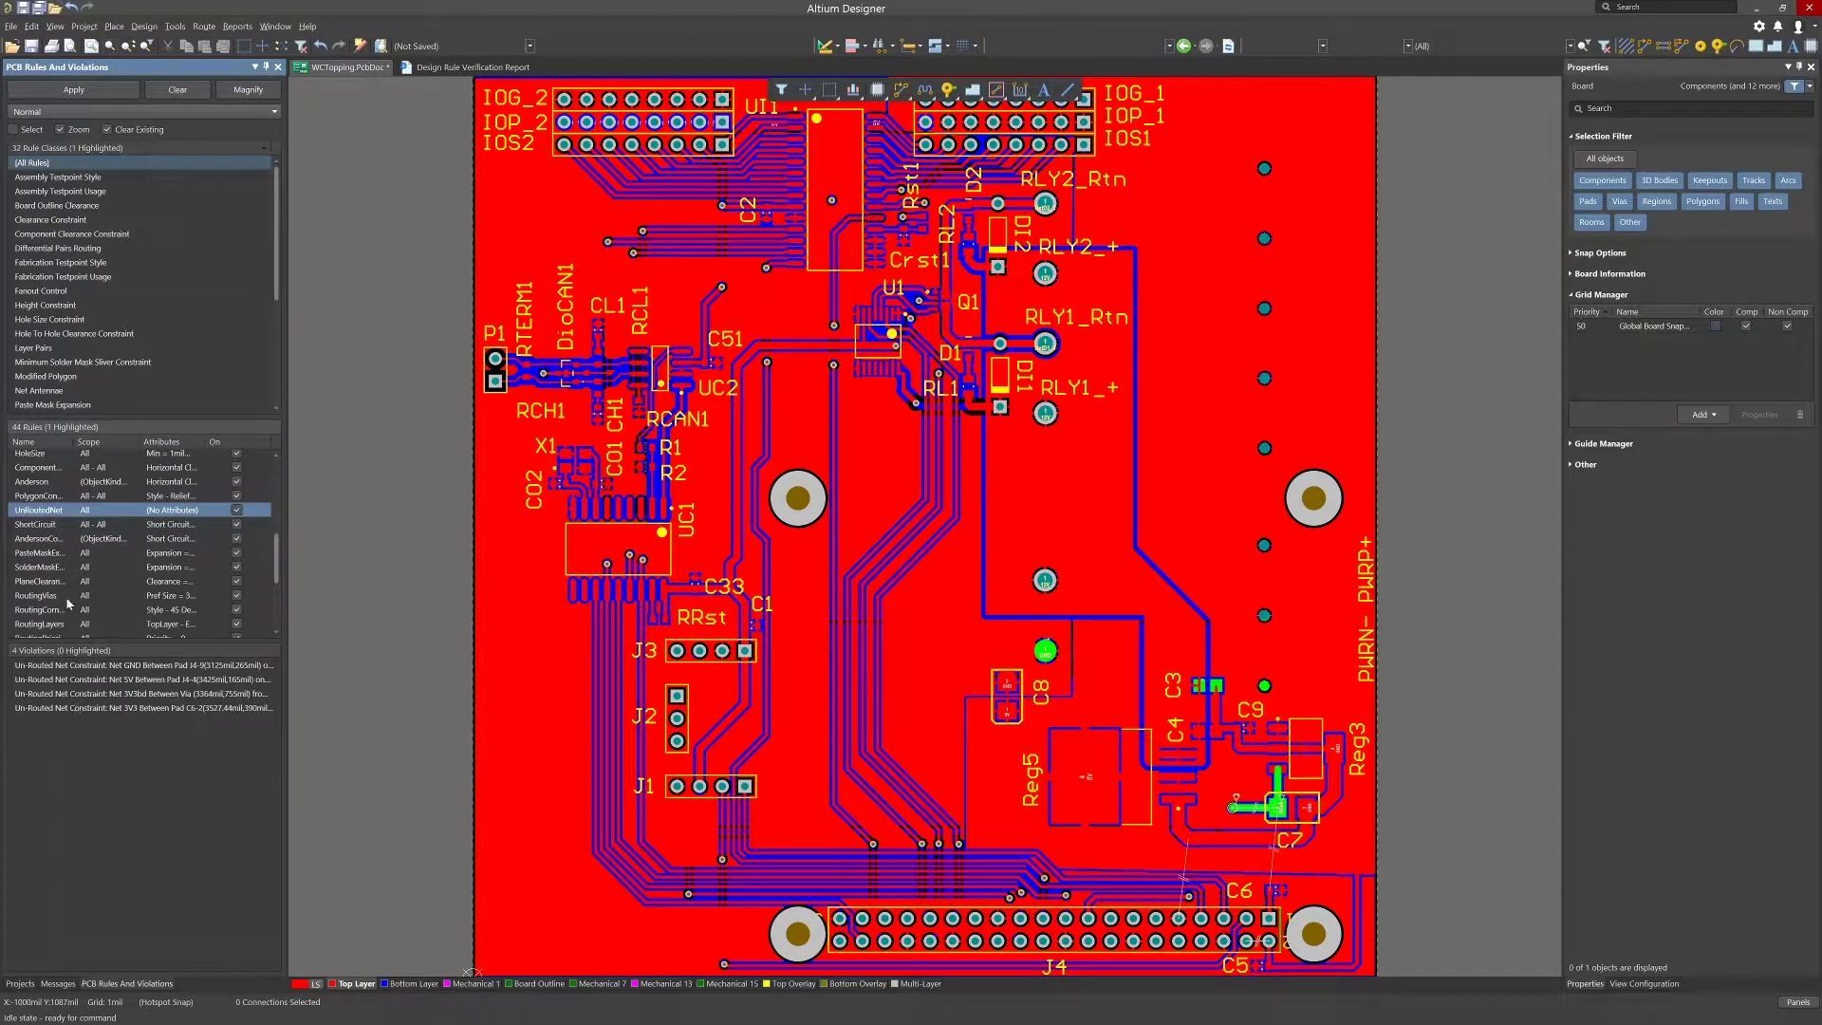
right_click(40, 510)
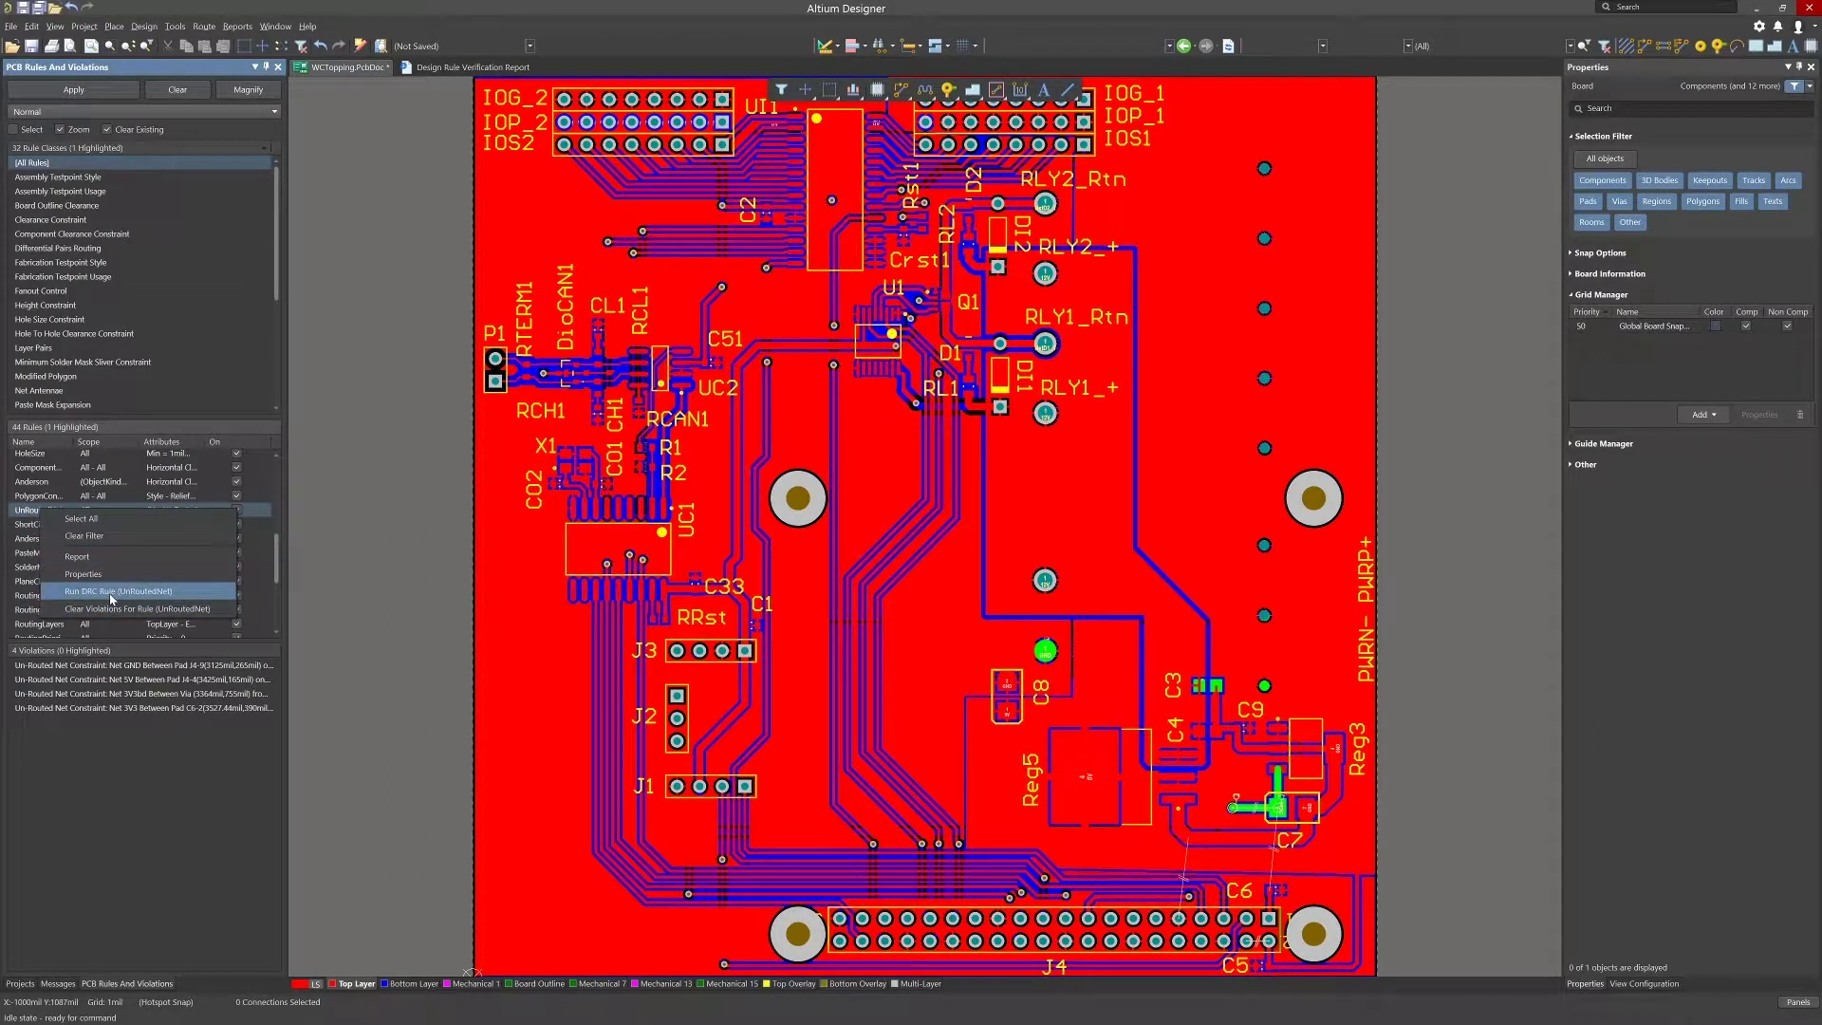
left_click(109, 592)
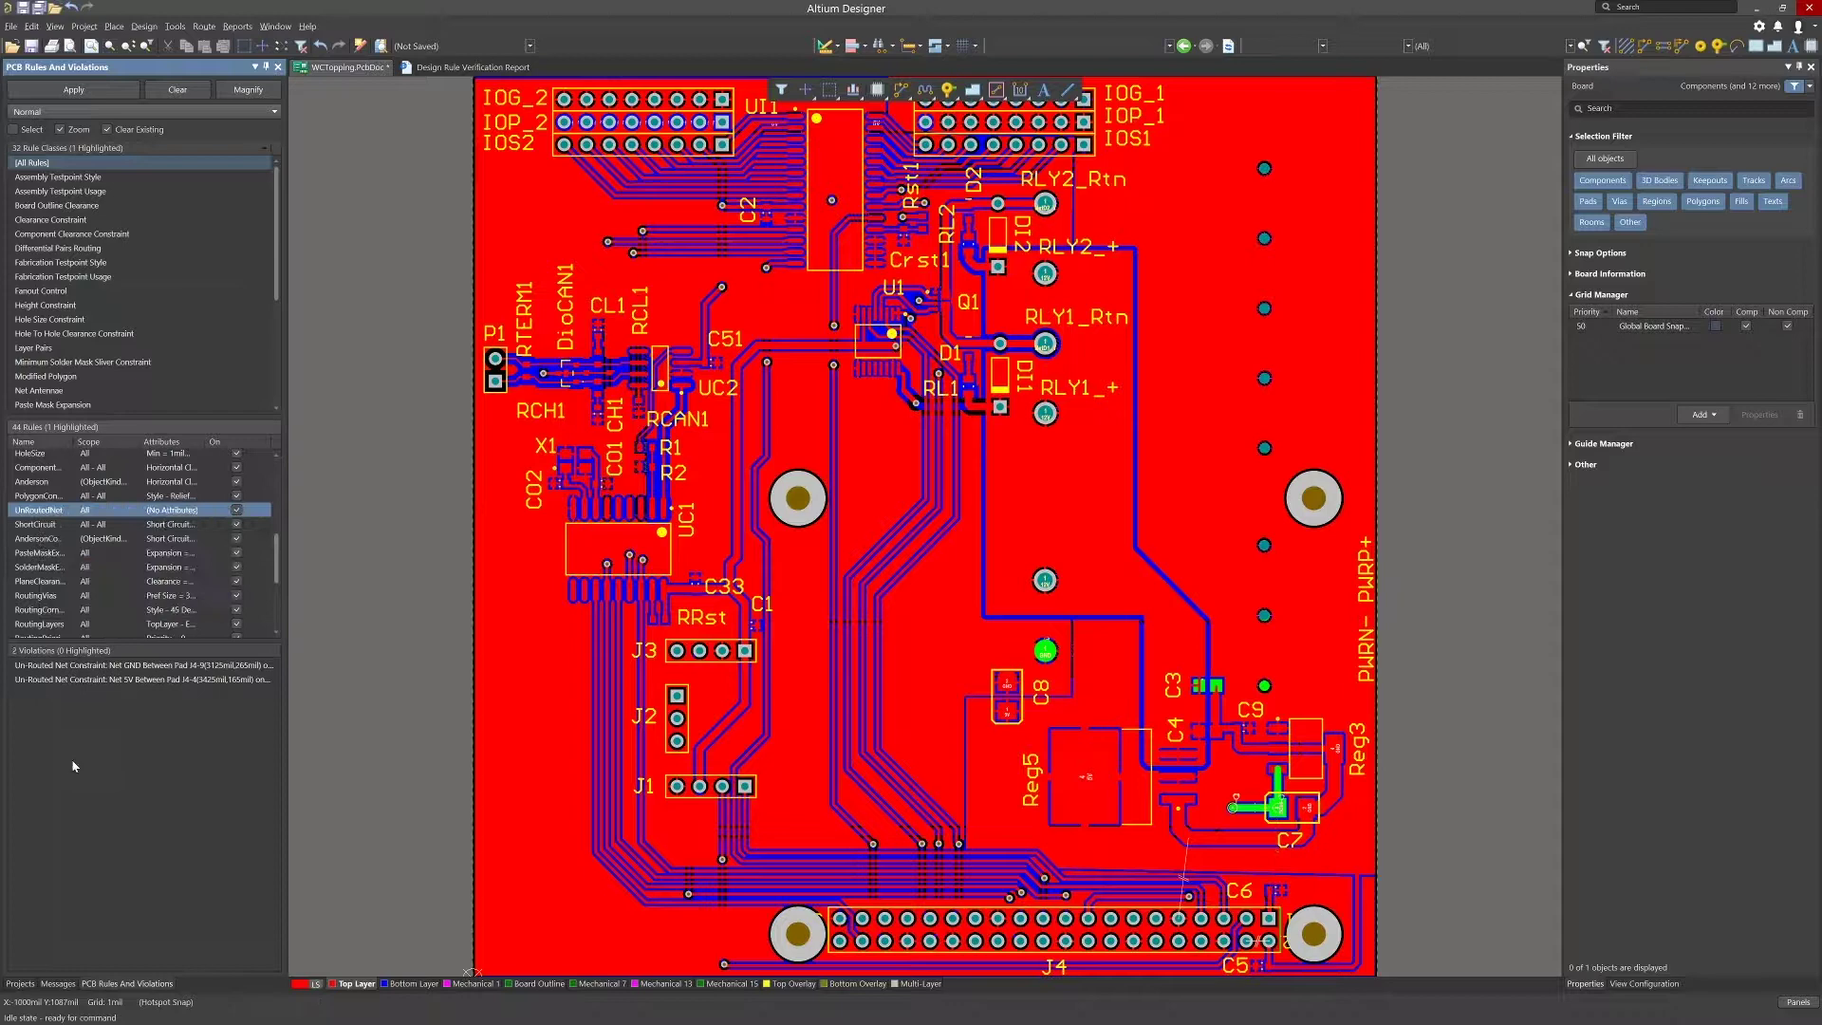
left_click(100, 680)
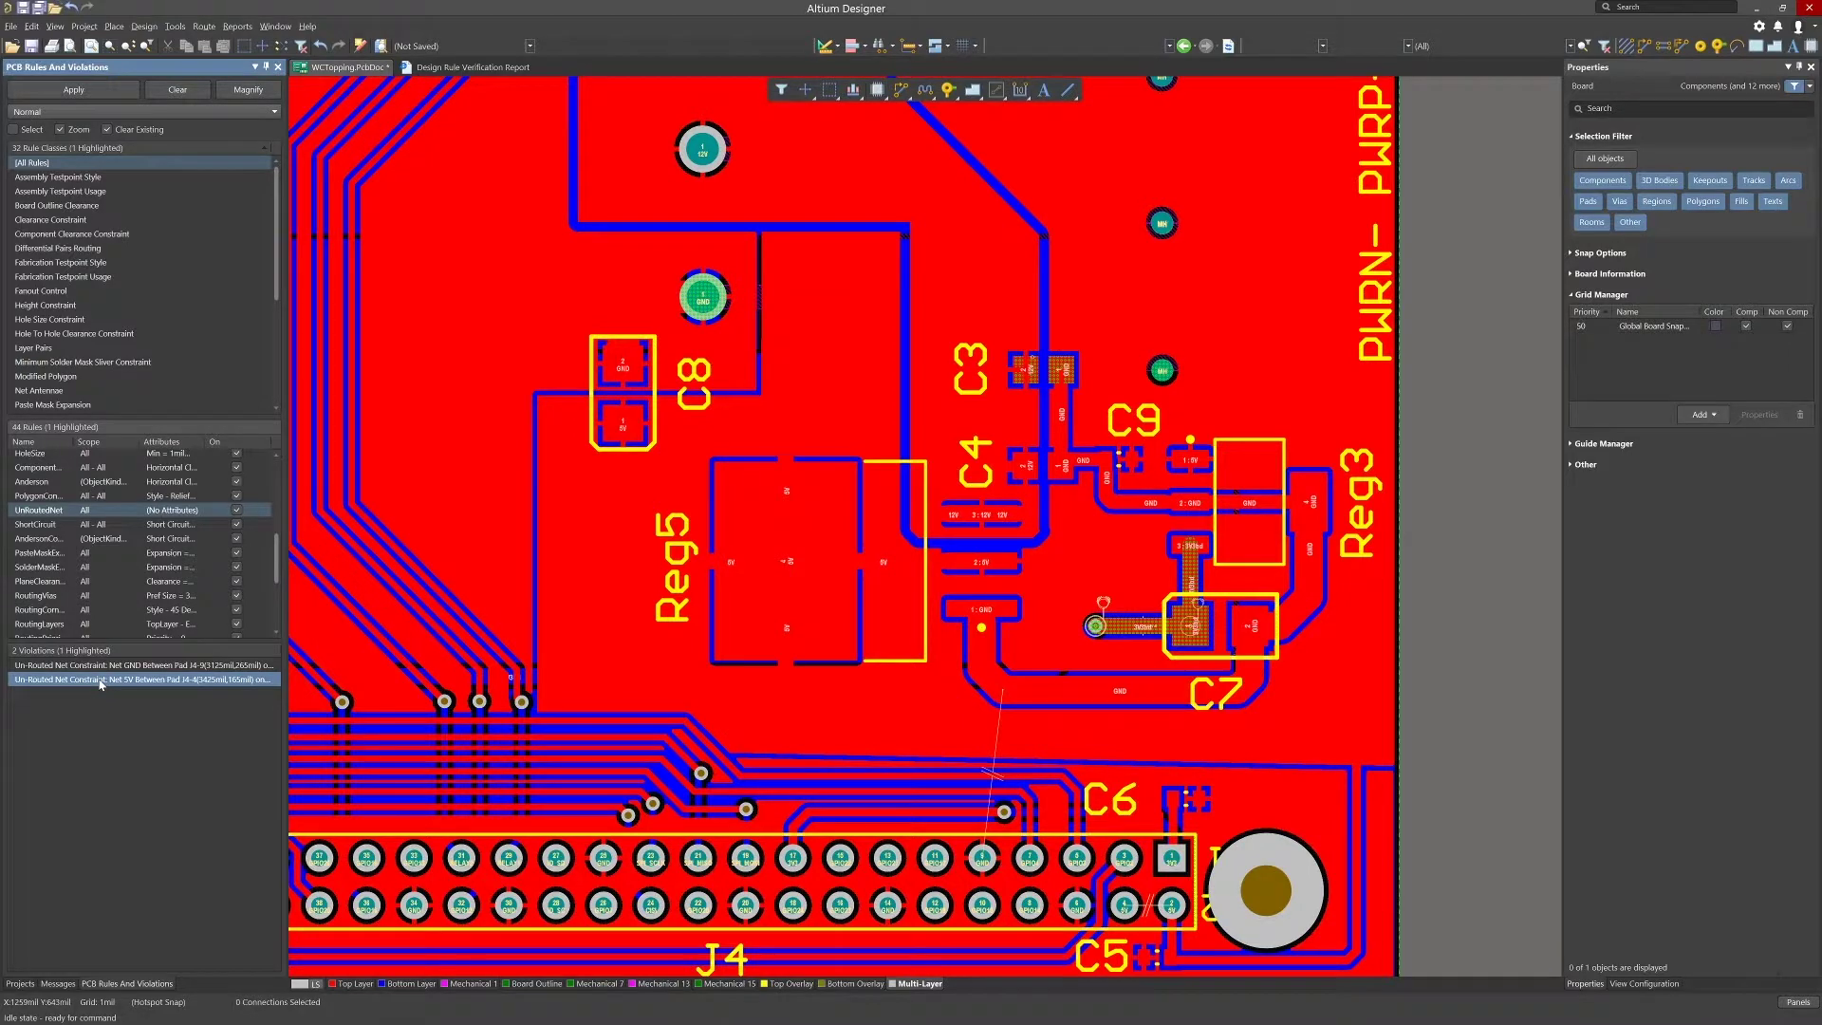
Zoom to the 5V un-routed violation and highlight the J4-4 to J4-2 connection
double_click(101, 679)
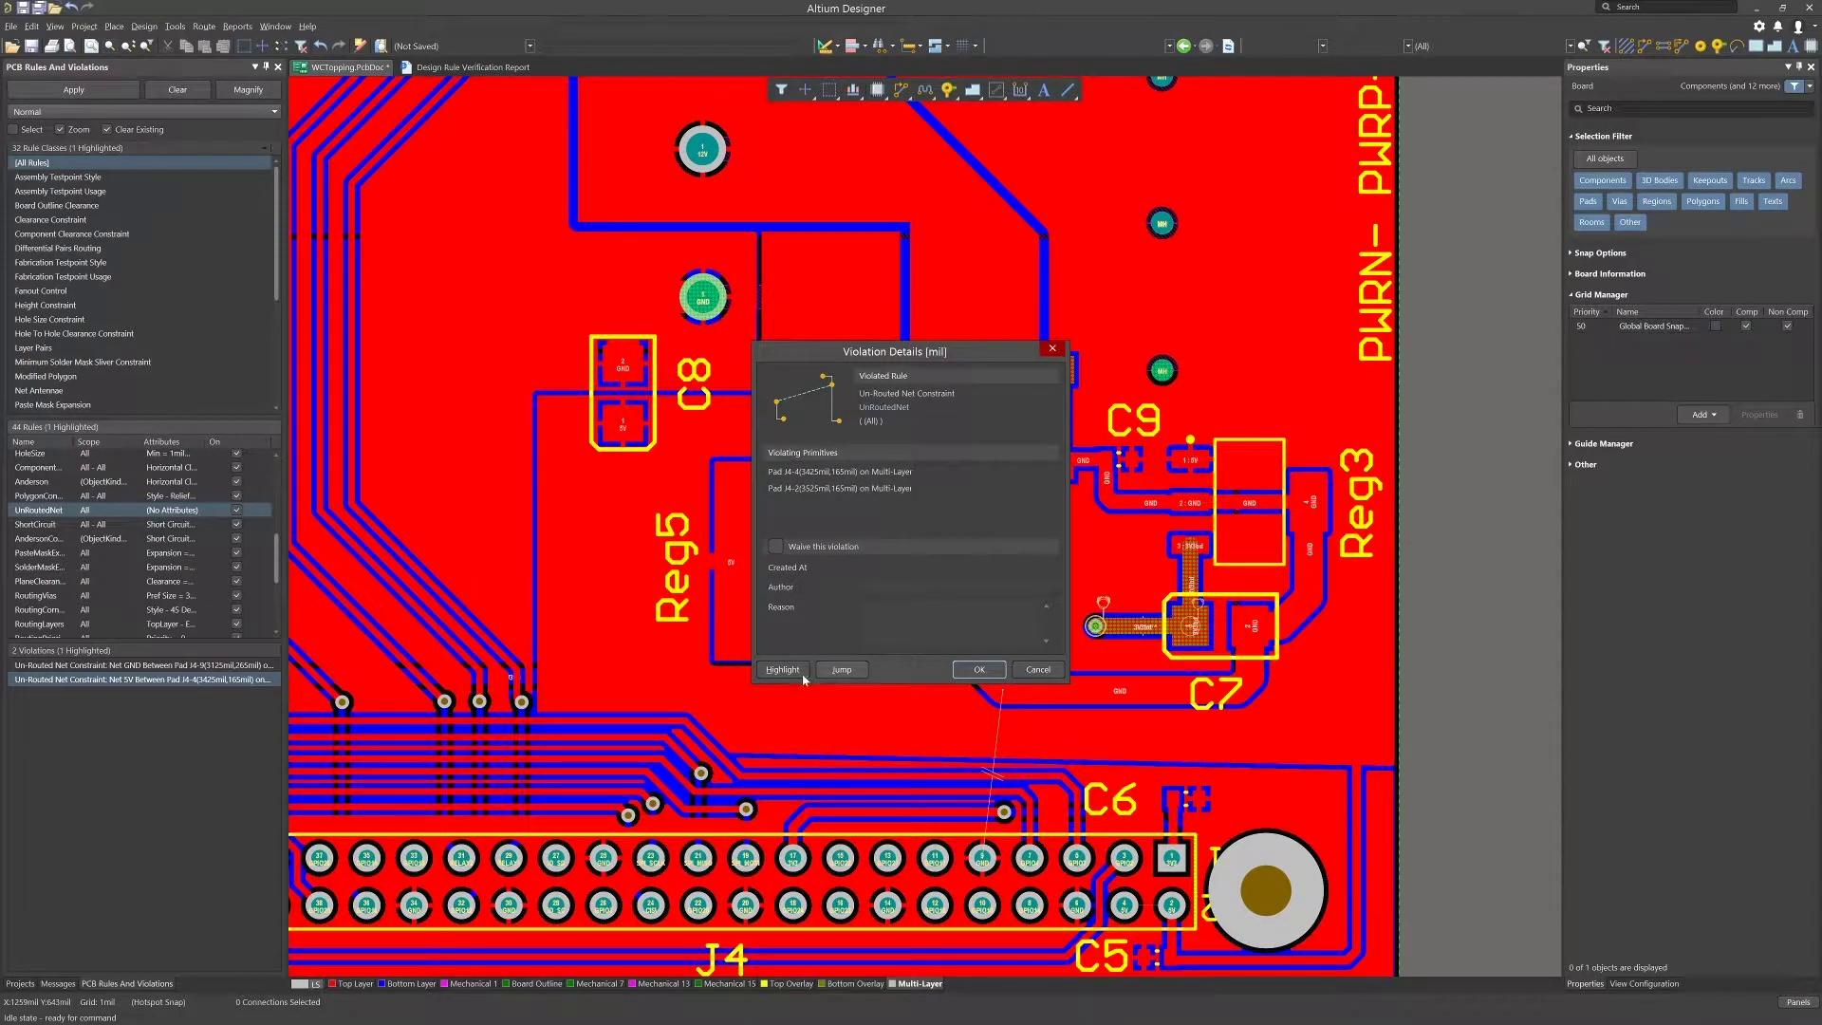
left_click(833, 671)
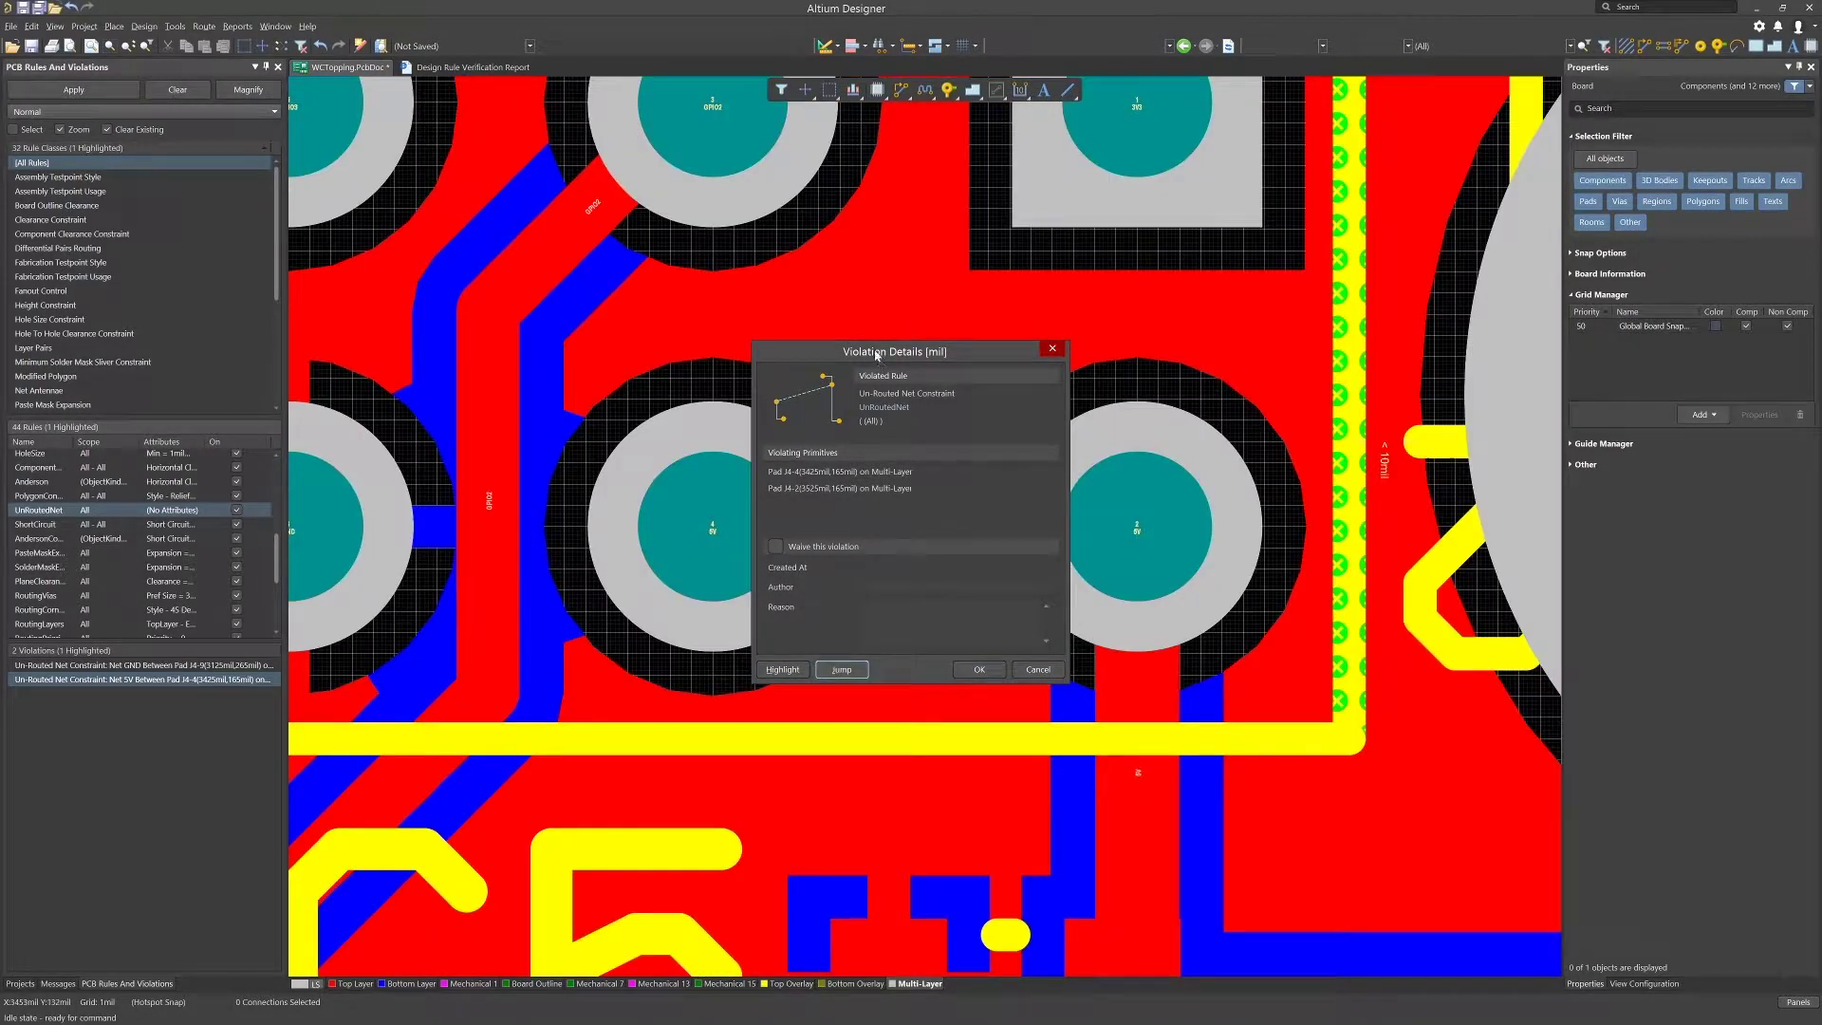
left_click_drag(877, 353, 423, 130)
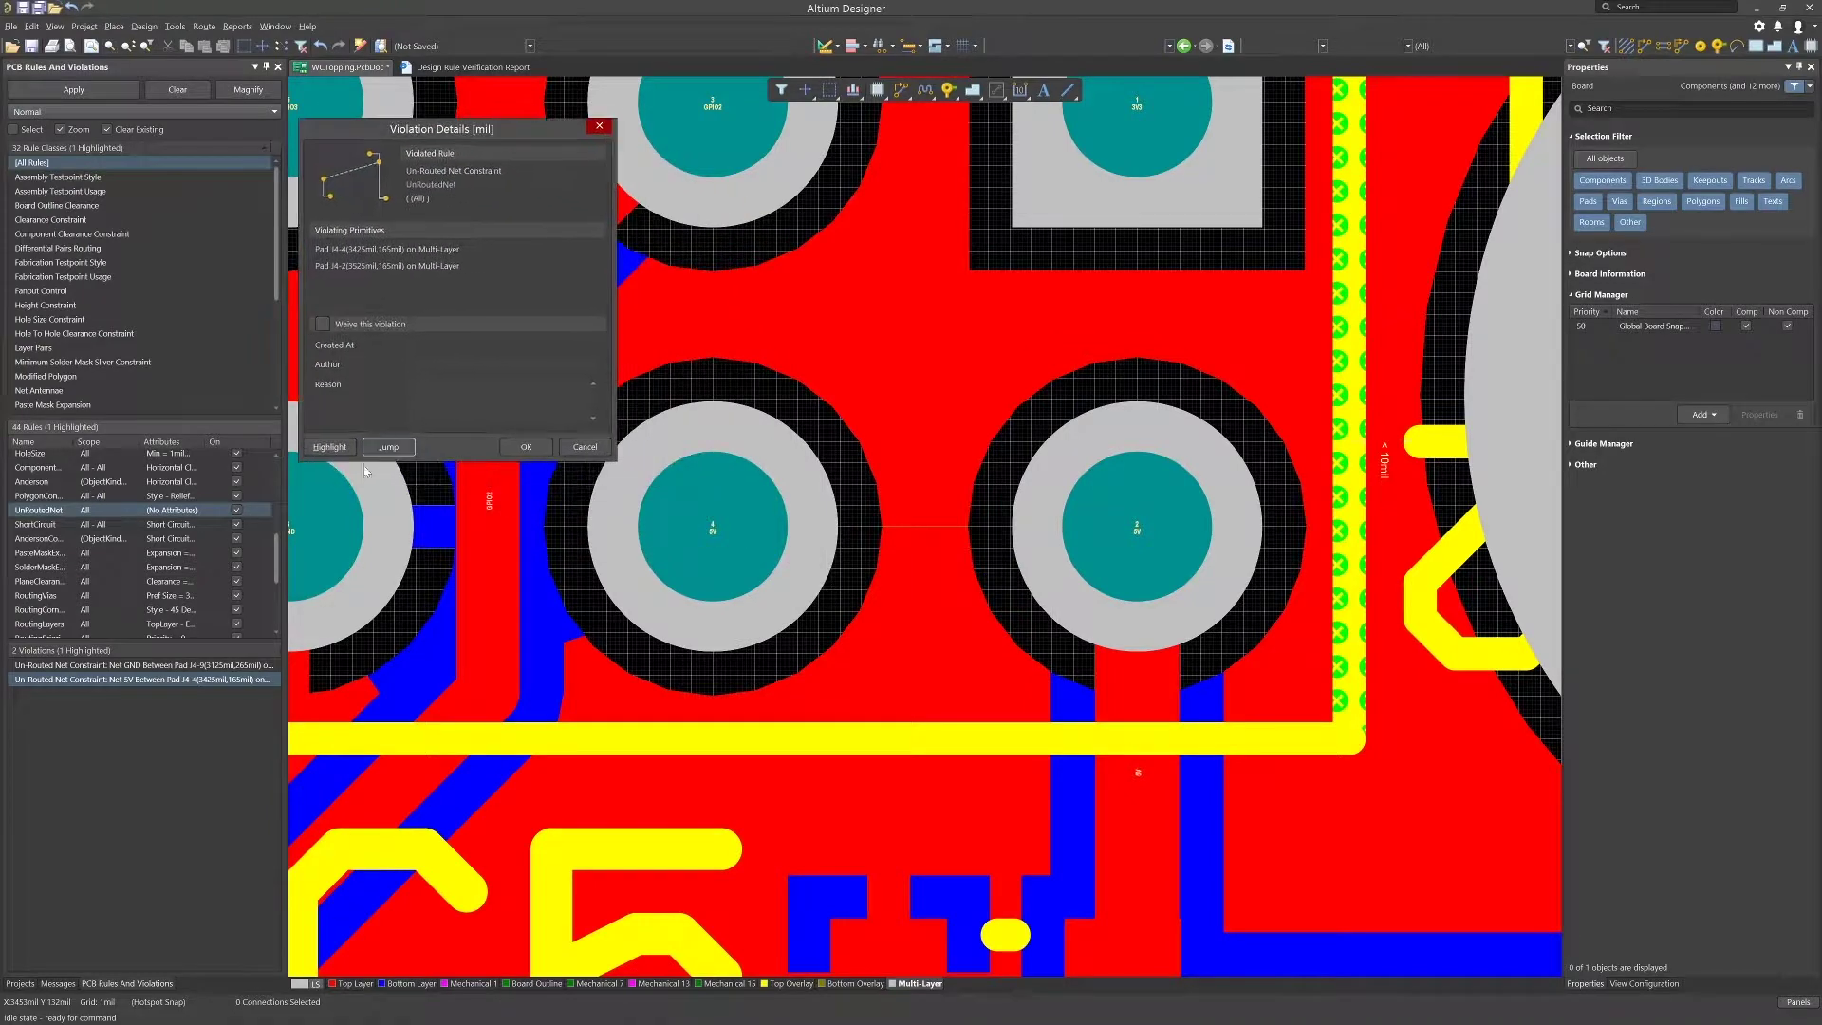
left_click(322, 447)
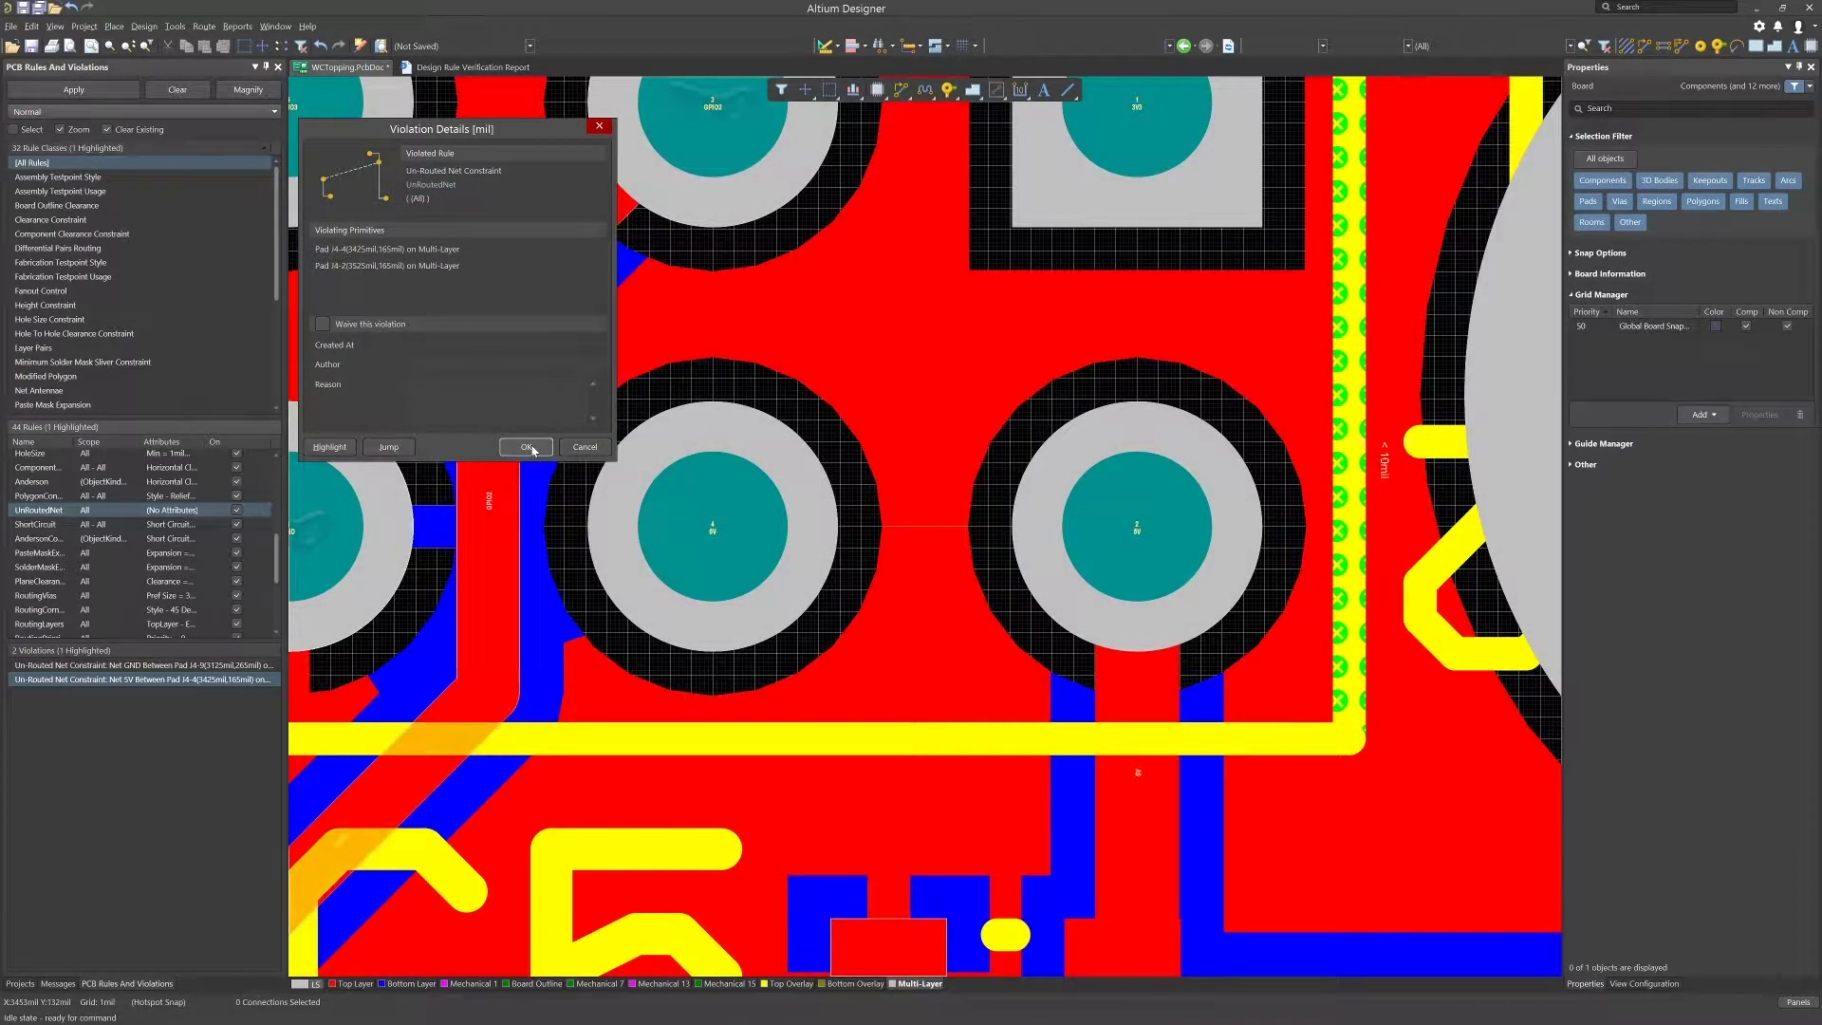
left_click(523, 446)
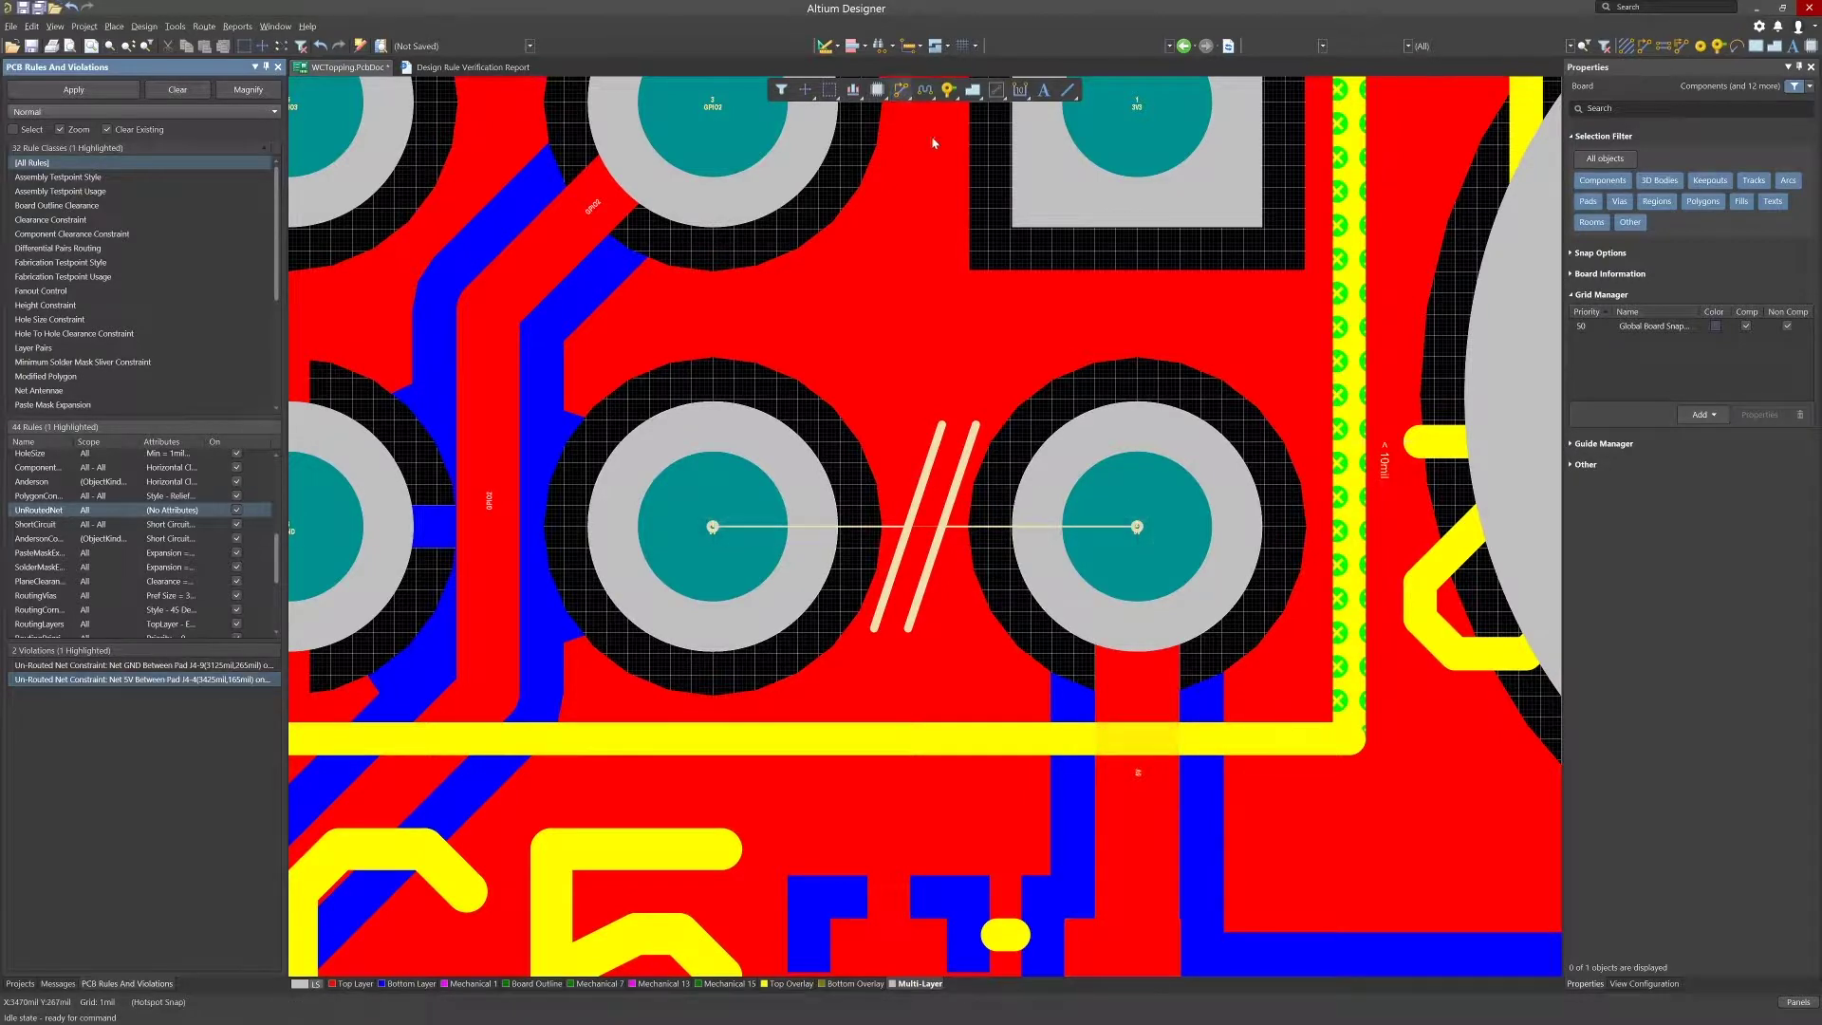
Route a 5V track from pad J4-4 to pad J4-2
left_click(900, 89)
left_click(1136, 528)
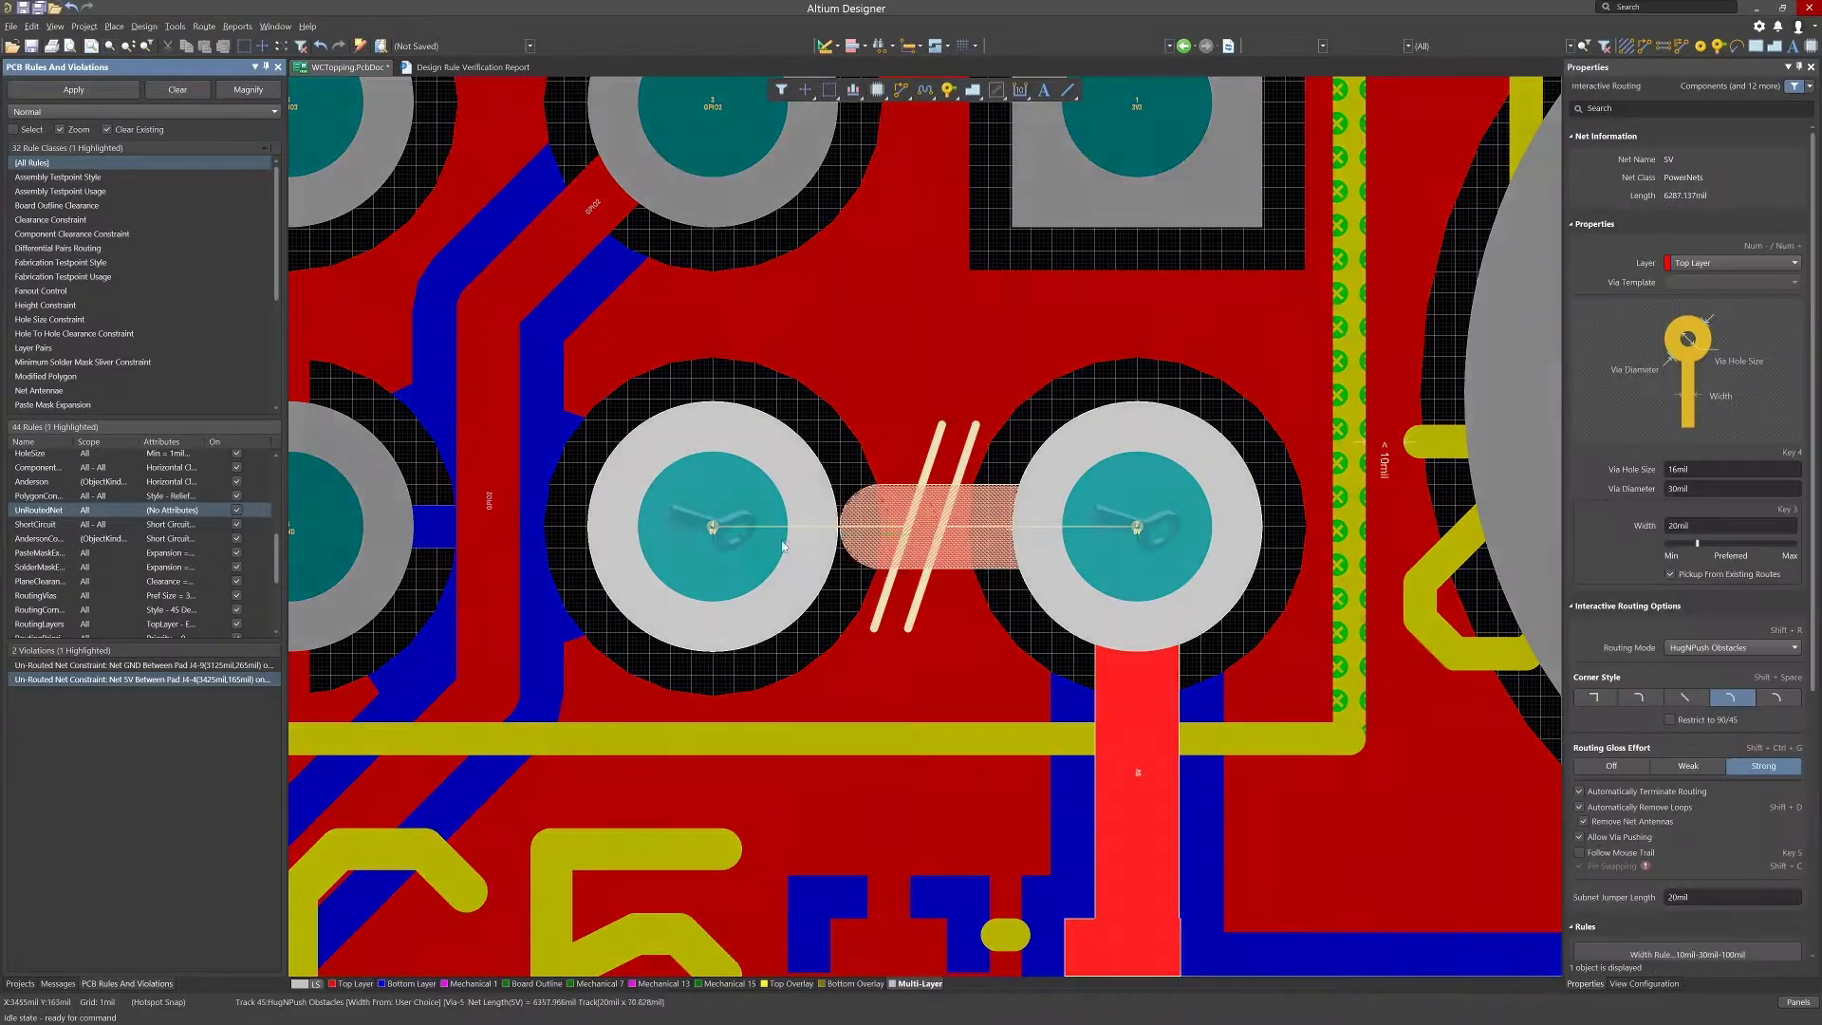
left_click(709, 531)
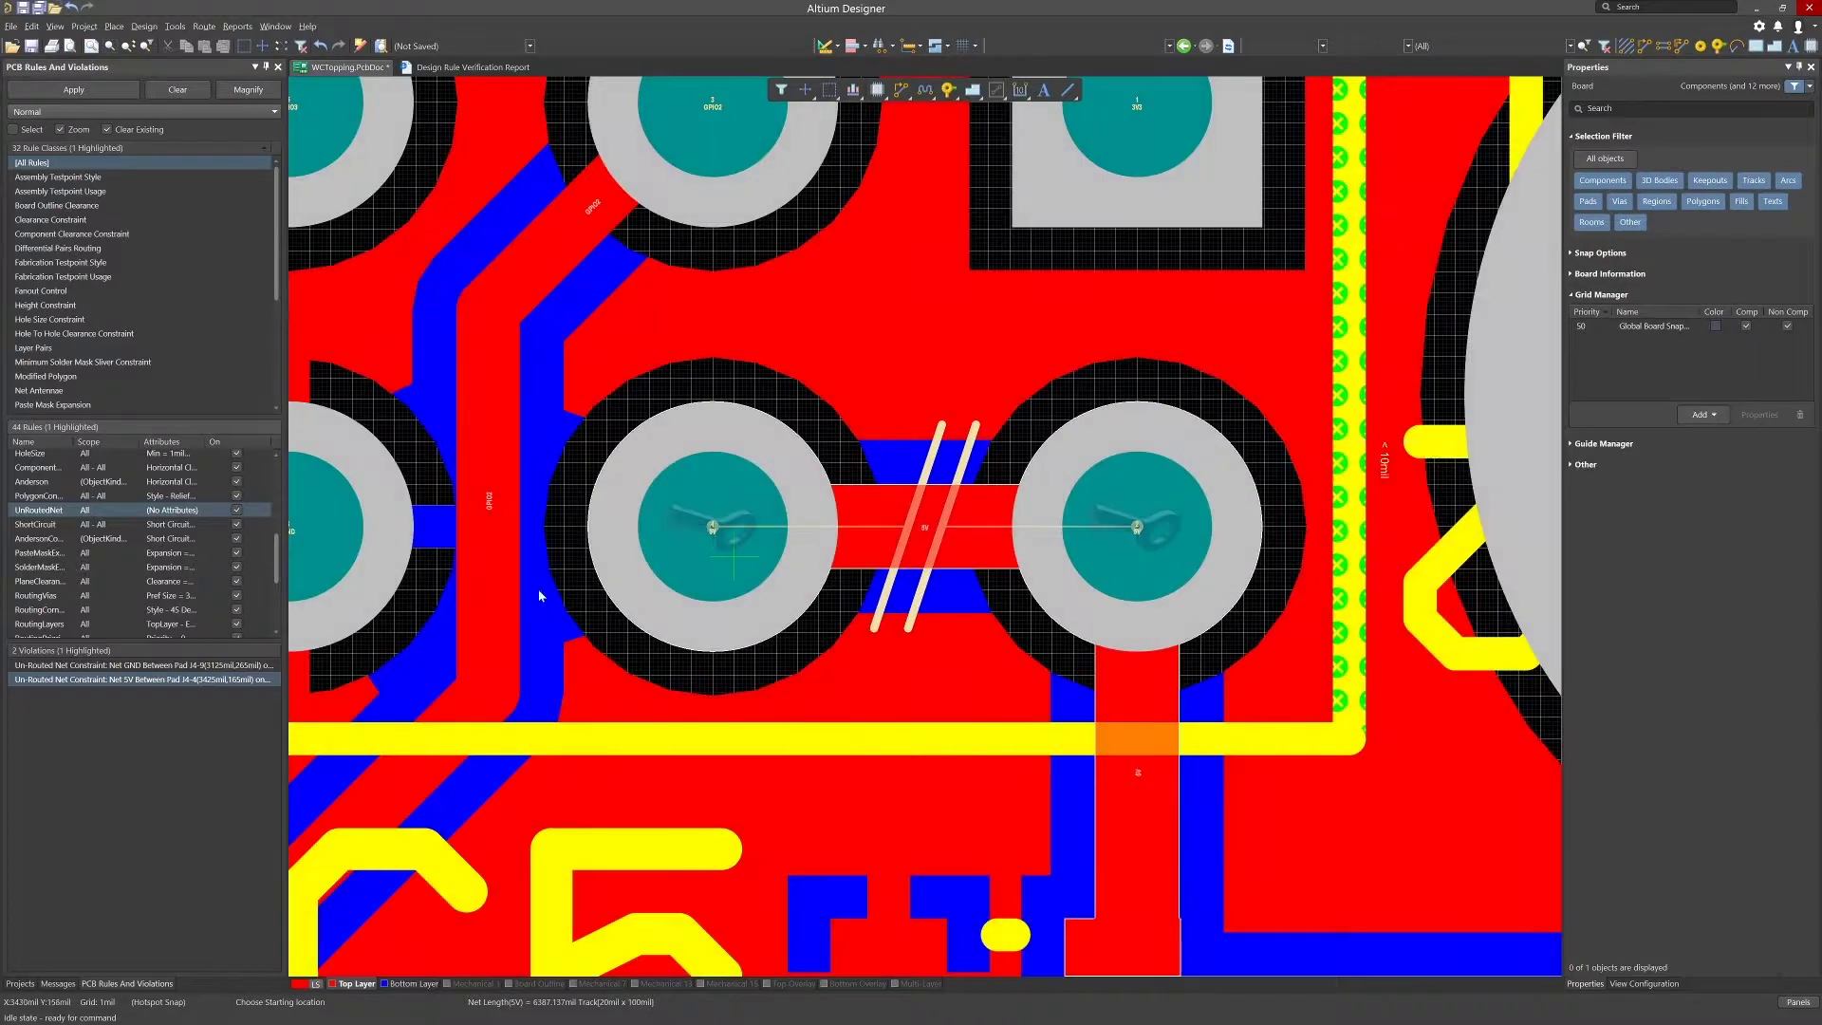
Rerun the UnRoutedNet rule and highlight the remaining GND un-routed violation on the board
left_click(59, 512)
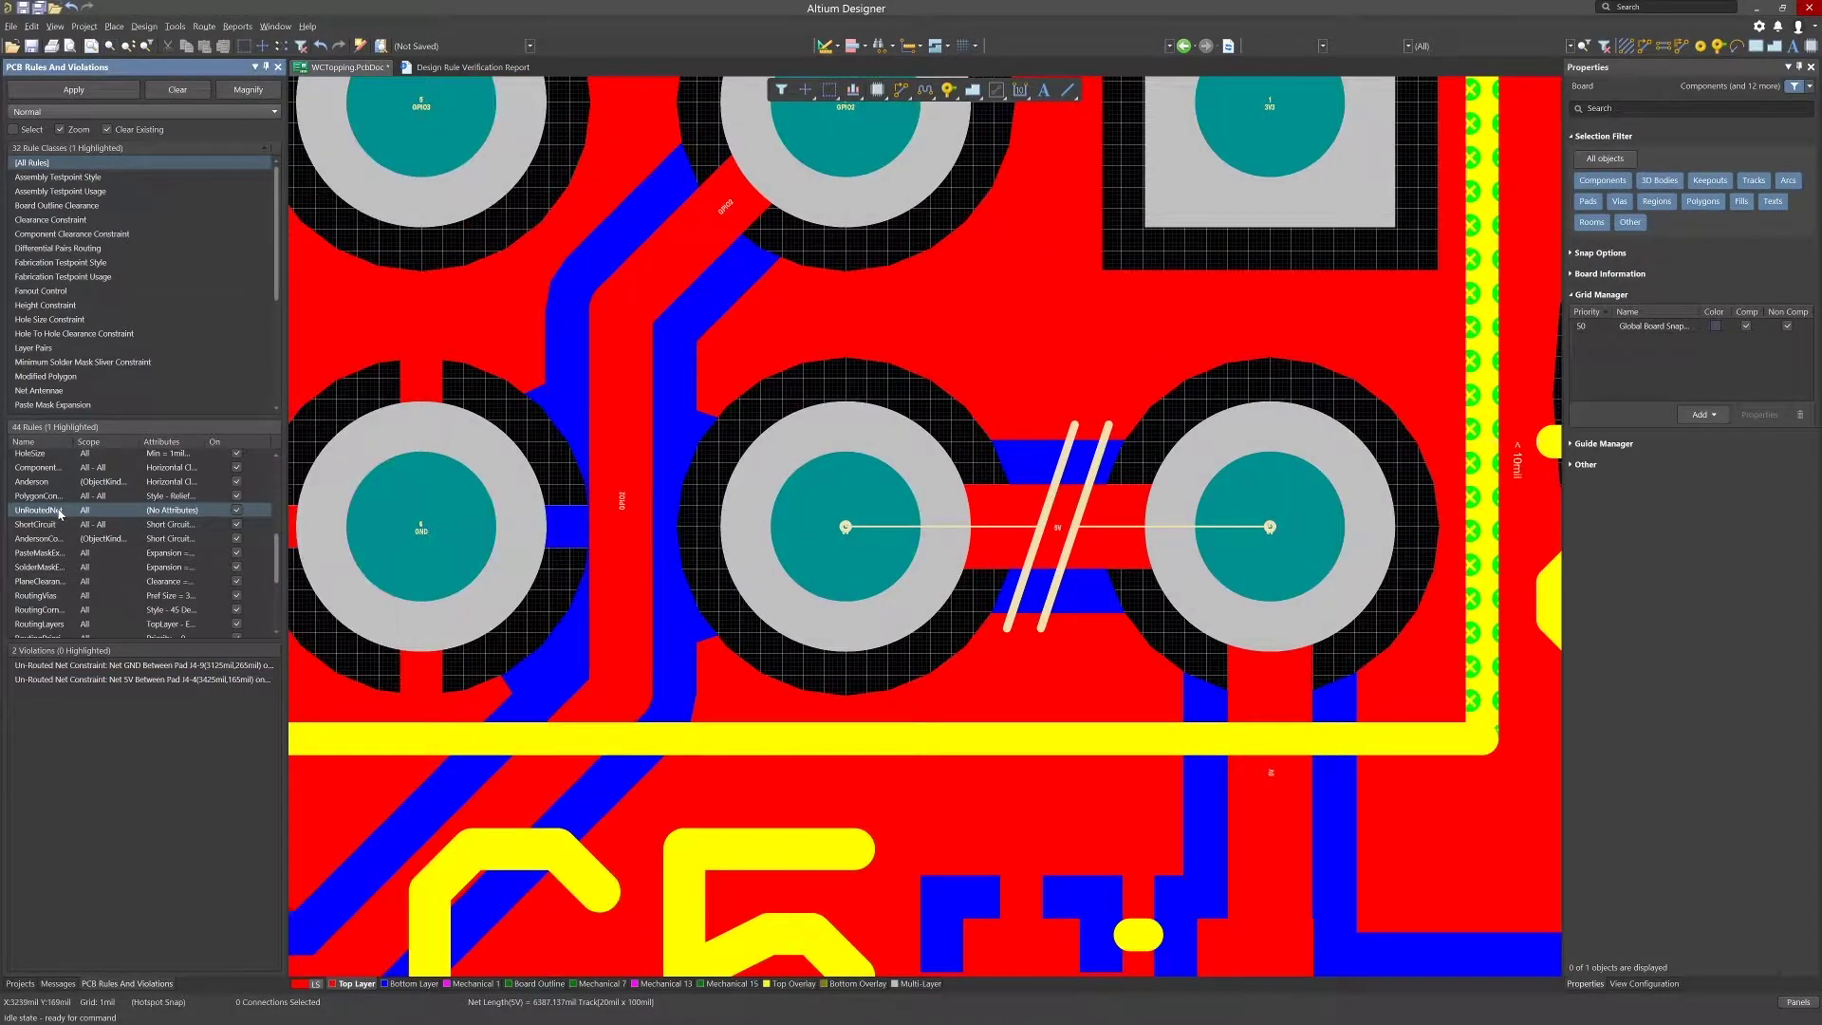
right_click(59, 513)
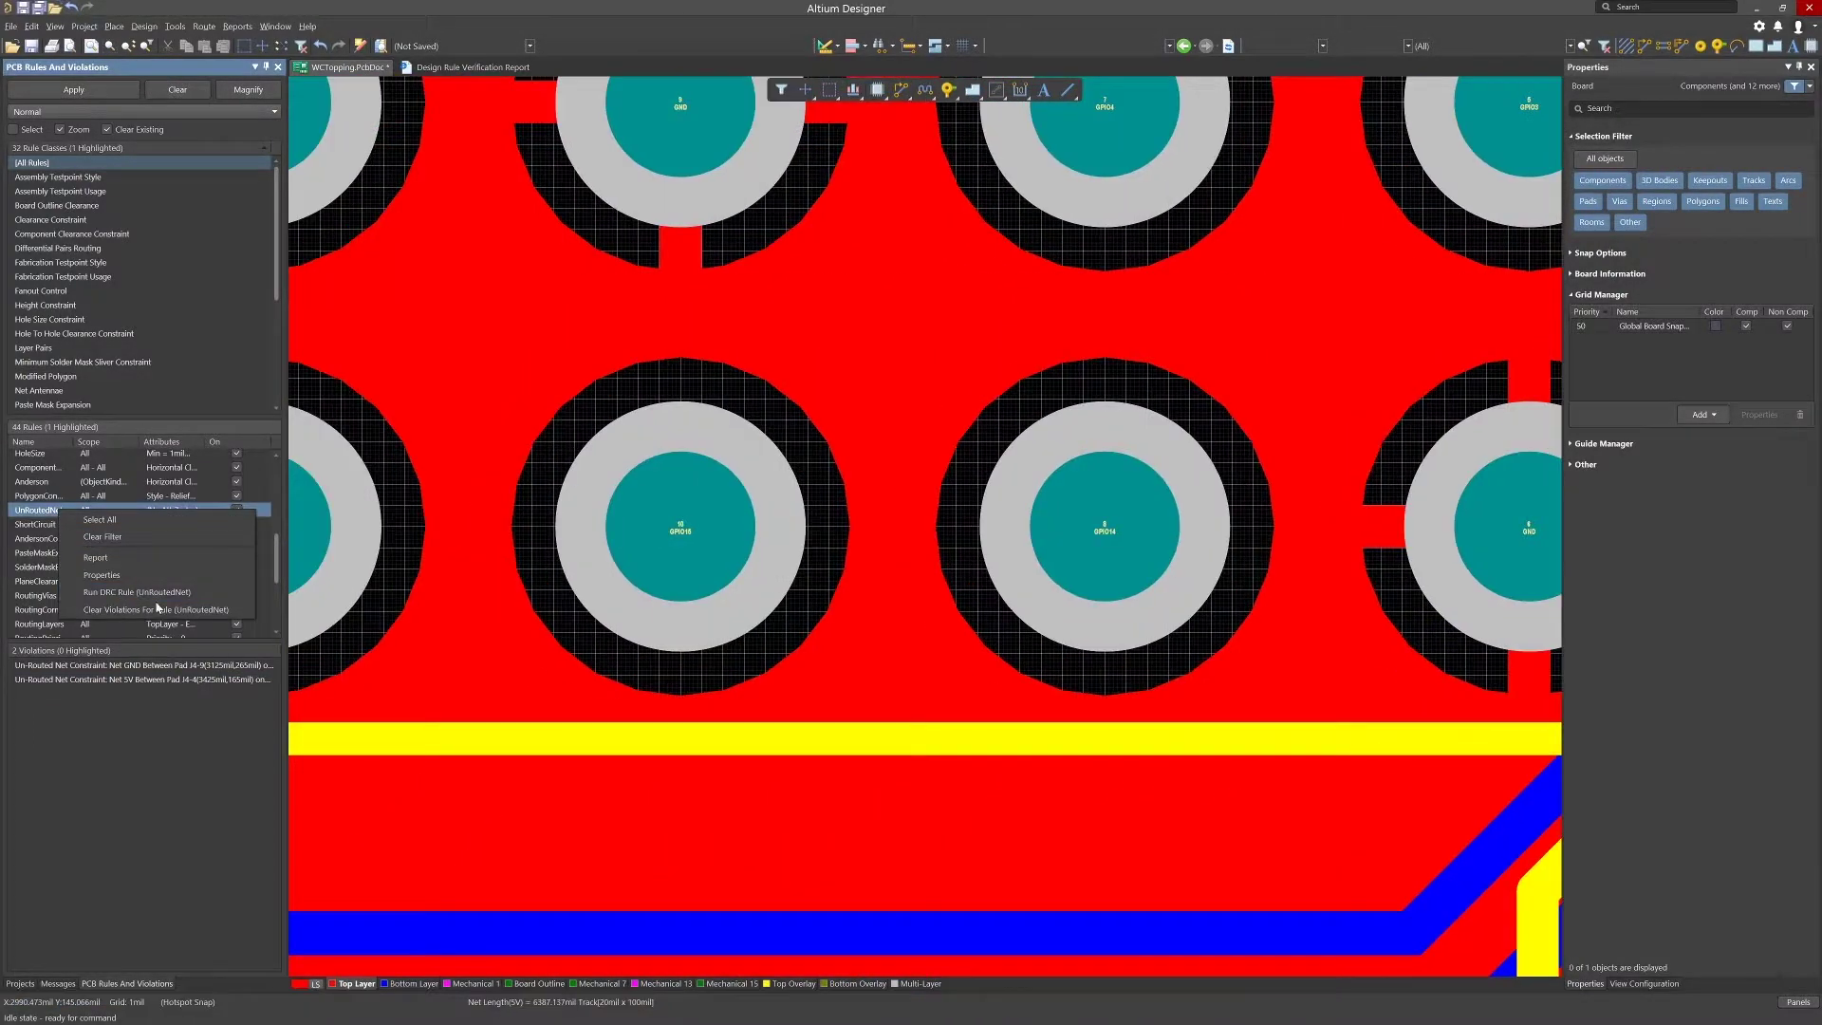
left_click(142, 592)
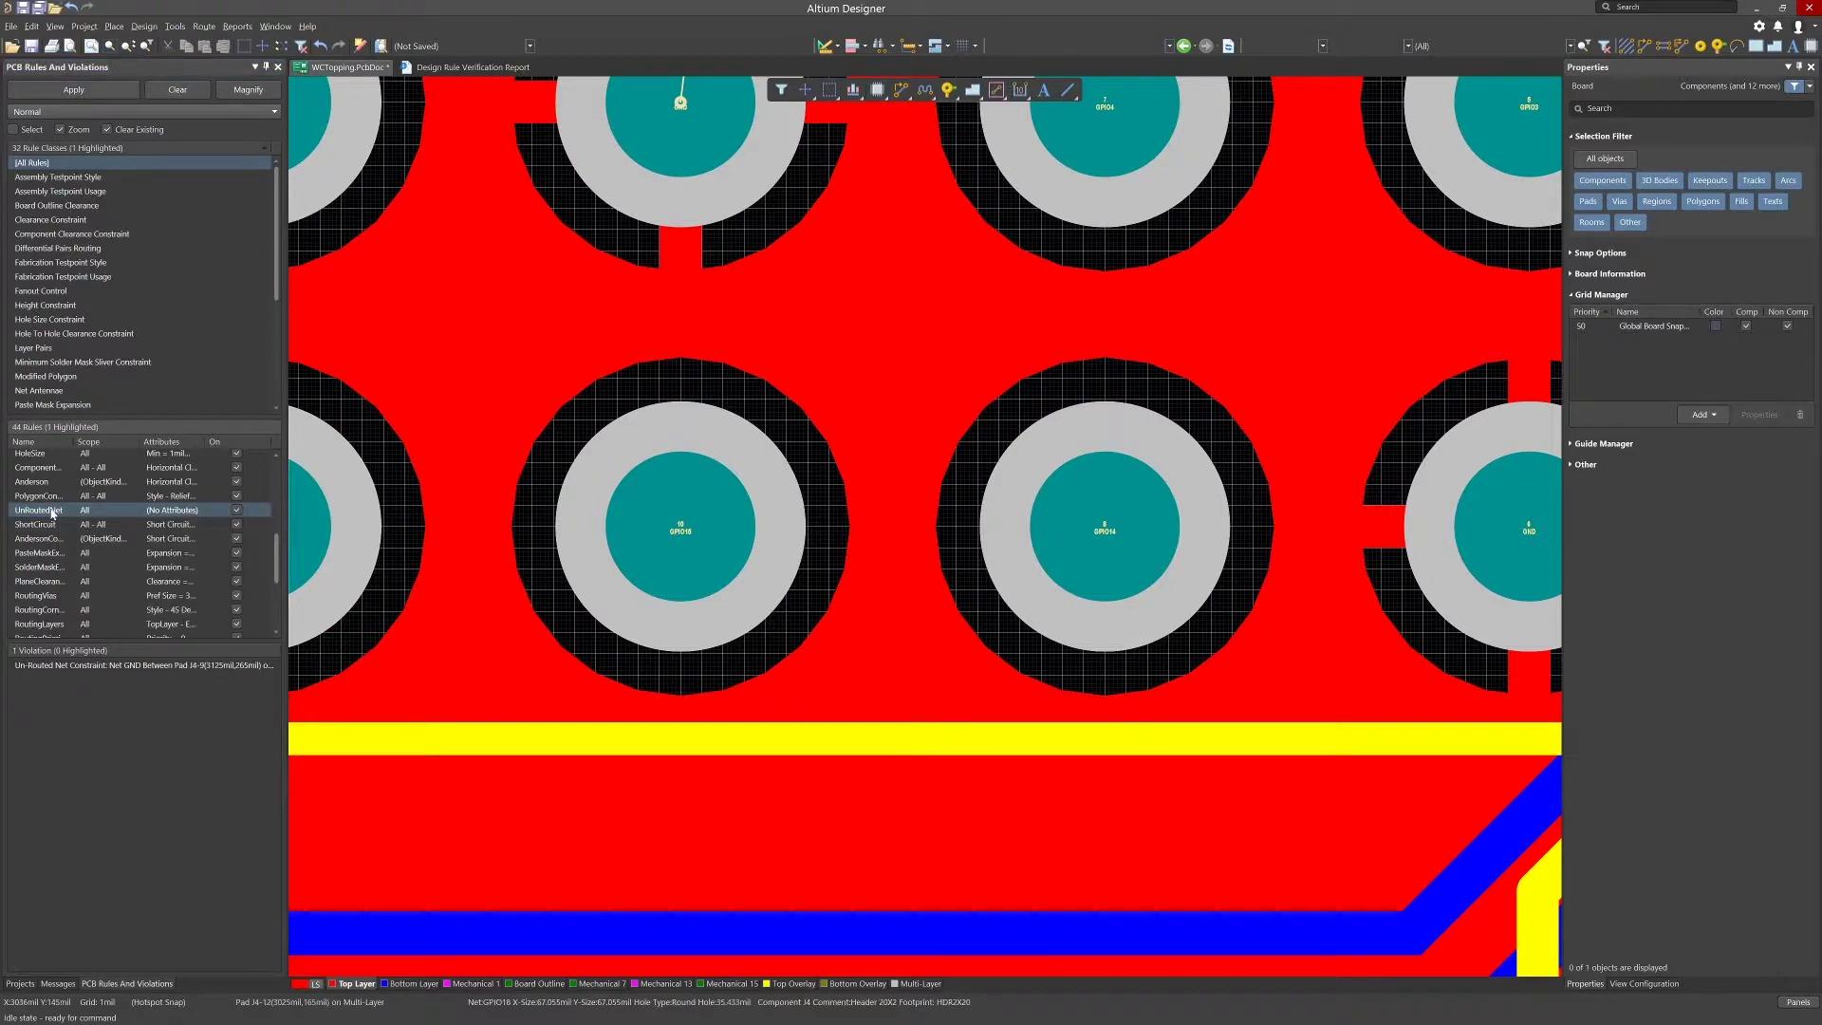
left_click(143, 665)
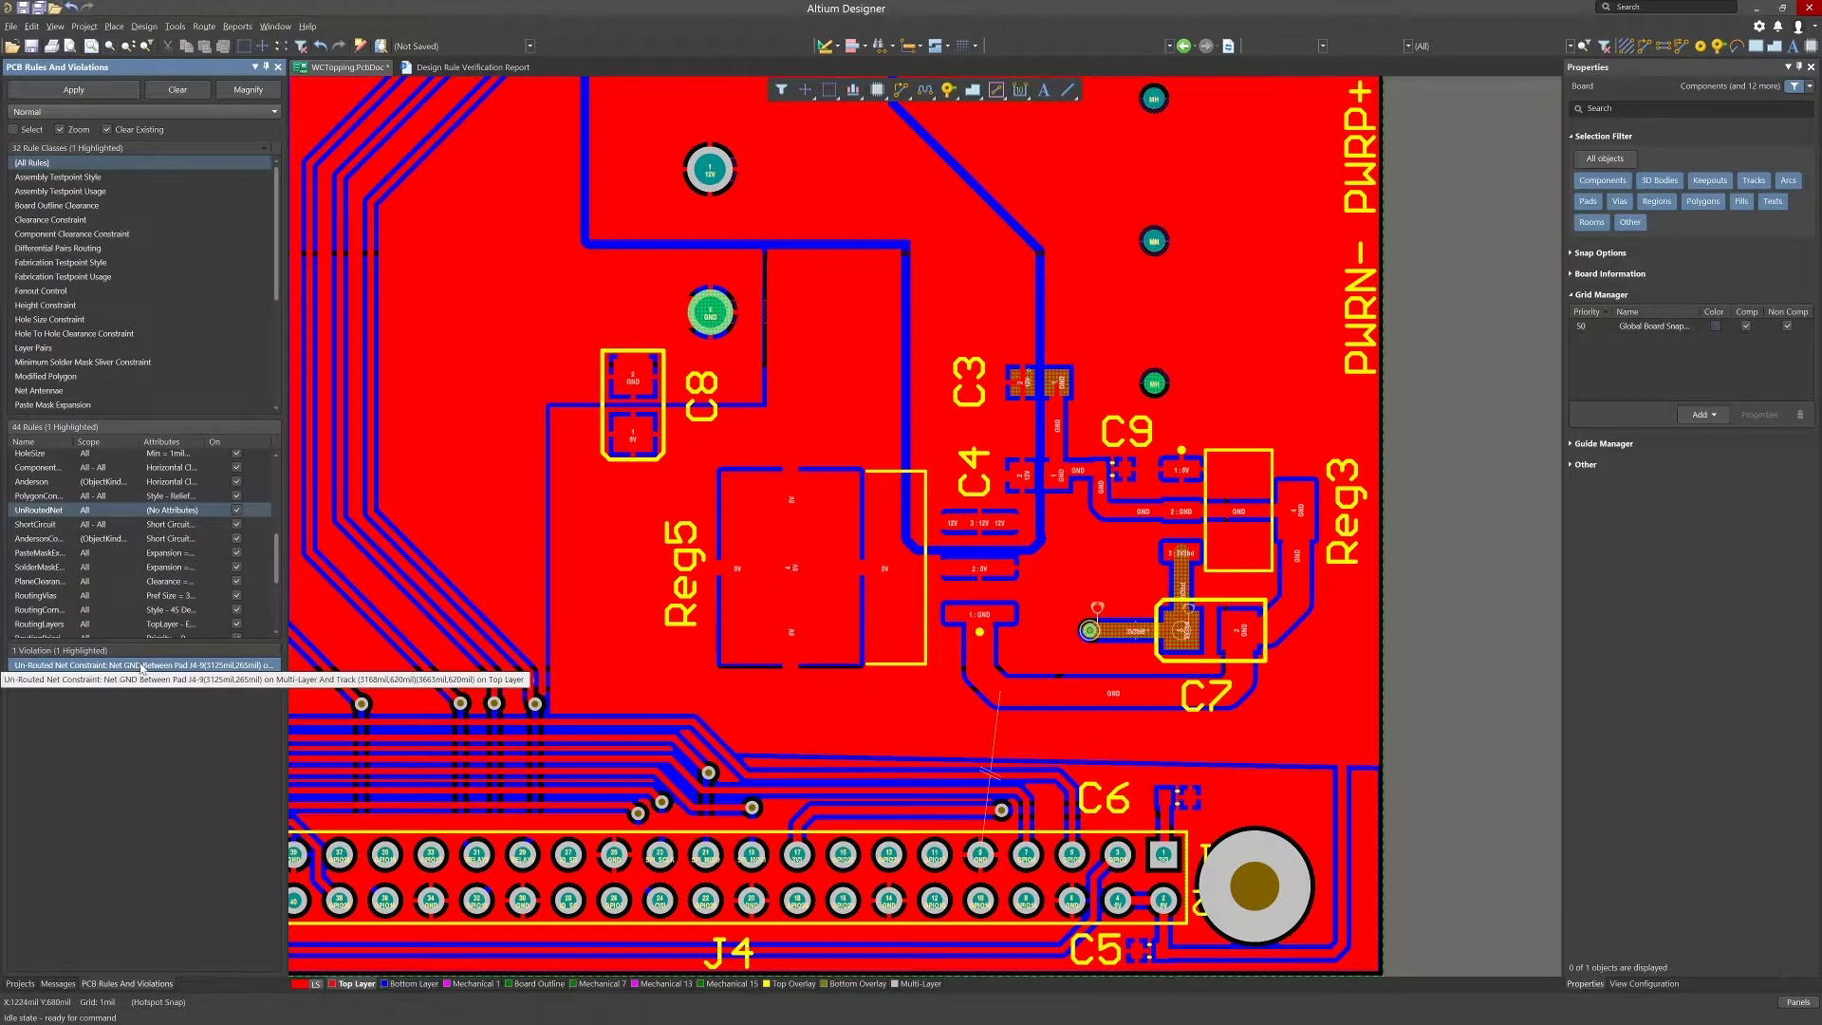
double_click(142, 665)
left_click_drag(901, 358, 426, 363)
left_click(301, 681)
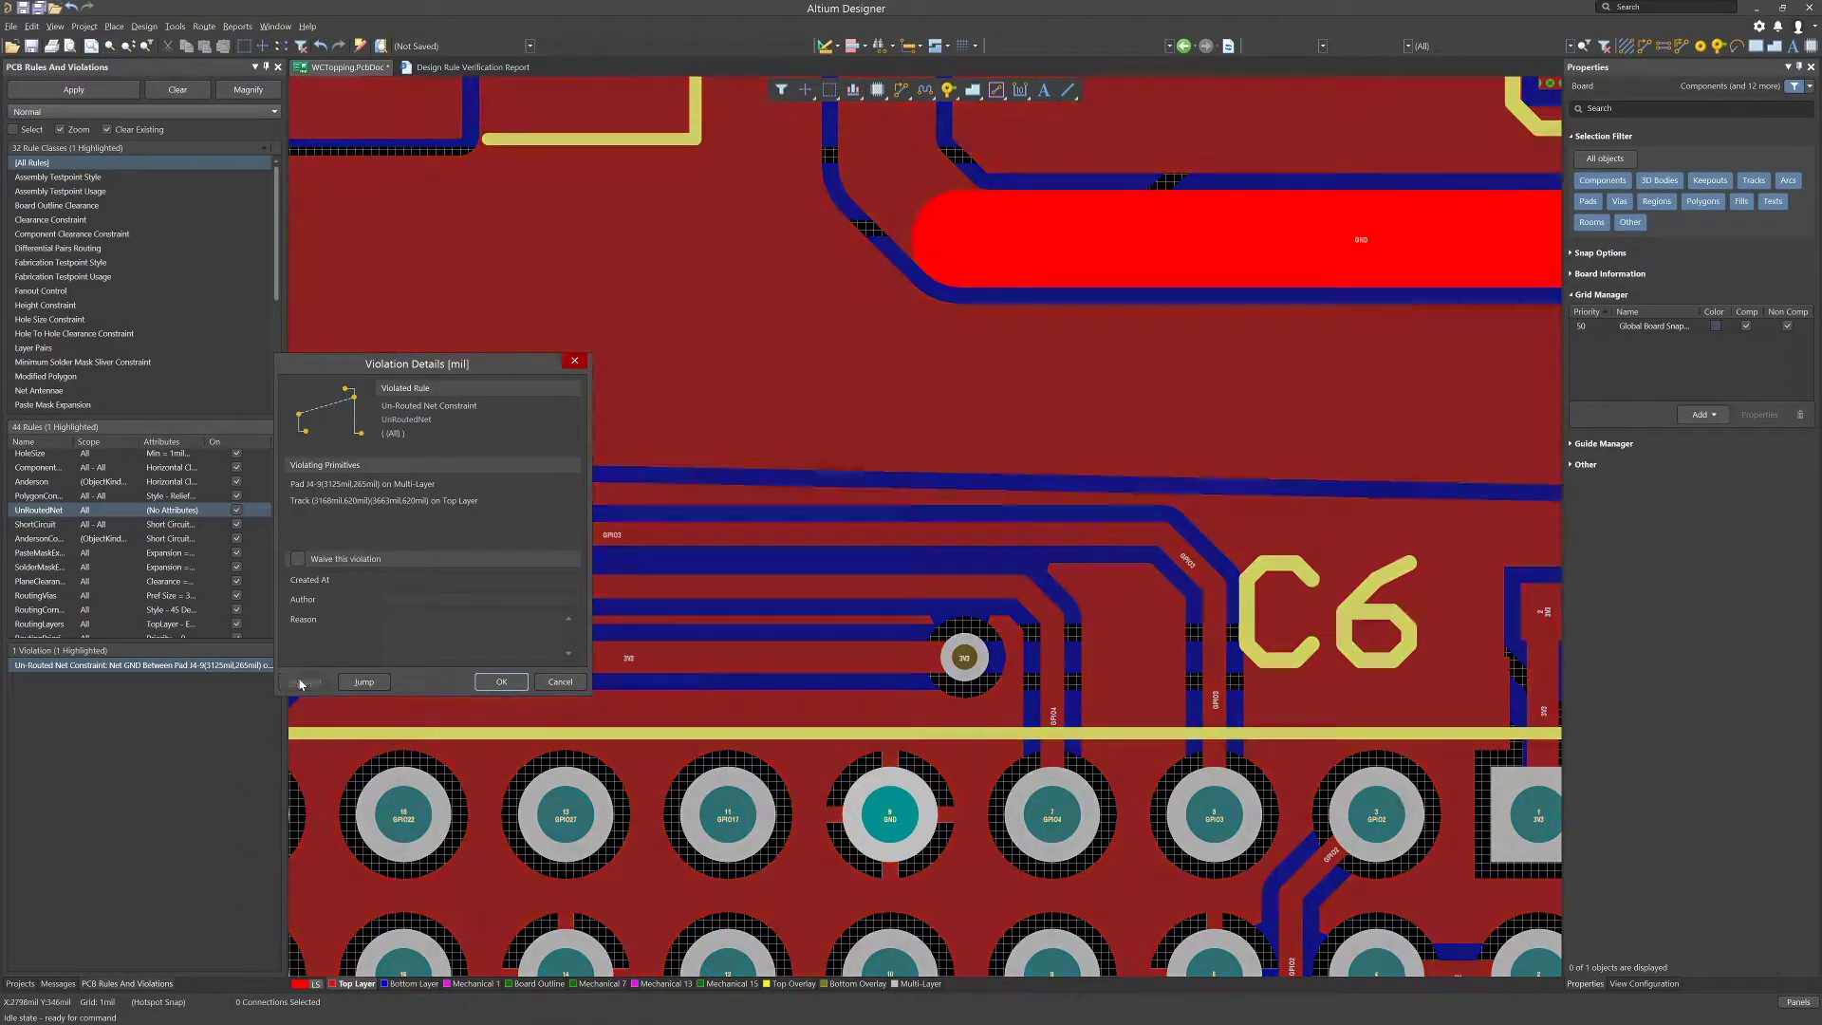
left_click(501, 681)
Drag the via near C7 onto the GND track's end
scroll(1018, 873, "down", 4, "ctrl")
left_click(1166, 693)
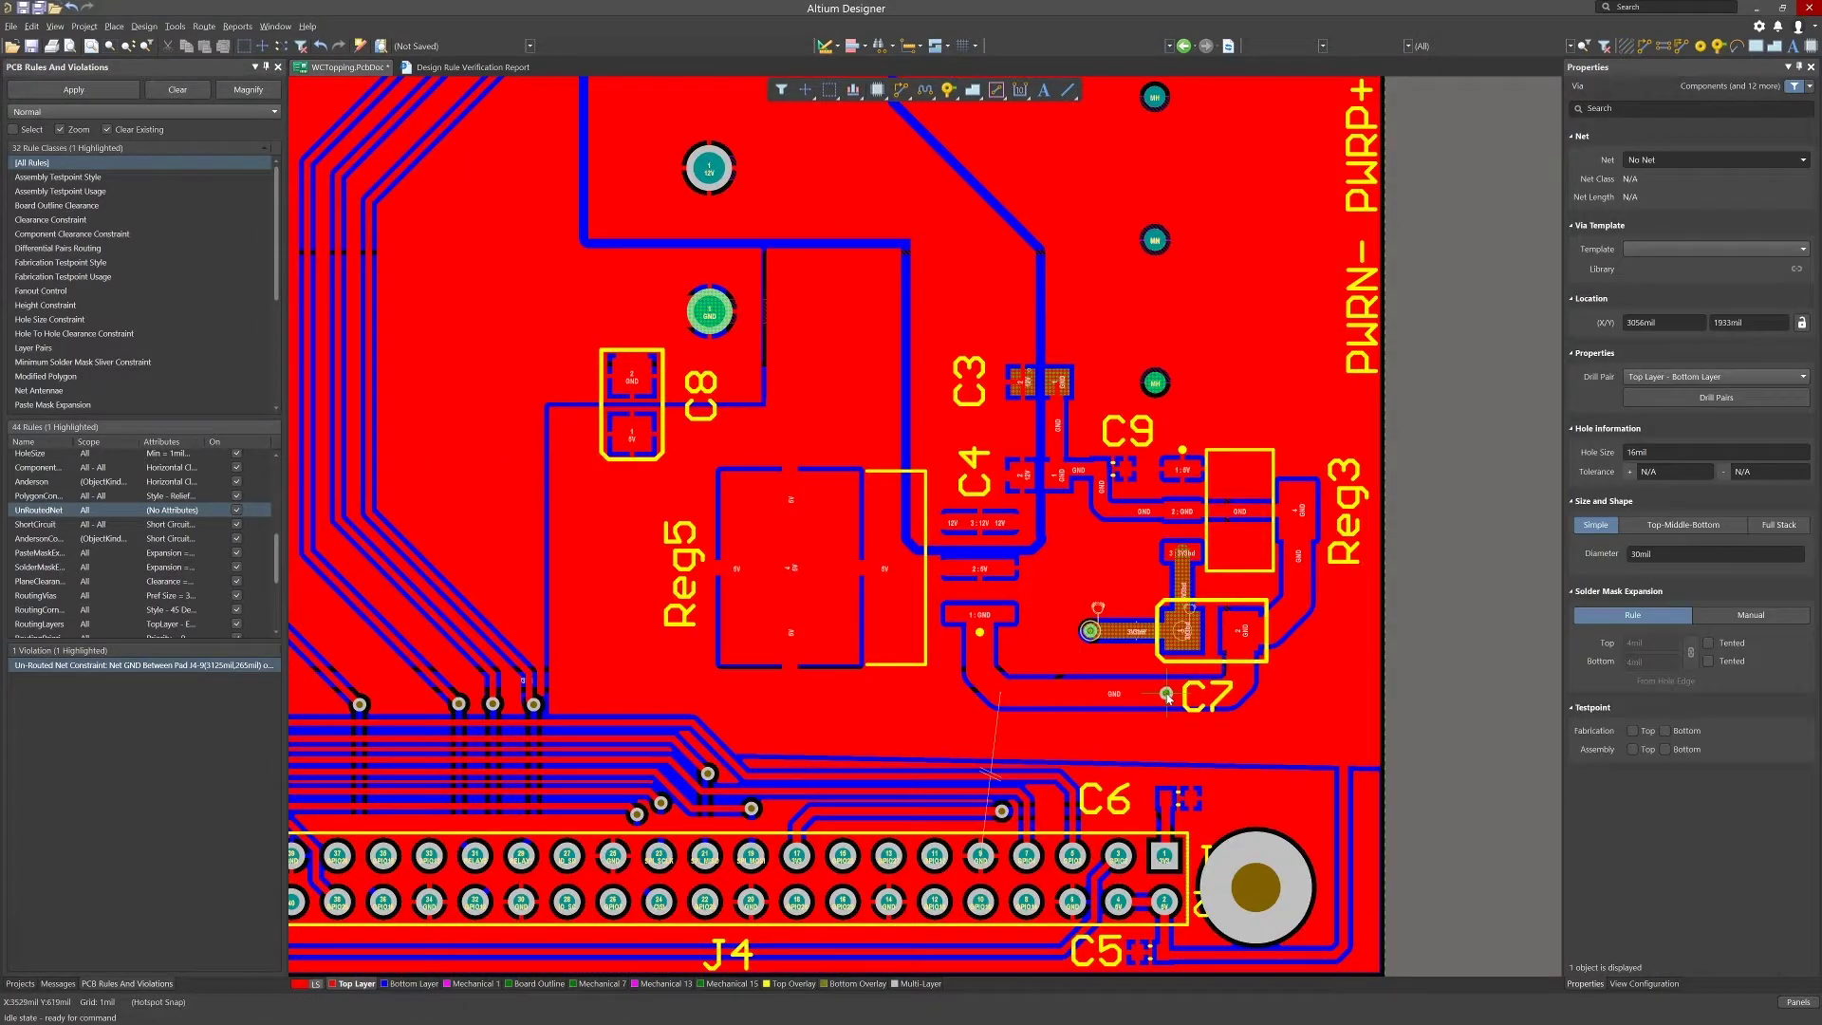
left_click_drag(1166, 693, 1124, 703)
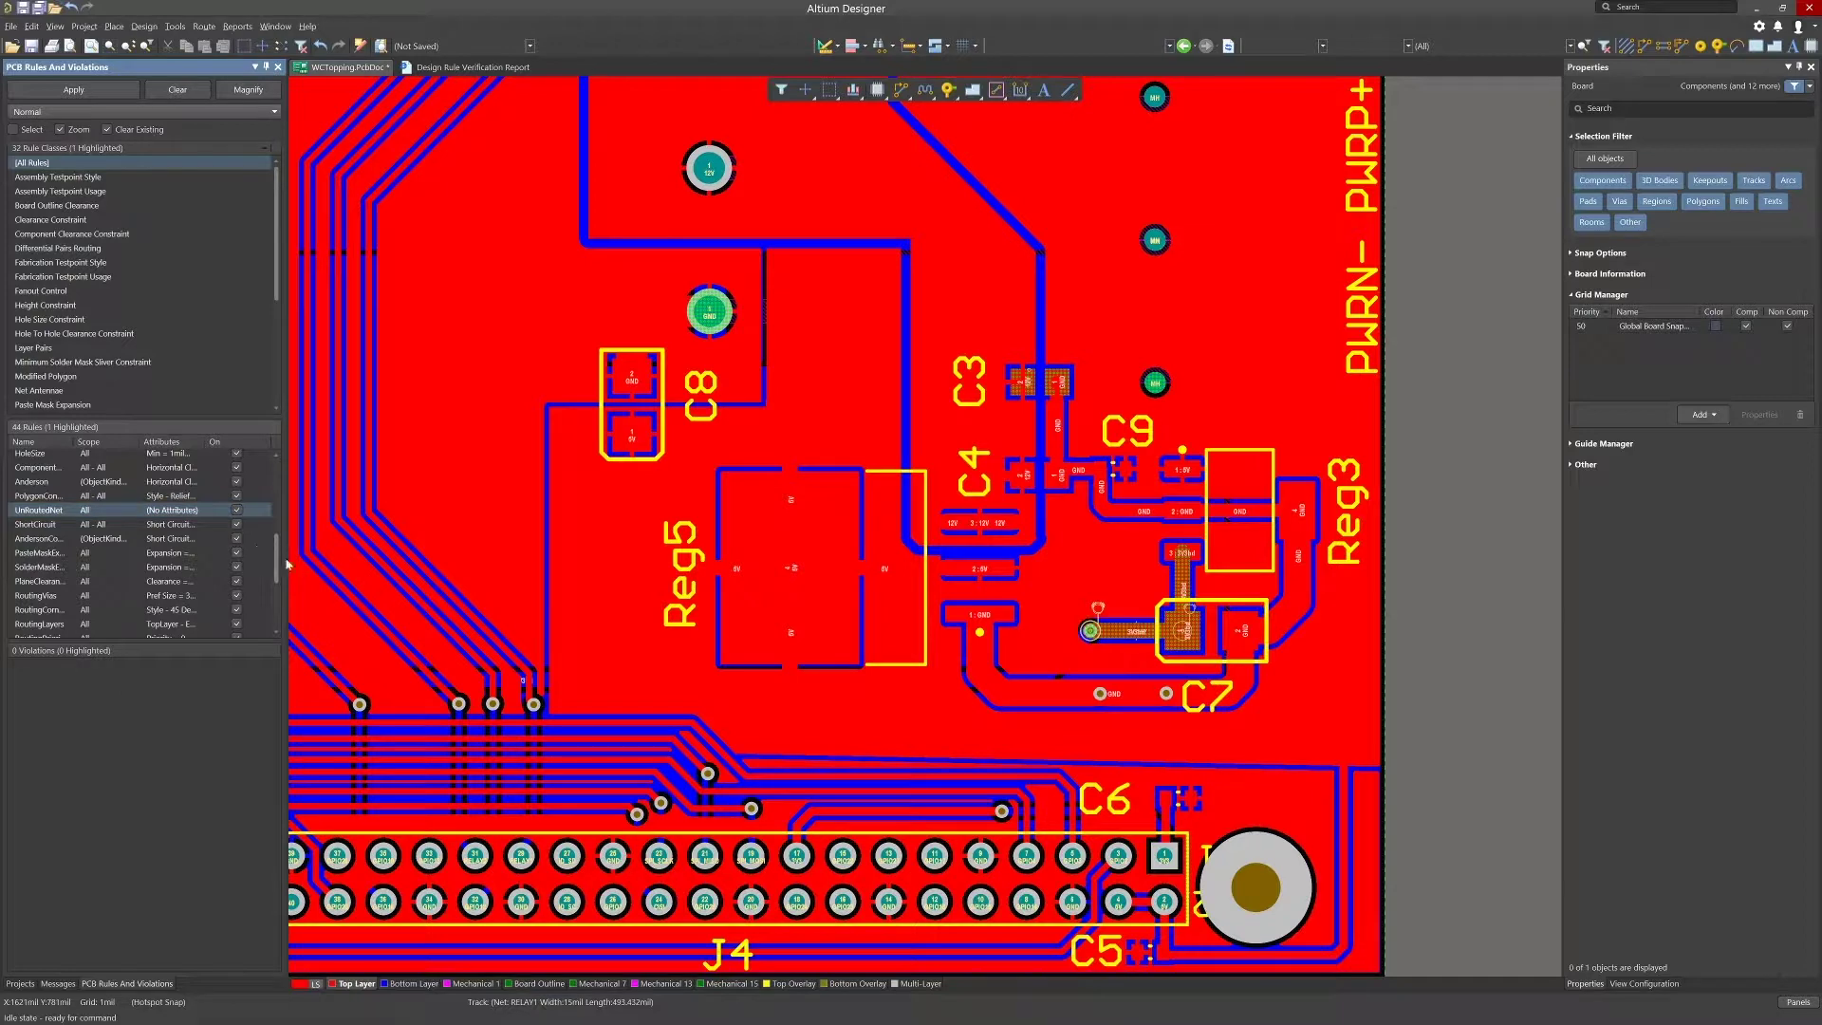
Zoom to the component clearance violation between C3 and the PWRN- connector
left_click_drag(279, 563, 279, 558)
left_click(40, 486)
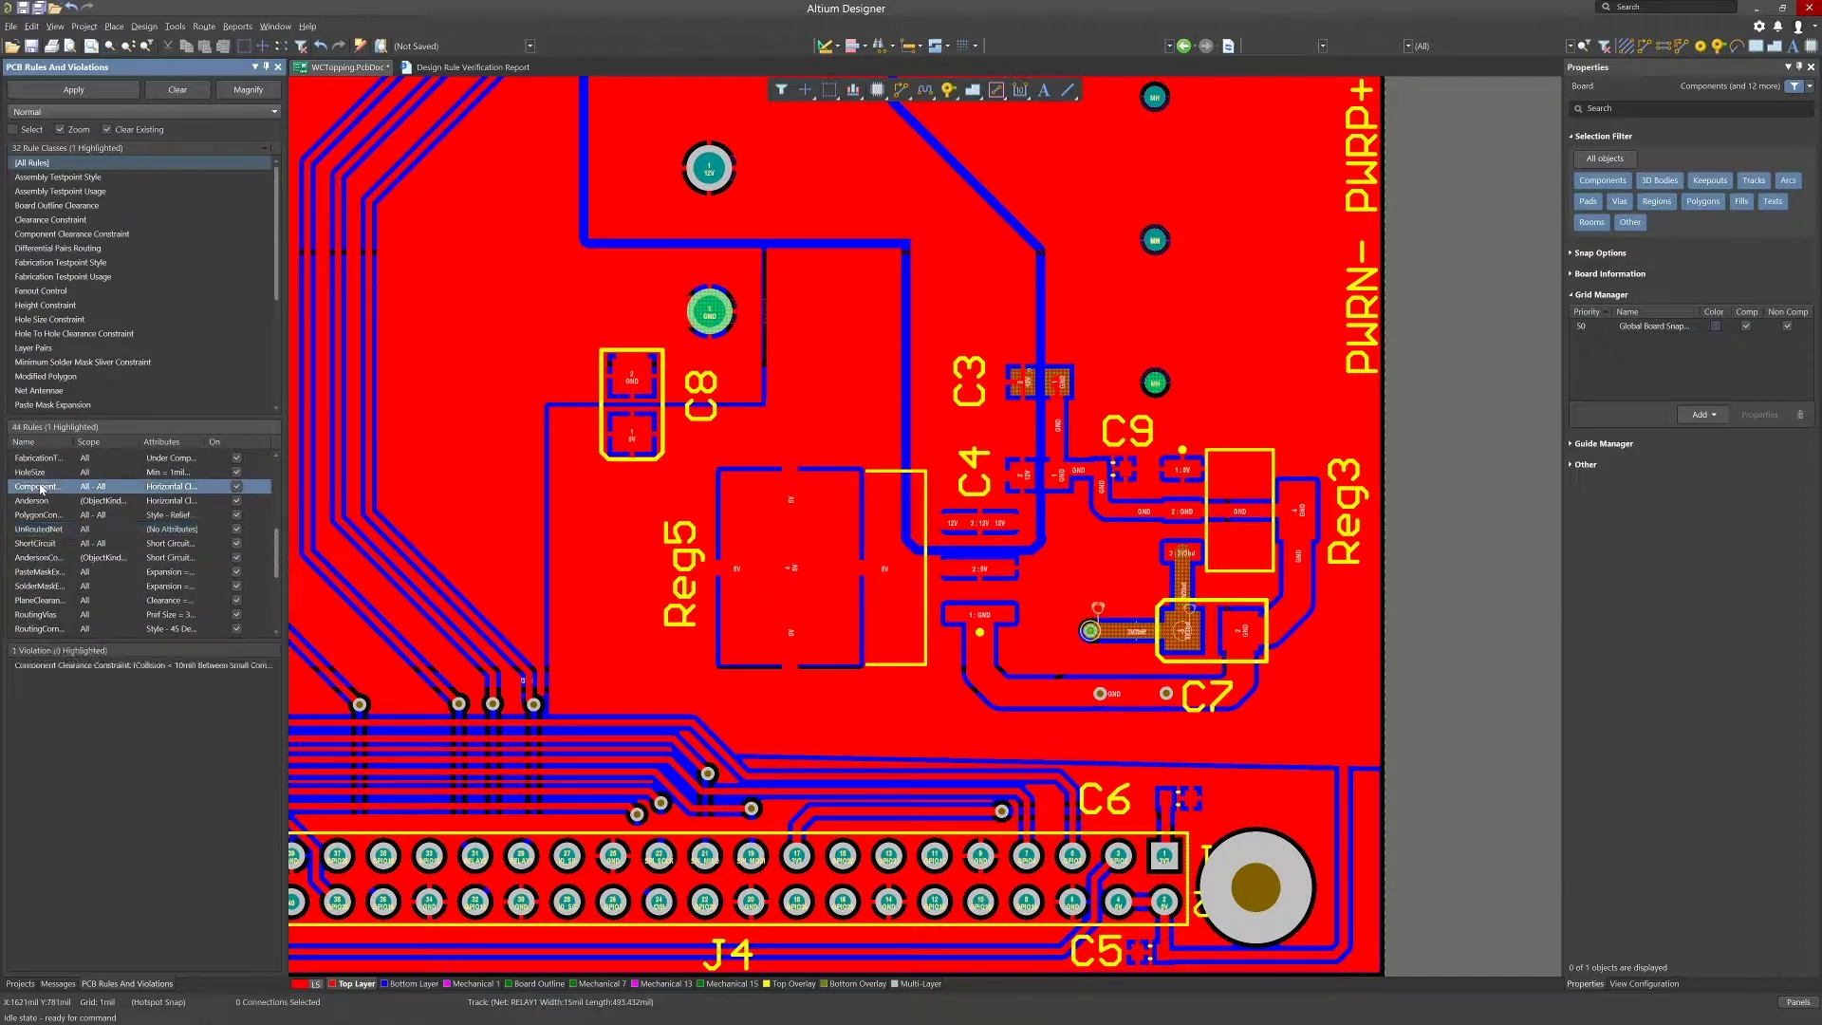
double_click(80, 666)
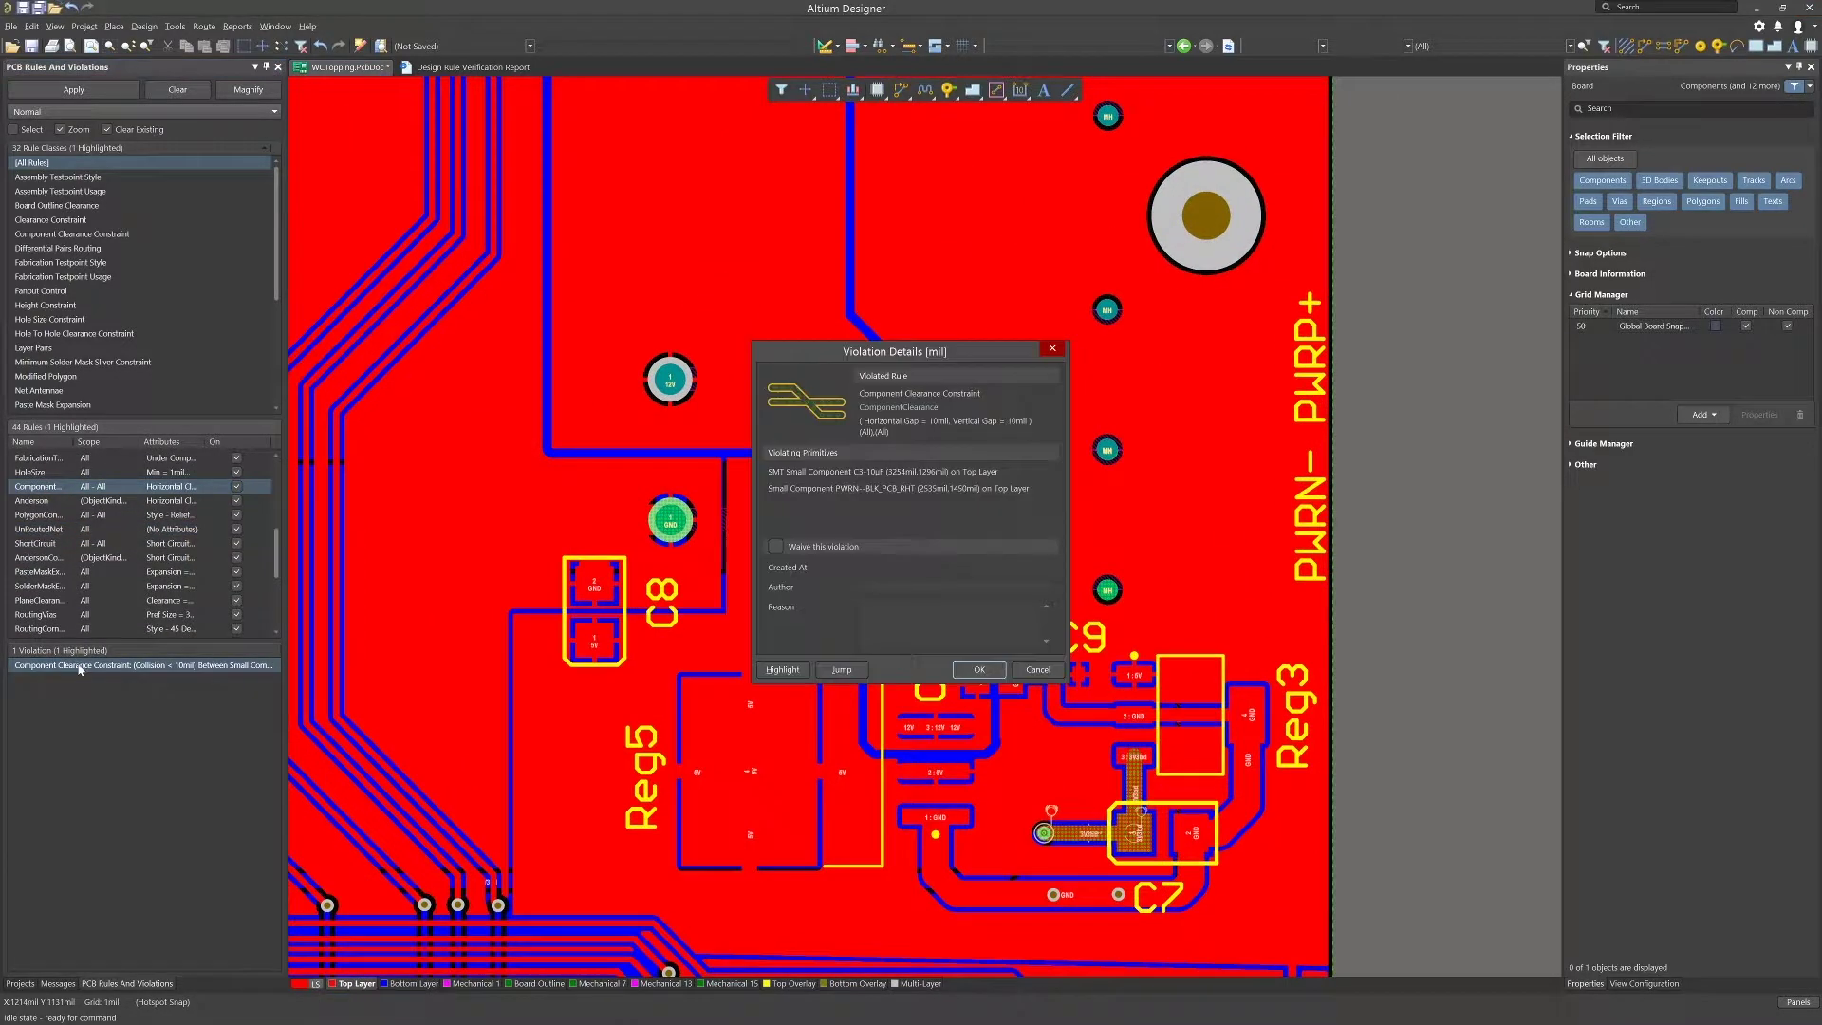
left_click_drag(806, 358, 318, 196)
left_click(293, 507)
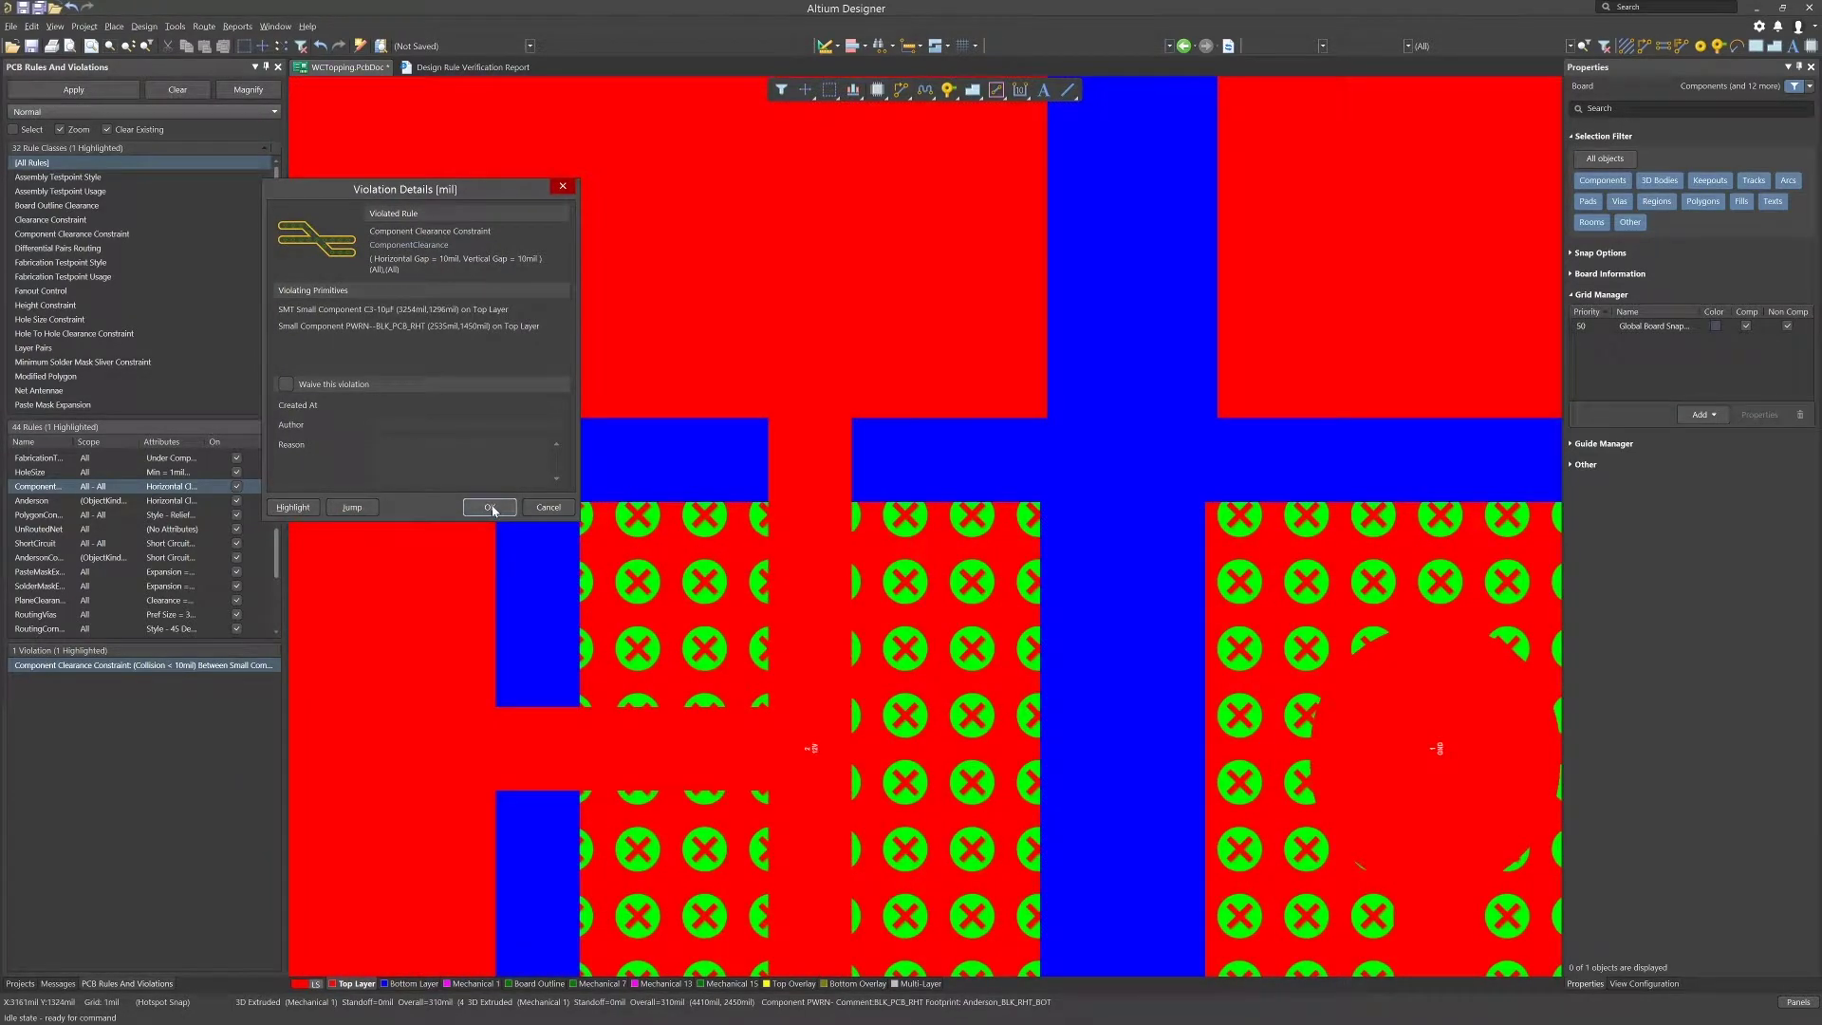
left_click(489, 508)
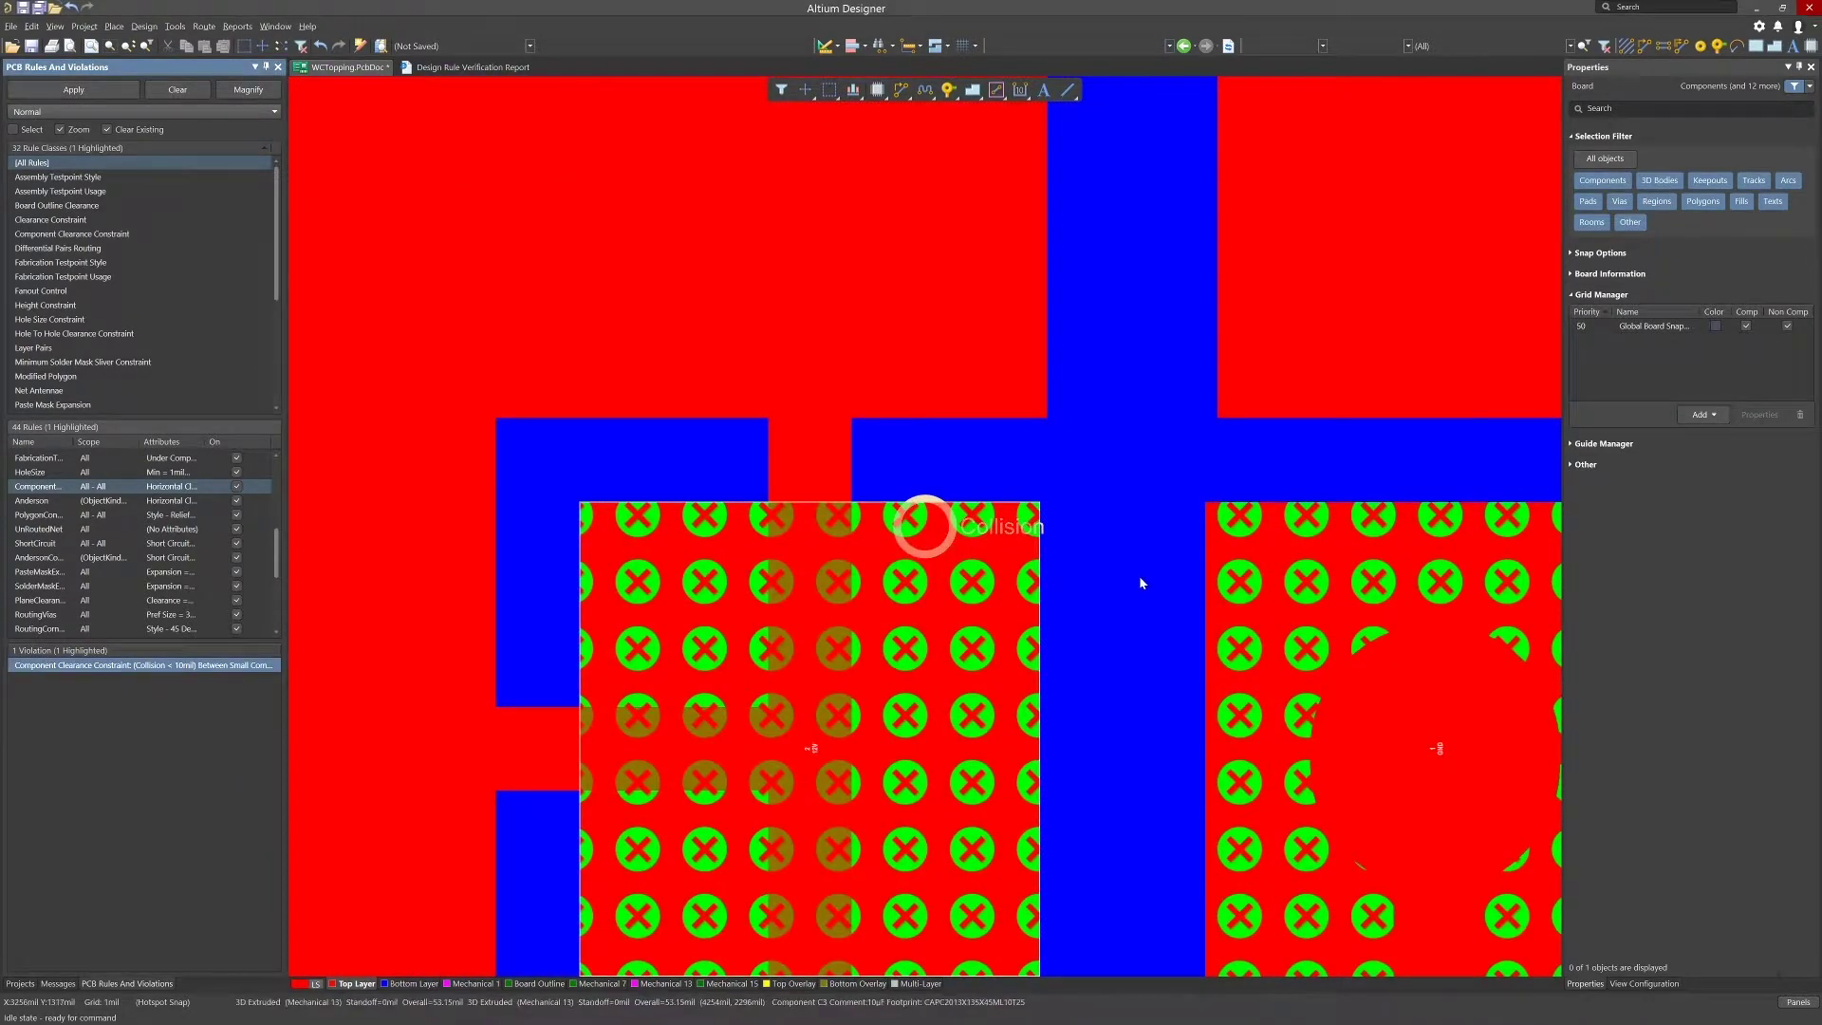
scroll(1135, 584, "down", 6, "ctrl")
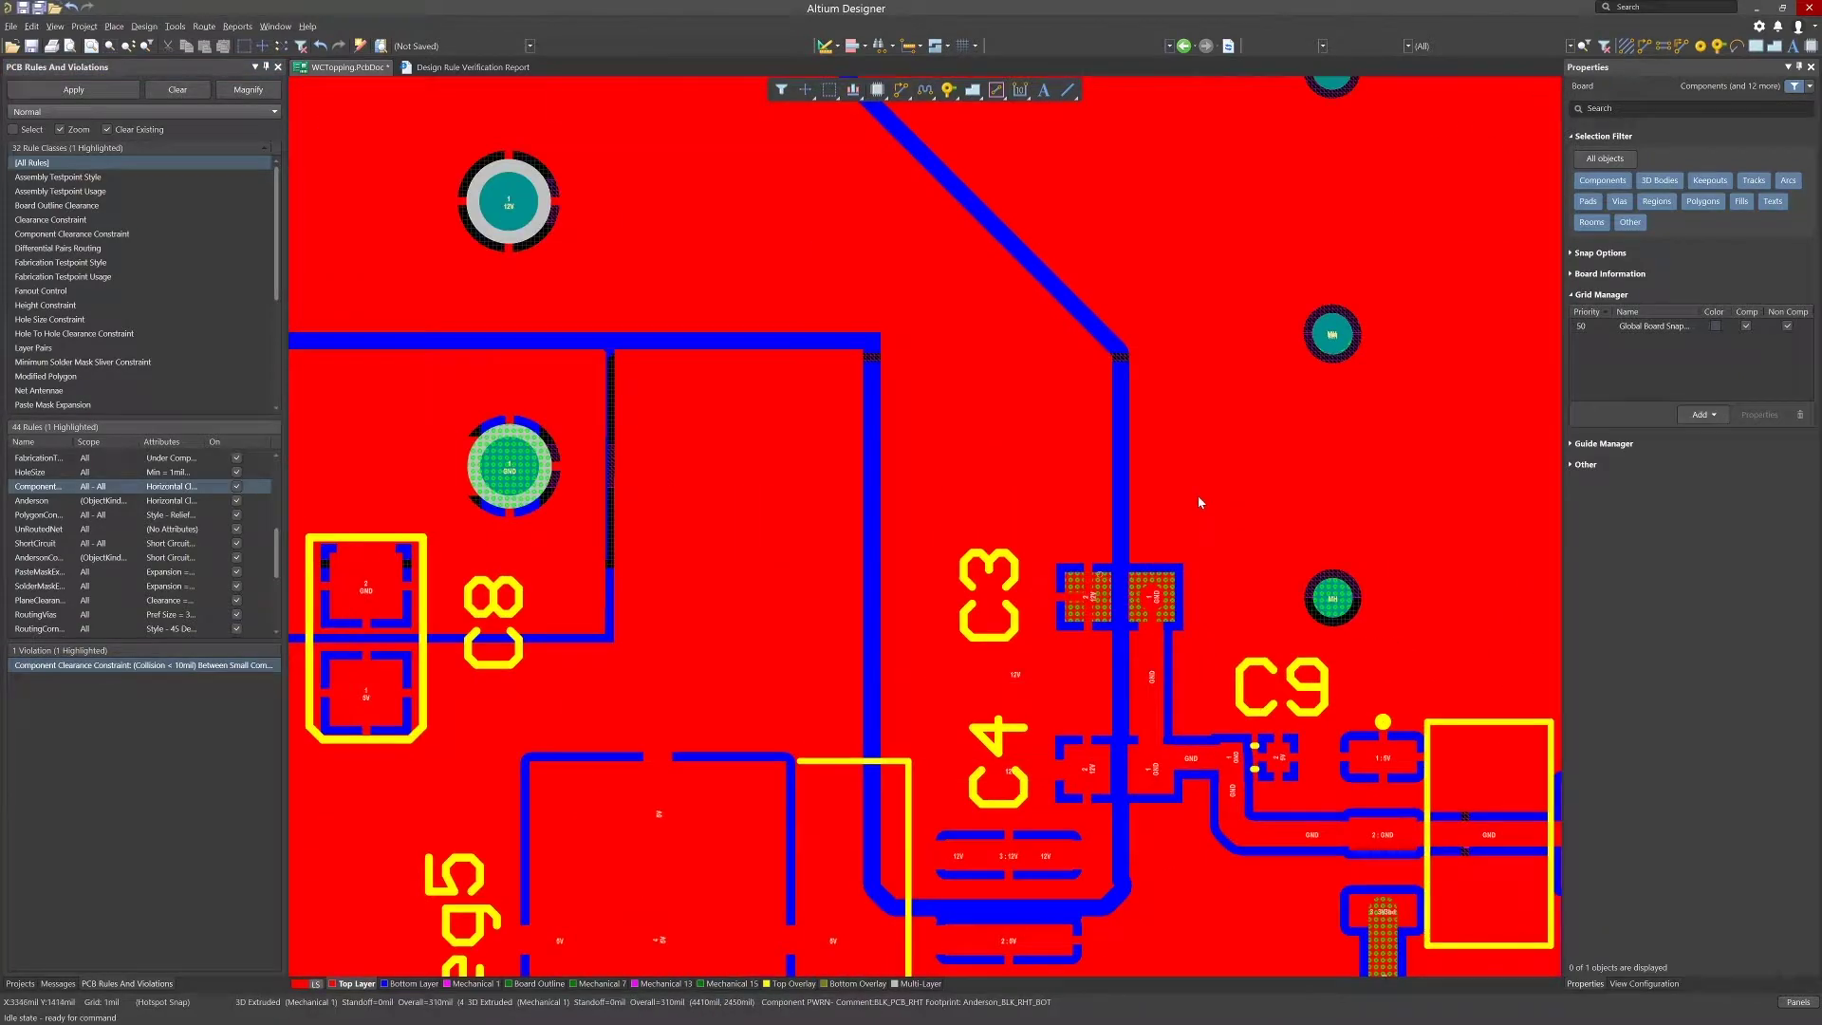
Orbit the 3D view and move C3 beside C4, clear of the PWRN- connector
key("3")
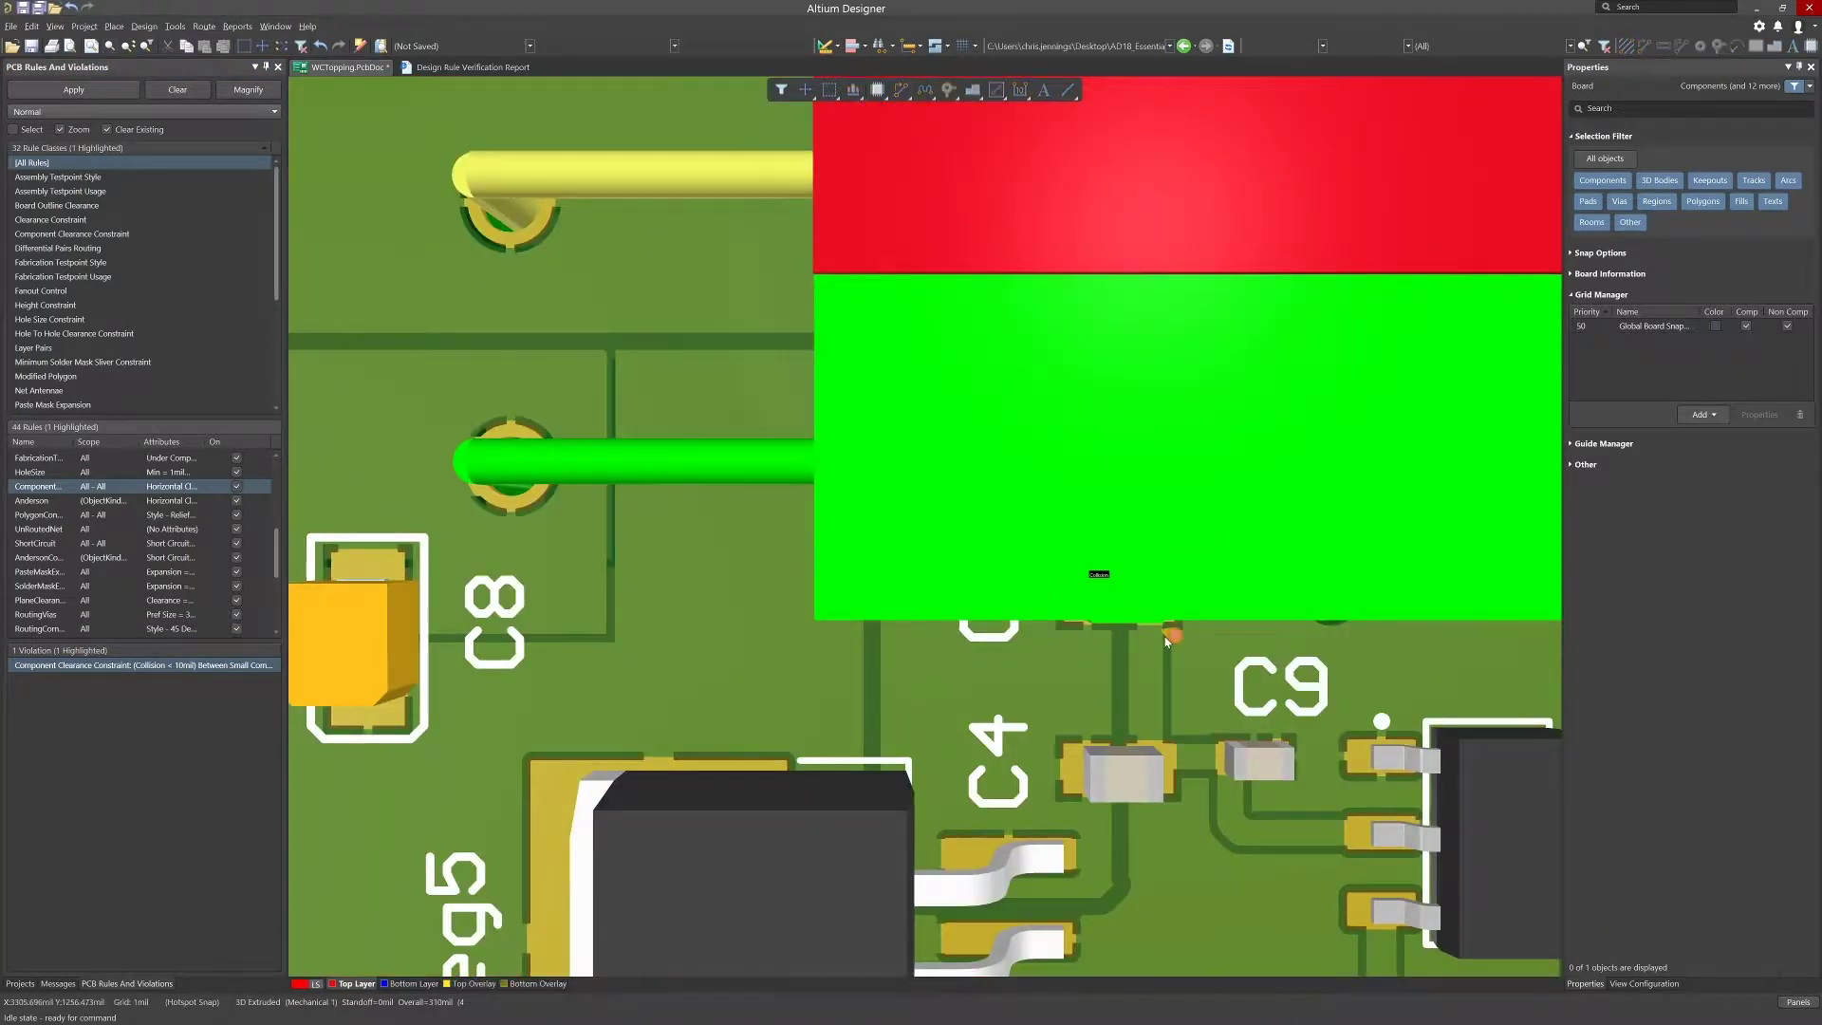
key("shift")
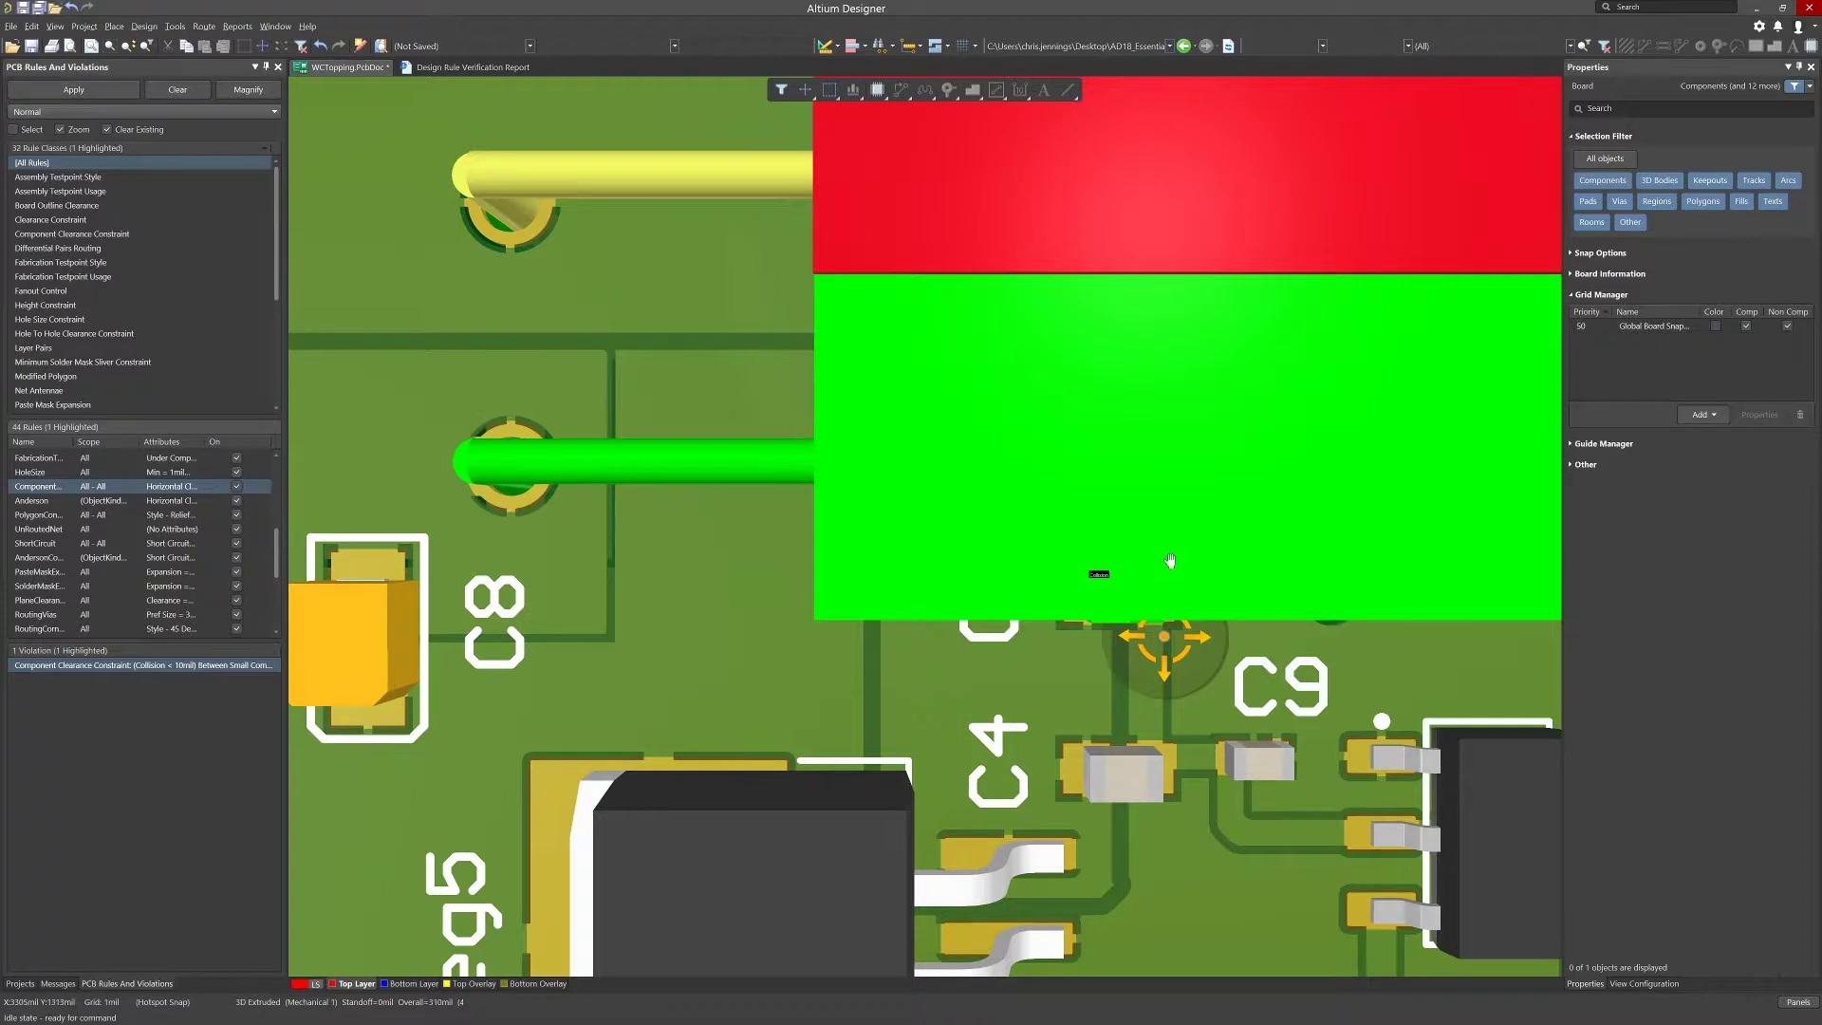
right_click_drag(1170, 561, 1177, 528, "shift")
right_click_drag(1155, 606, 1101, 607, "shift")
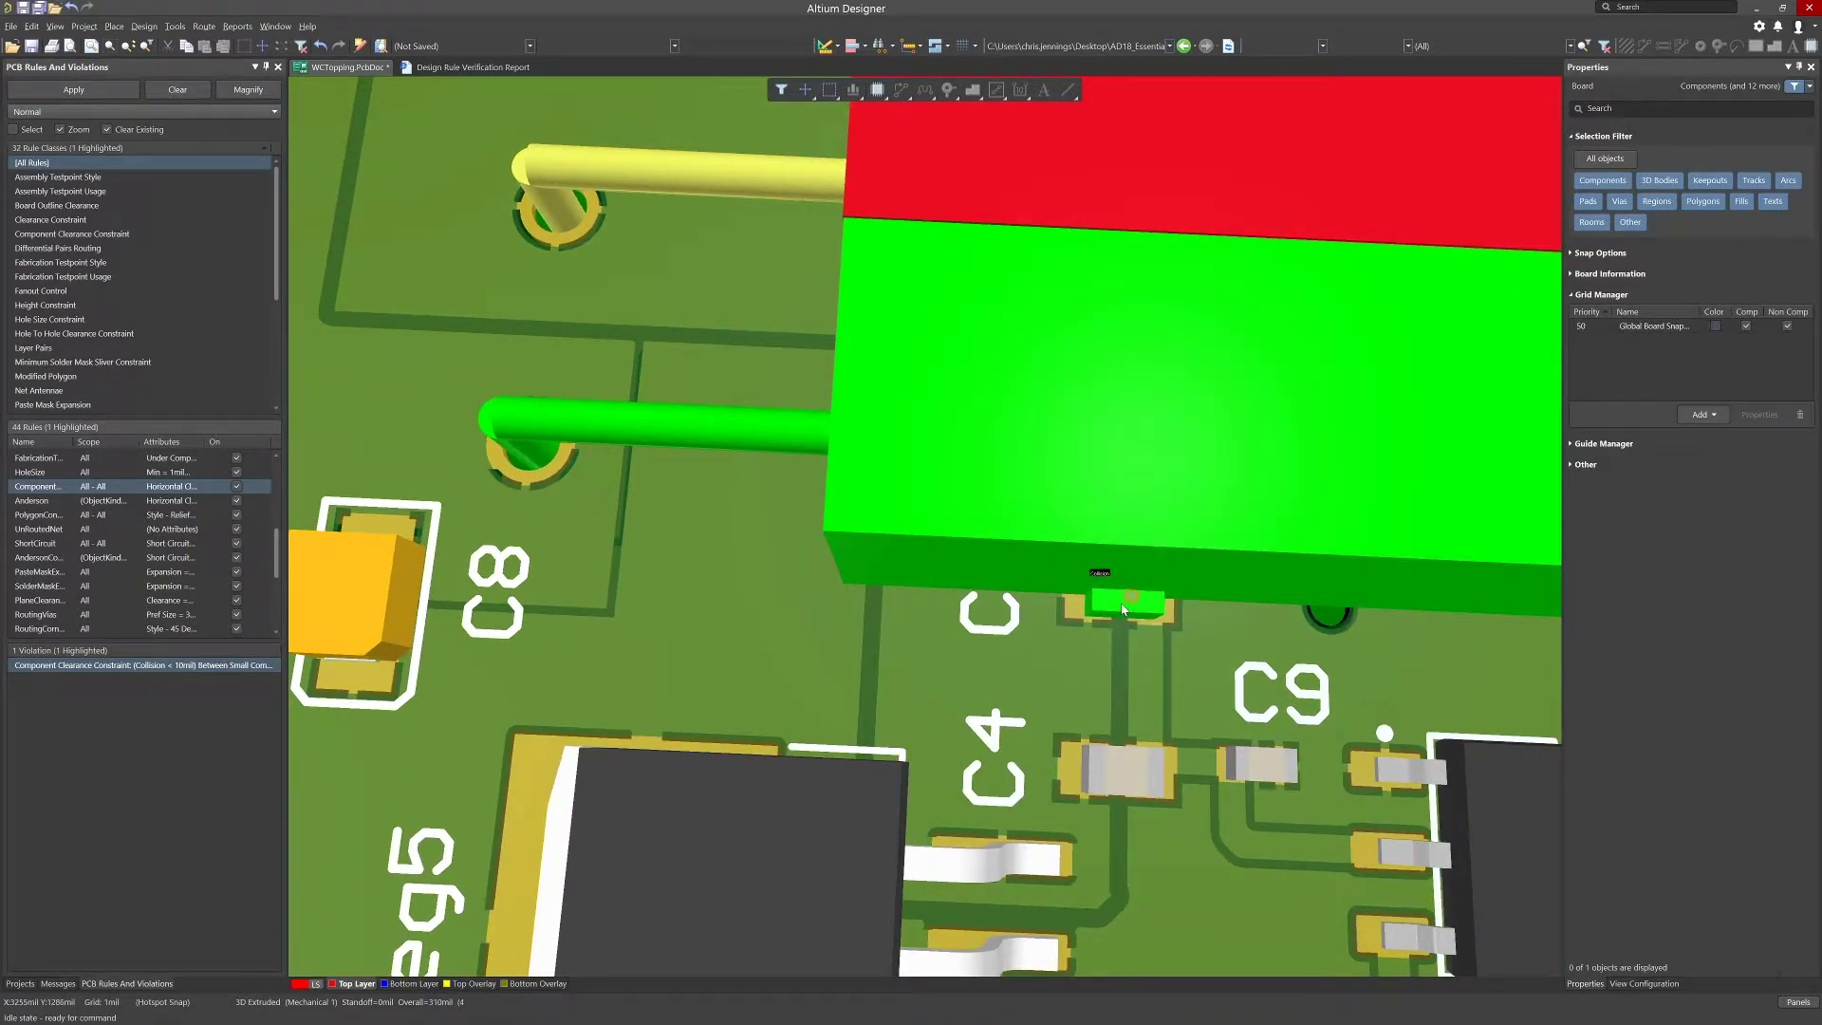
left_click(1122, 608)
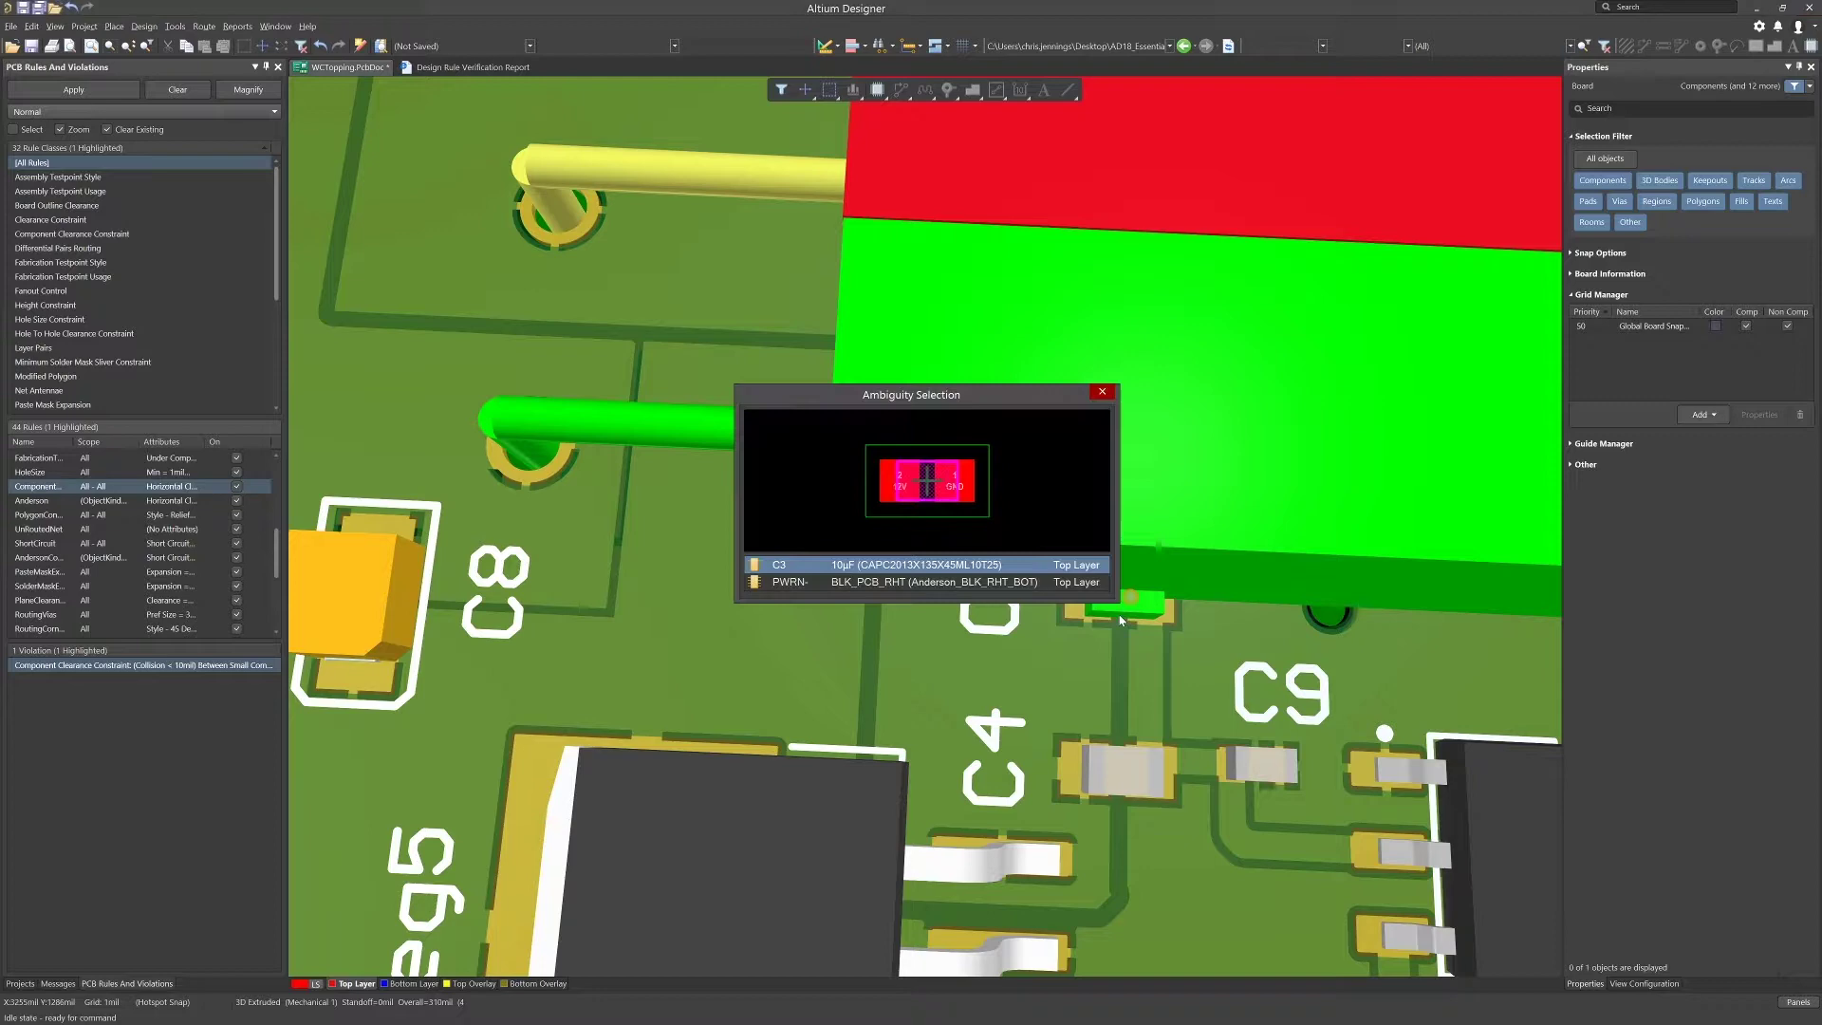
left_click(842, 568)
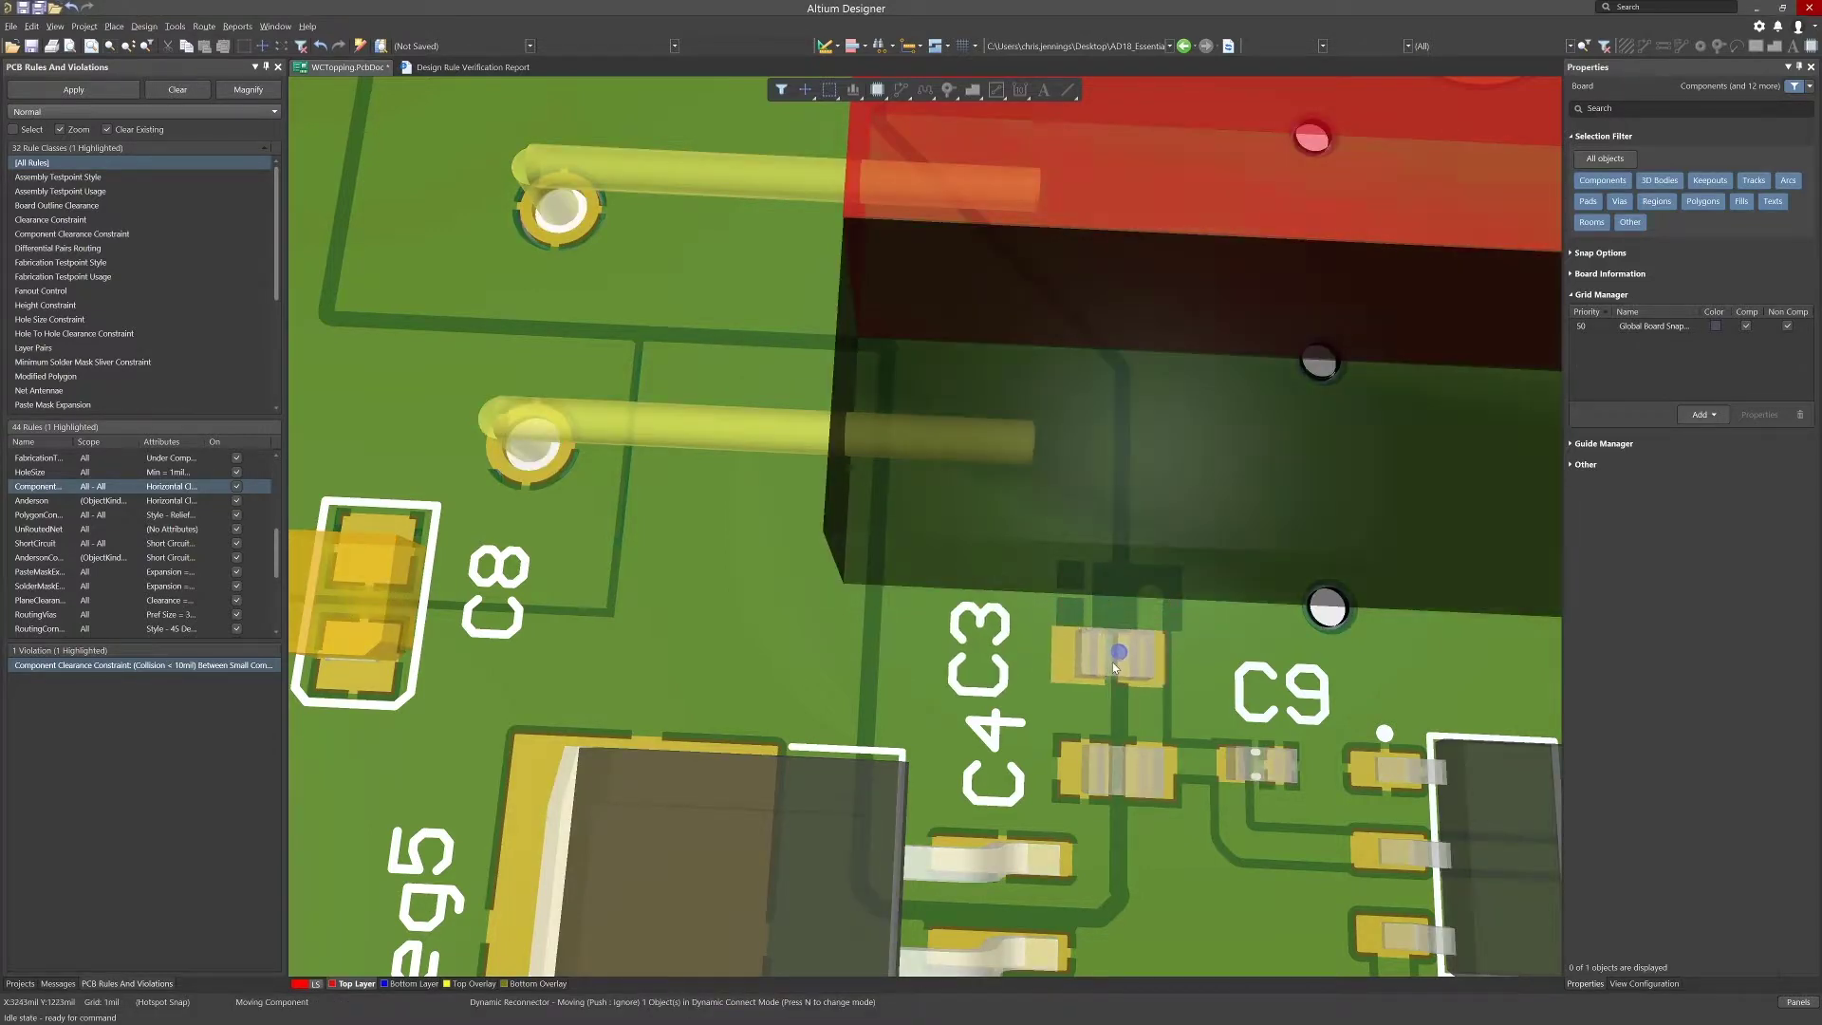
left_click(1113, 662)
key("2")
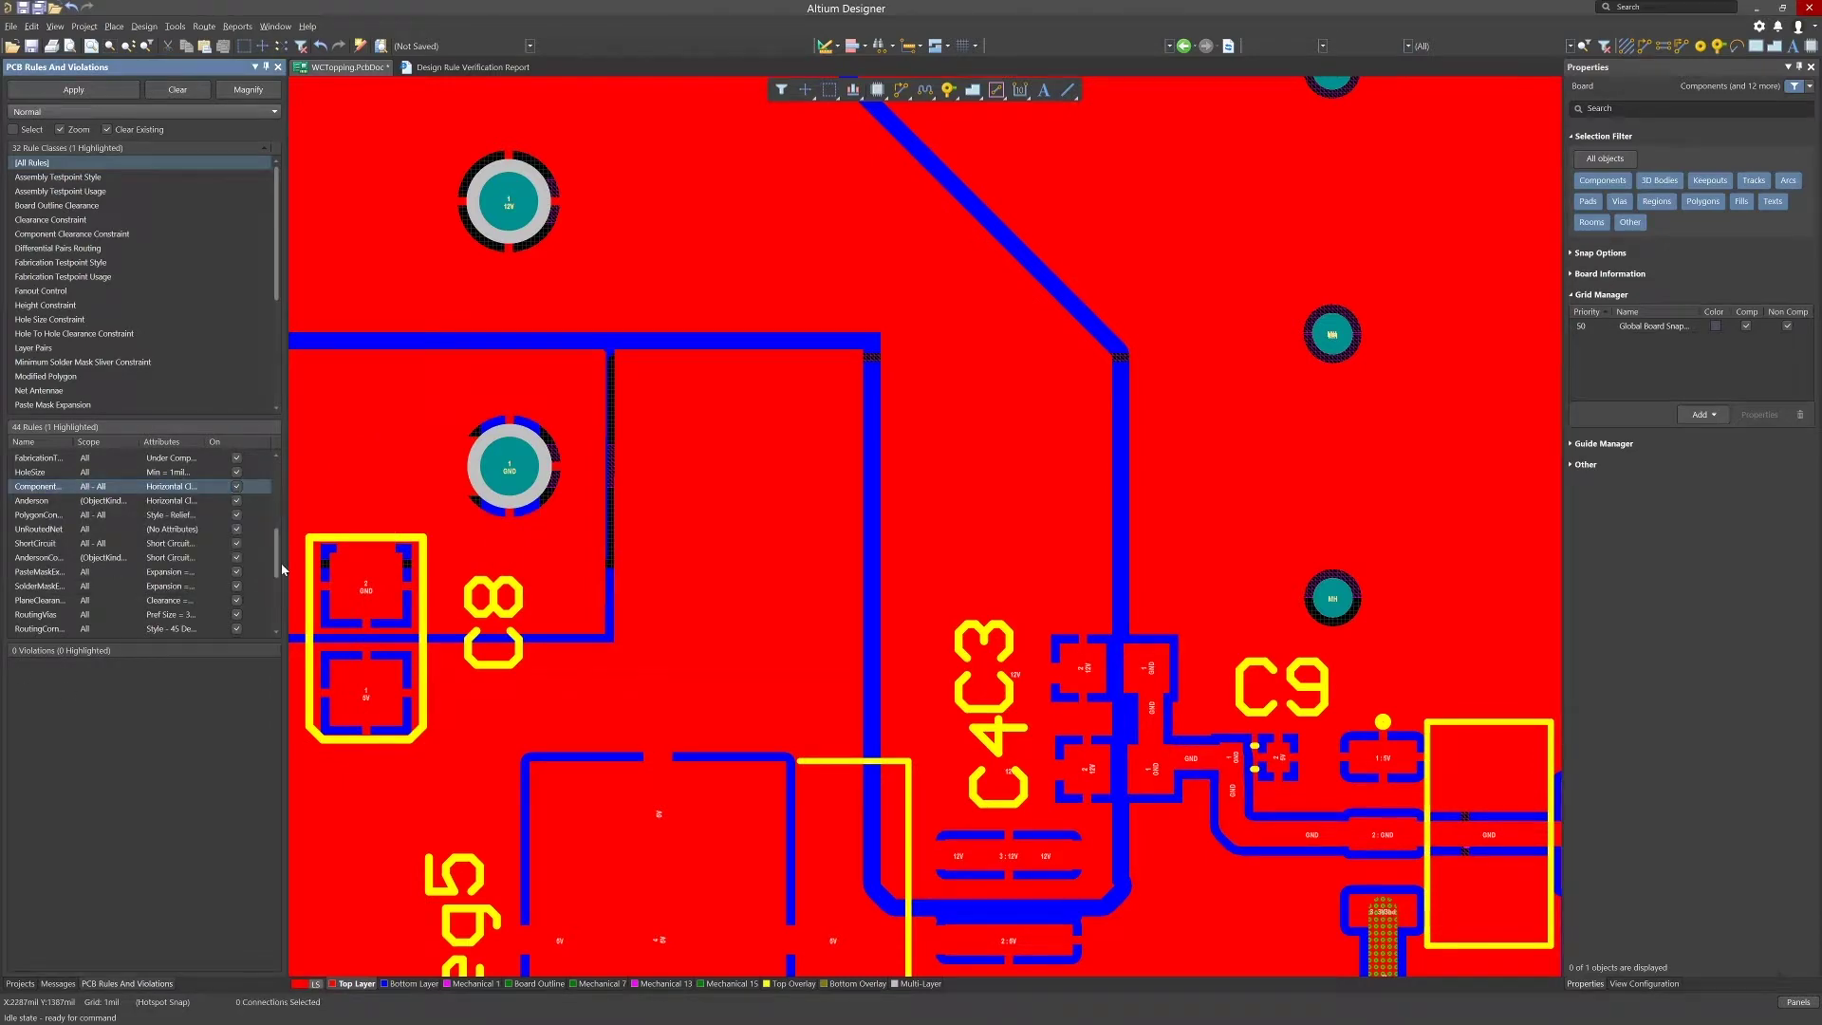
Zoom to the silk-to-silk clearance violation at header J4 and inspect J4's properties
left_click_drag(279, 562, 280, 509)
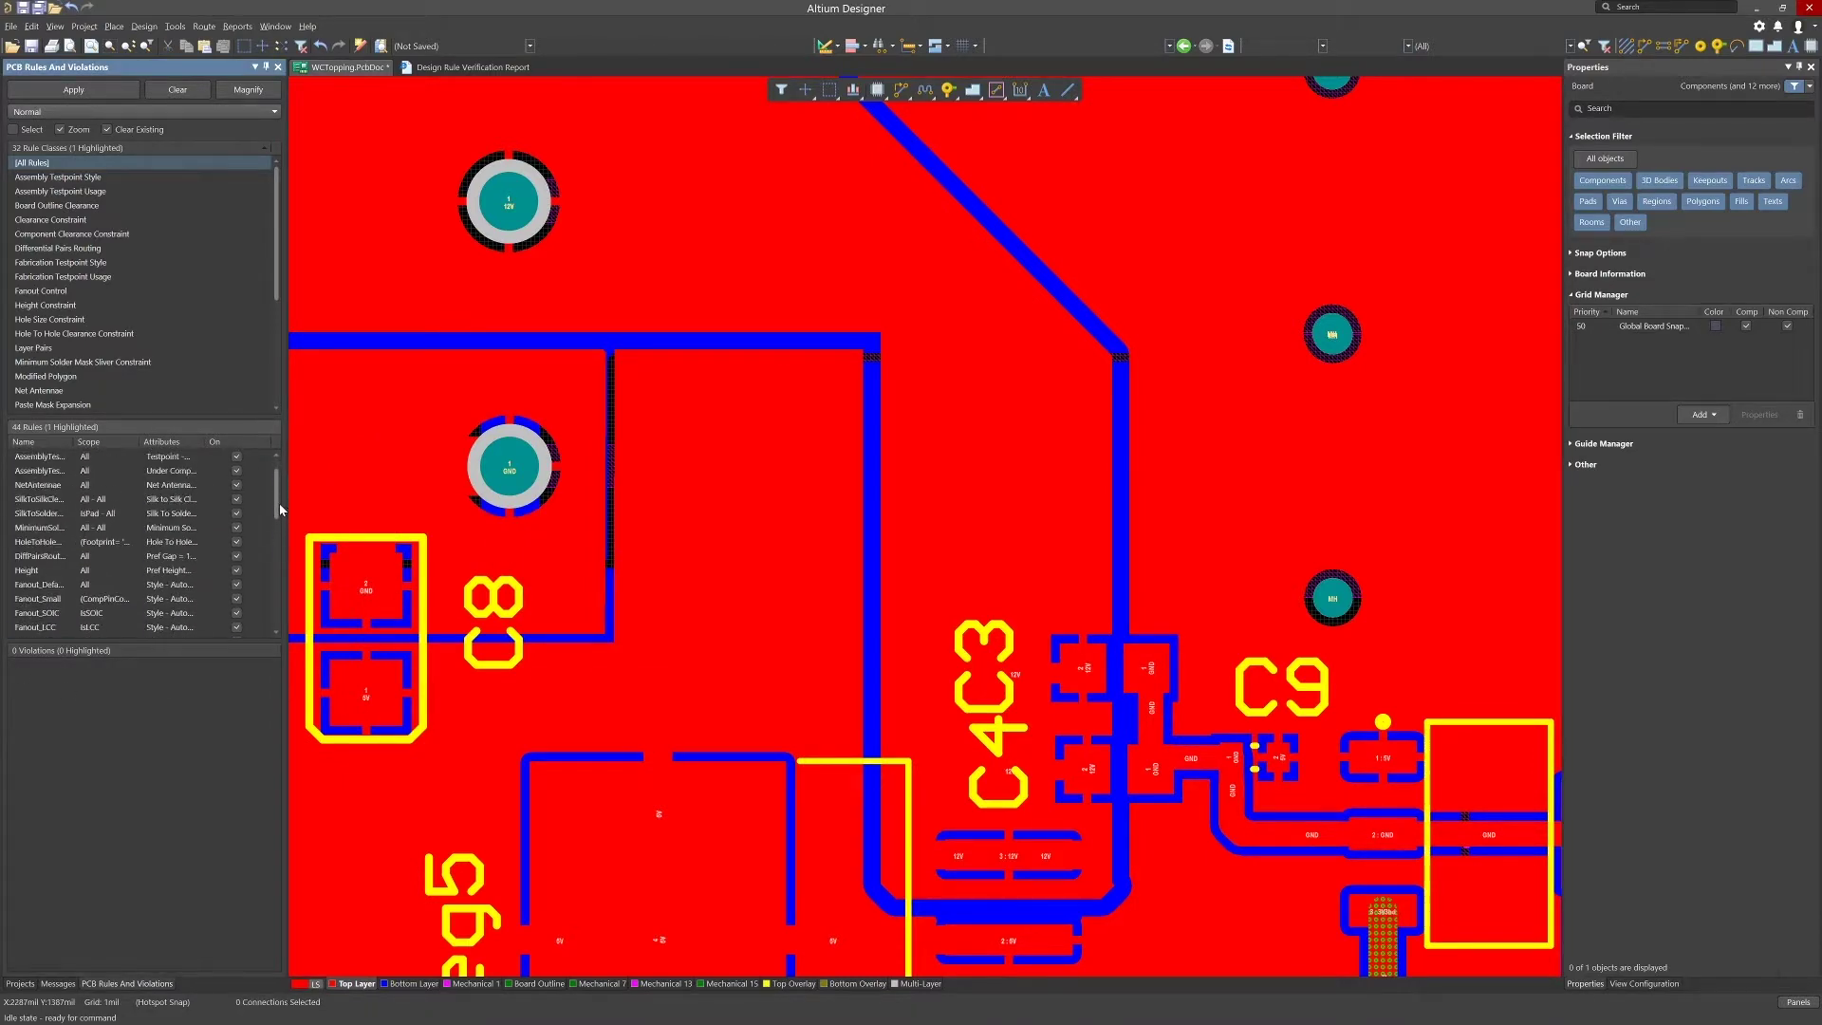
left_click(38, 500)
double_click(142, 664)
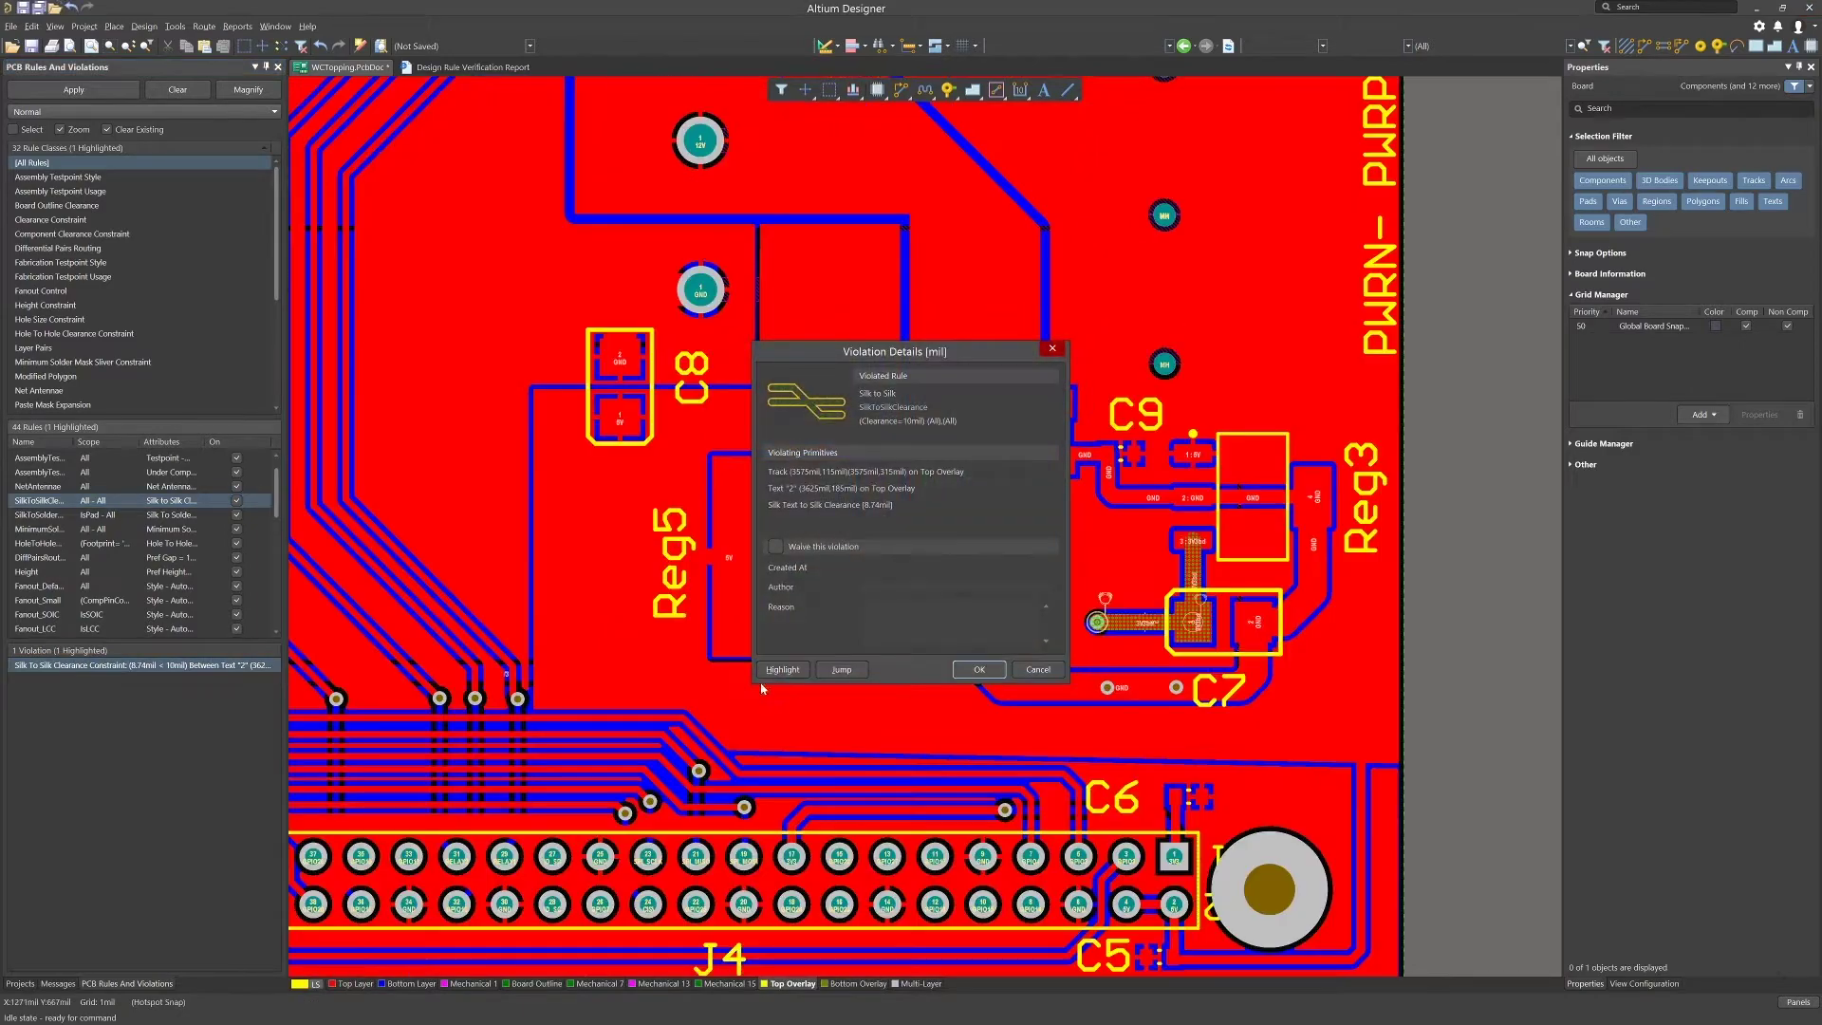
left_click(841, 669)
key("Return")
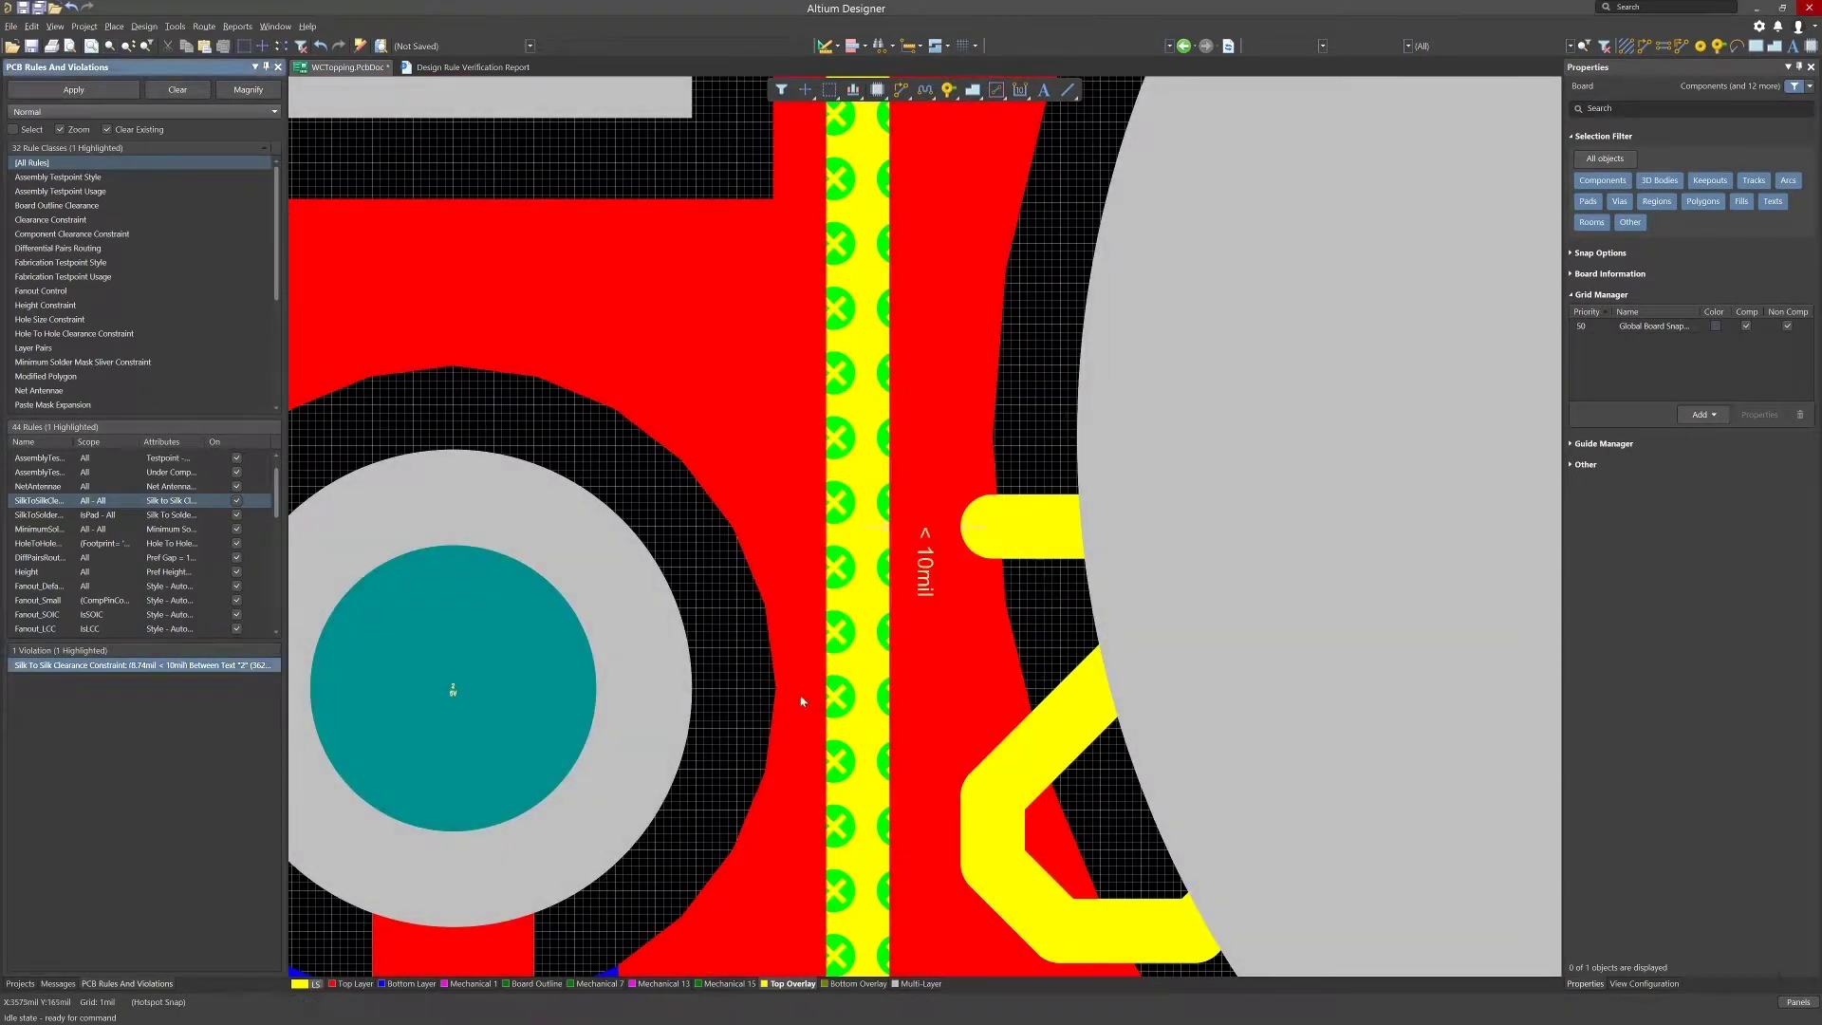
scroll(736, 708, "down", 4, "ctrl")
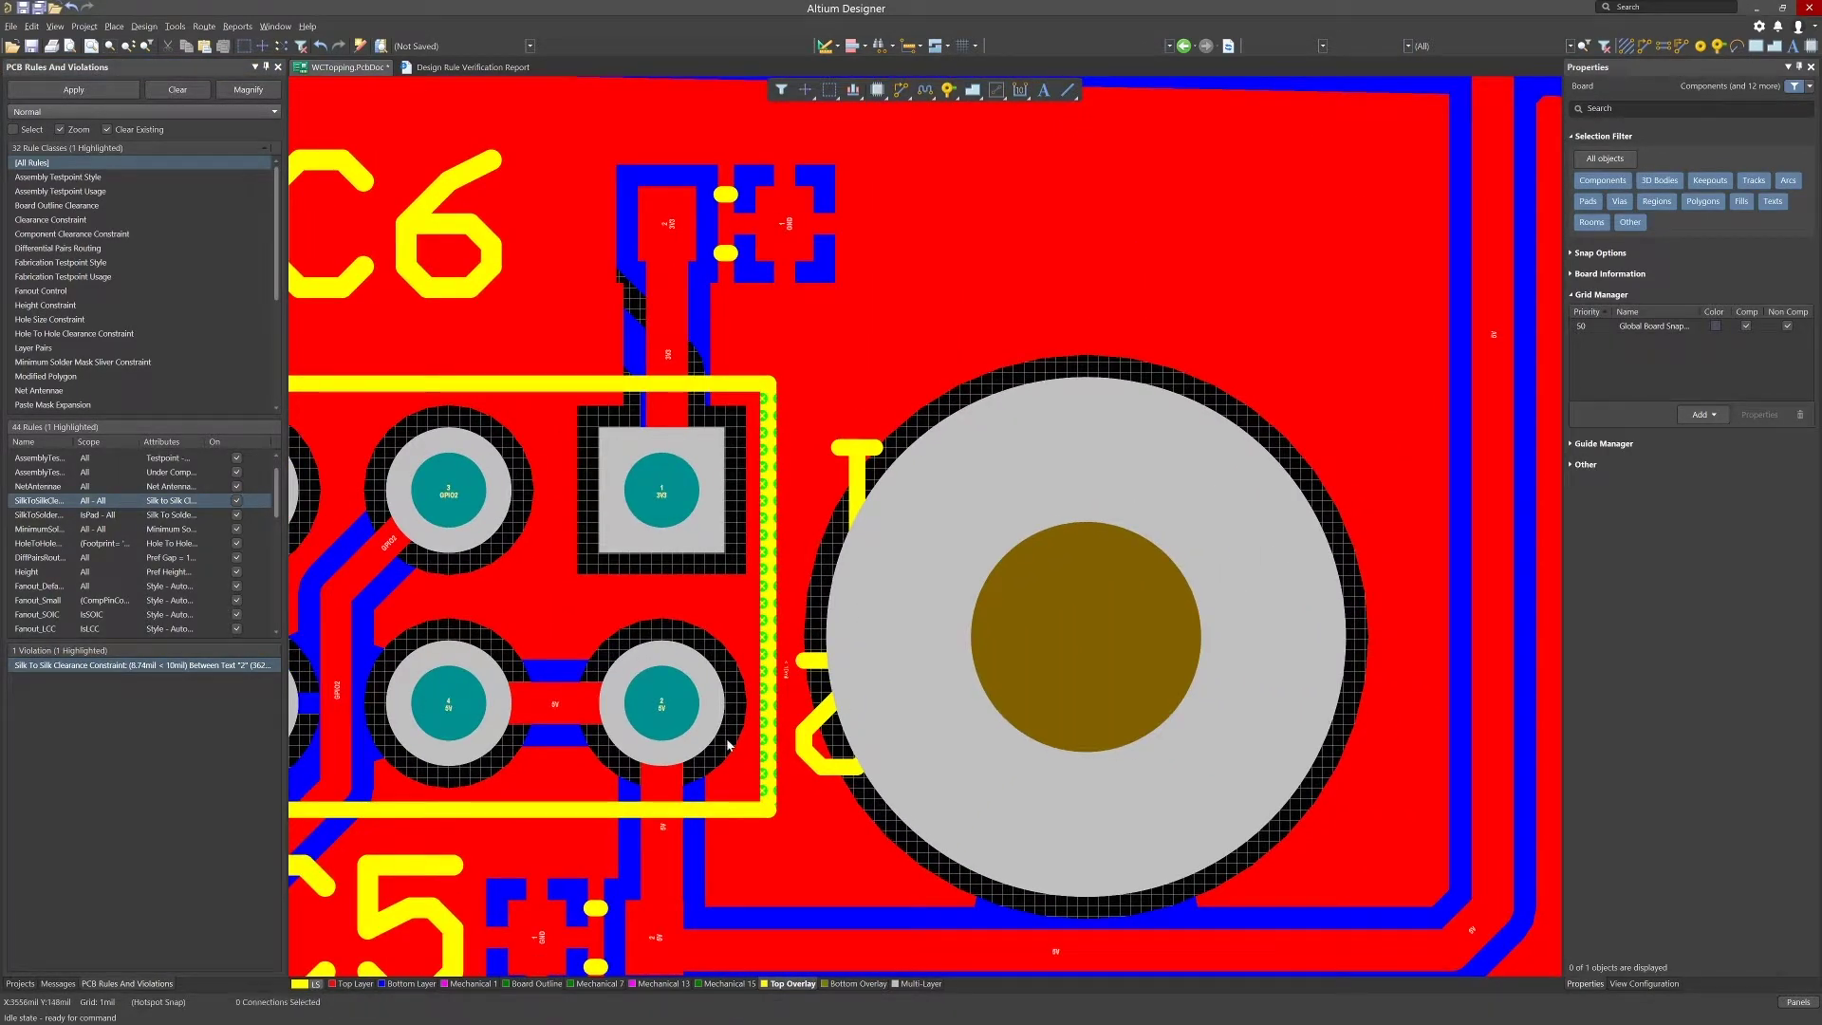
left_click(723, 739)
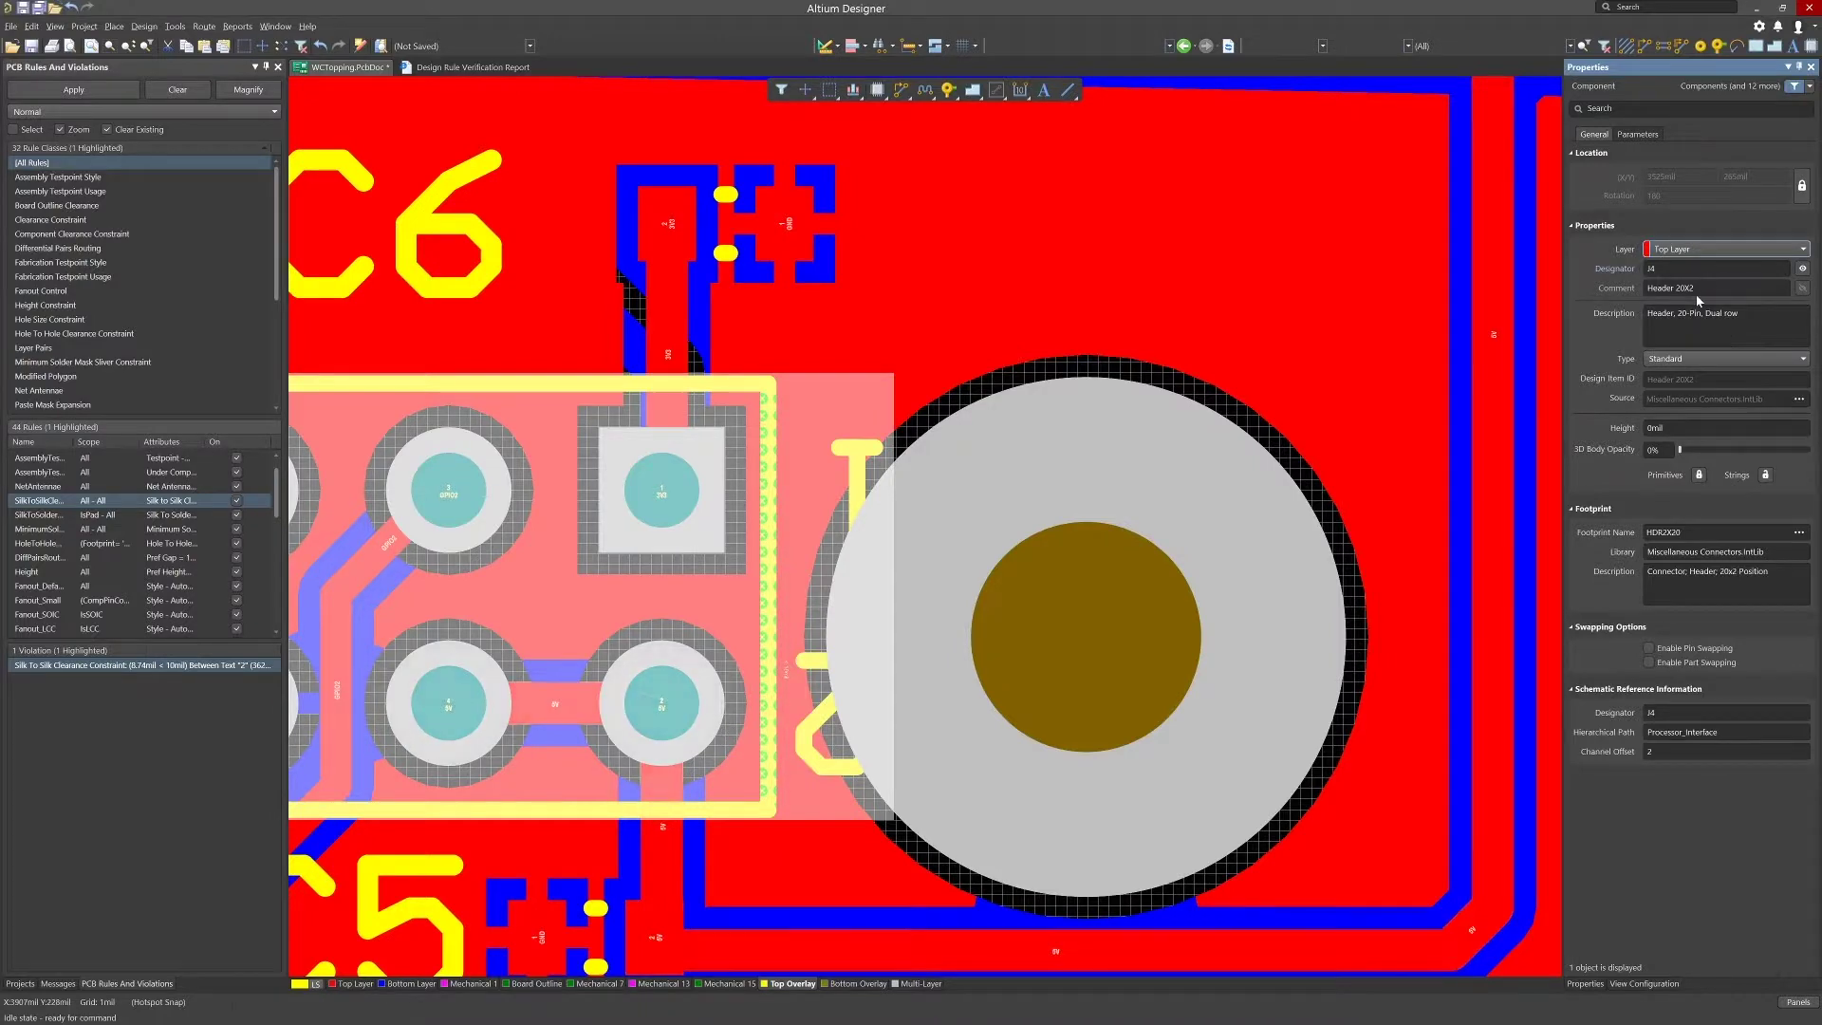
Waive the violation with the reason 'Footprint silk to silk clearance'
double_click(885, 584)
left_click(776, 546)
left_click(908, 616)
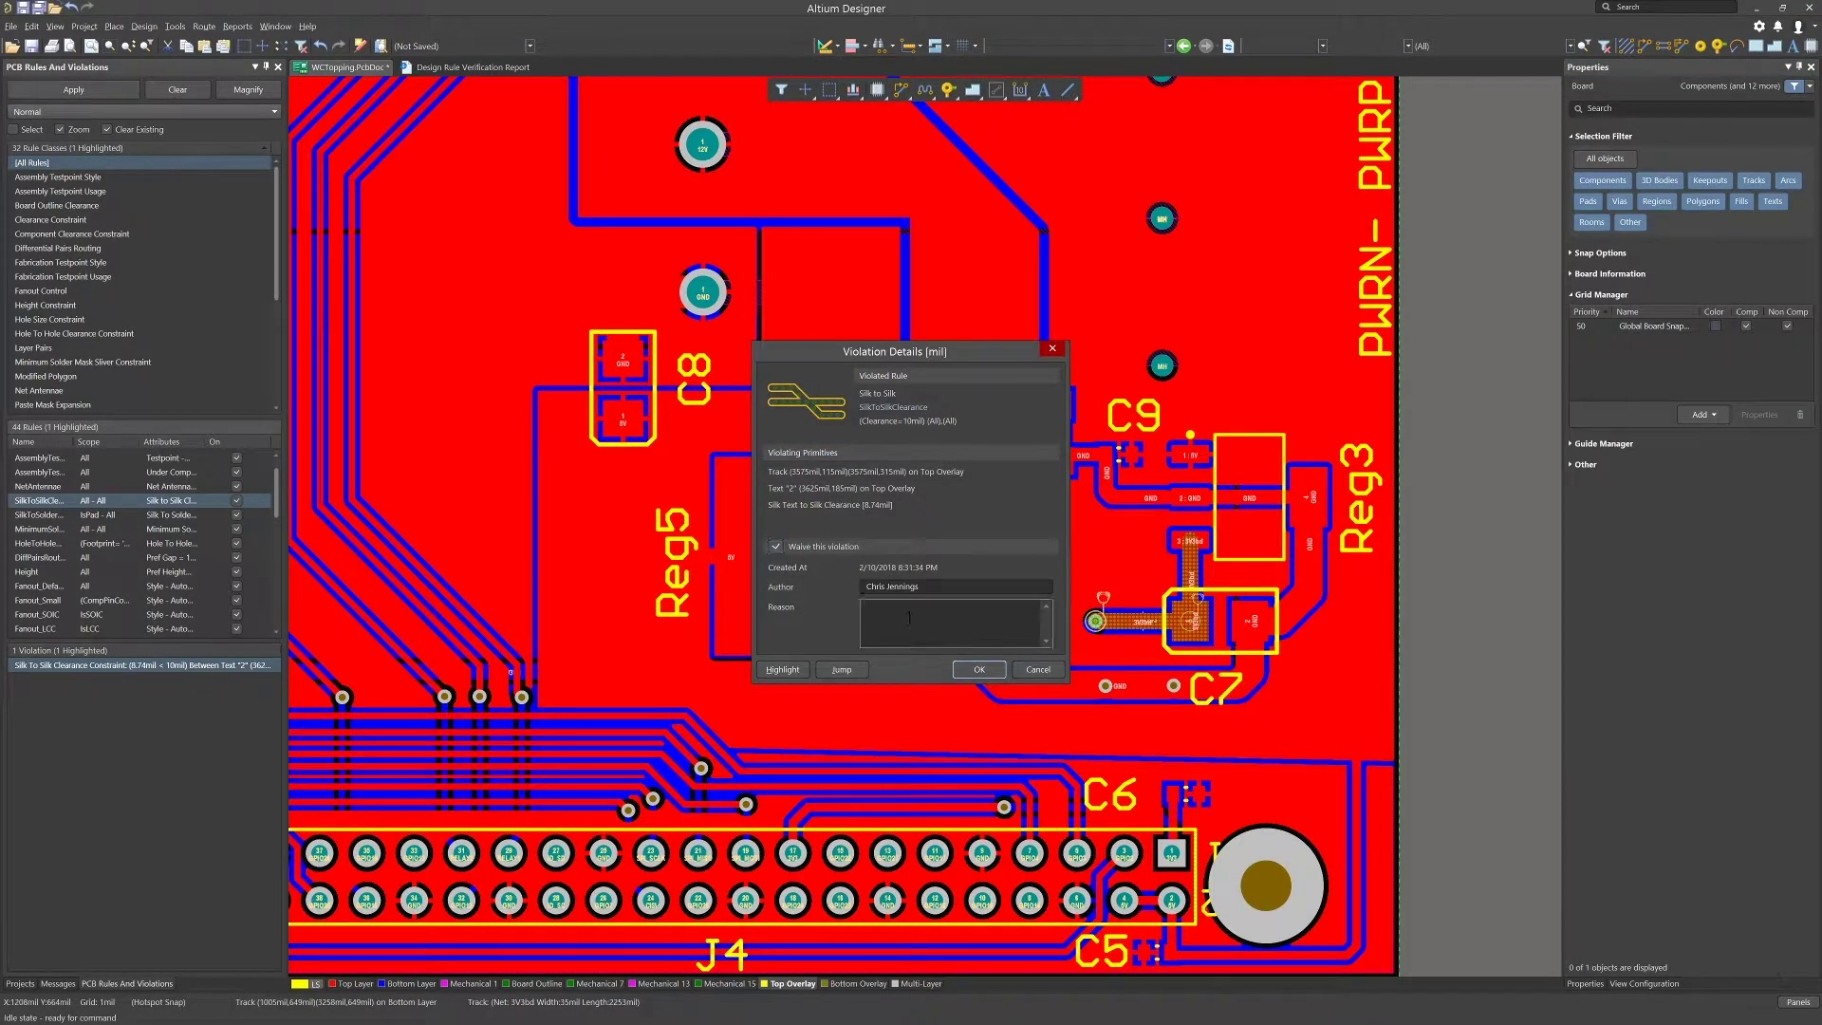
type("Footprint silk to silk clearance issue.")
key("Return")
Rerun the design rule check and review the C3–C4 silk violation and waived J4 violation
key("t")
key("d")
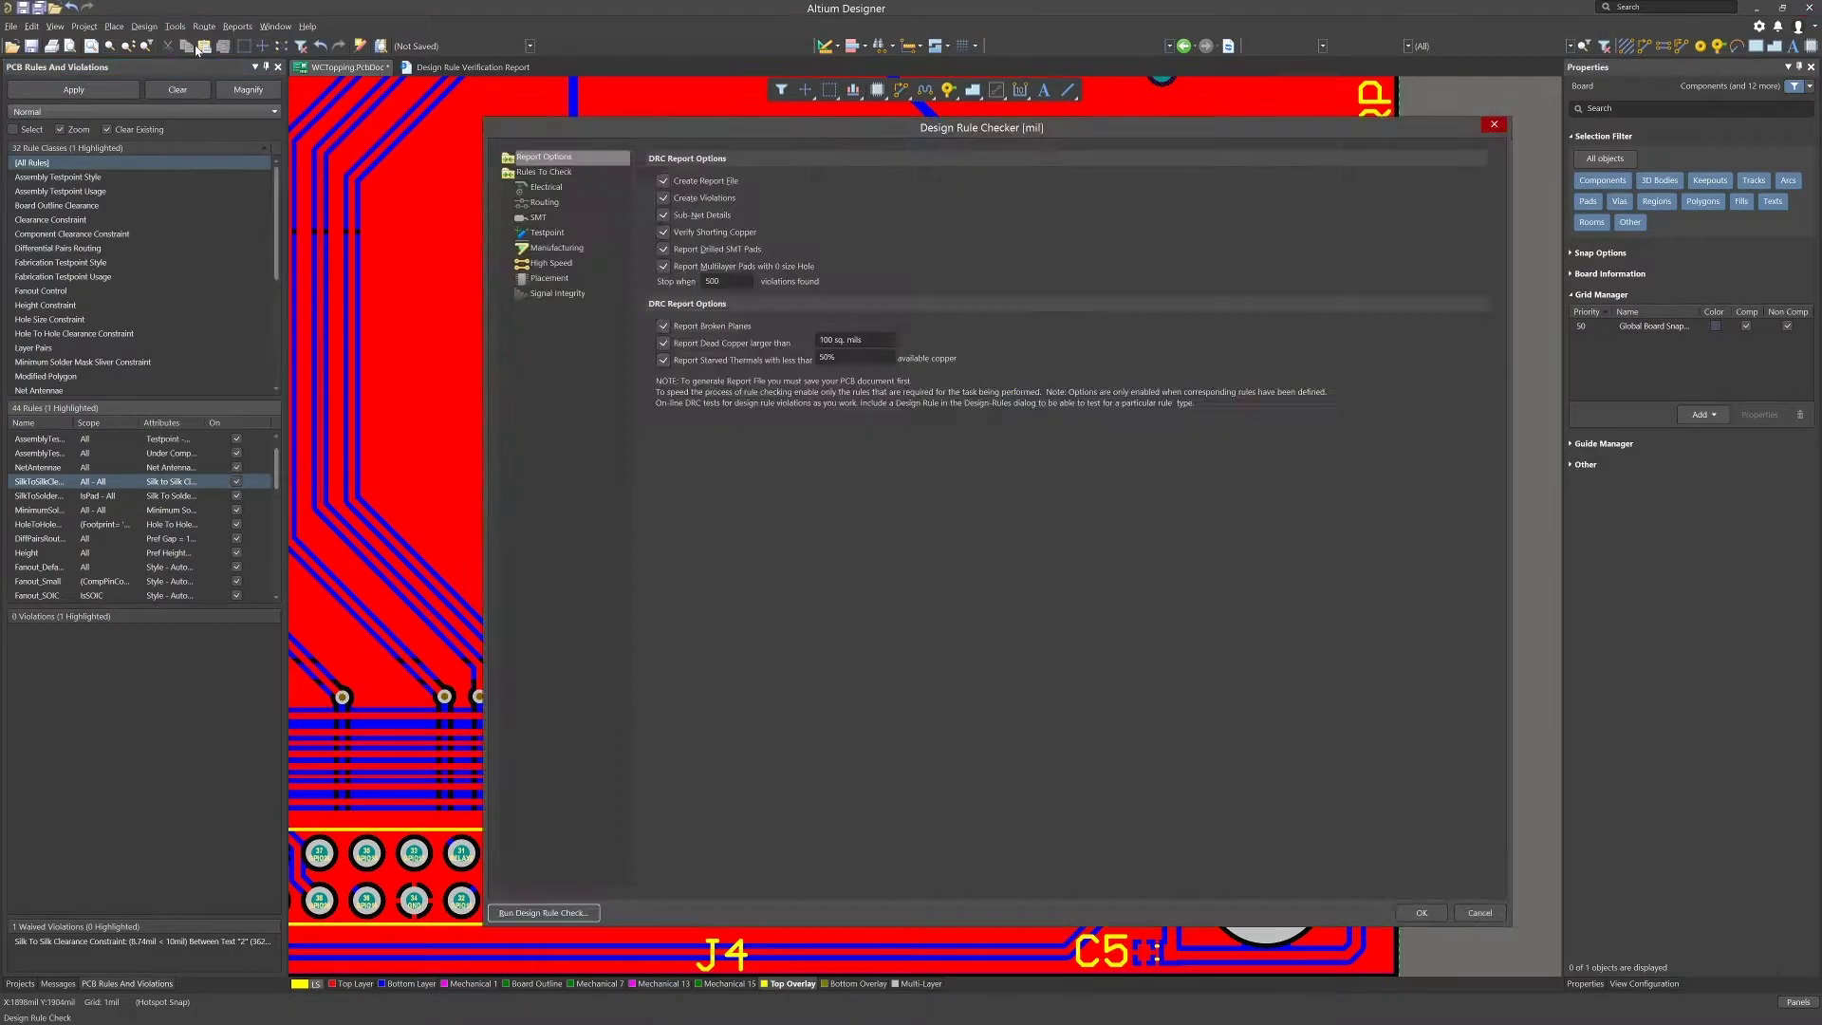
left_click(543, 913)
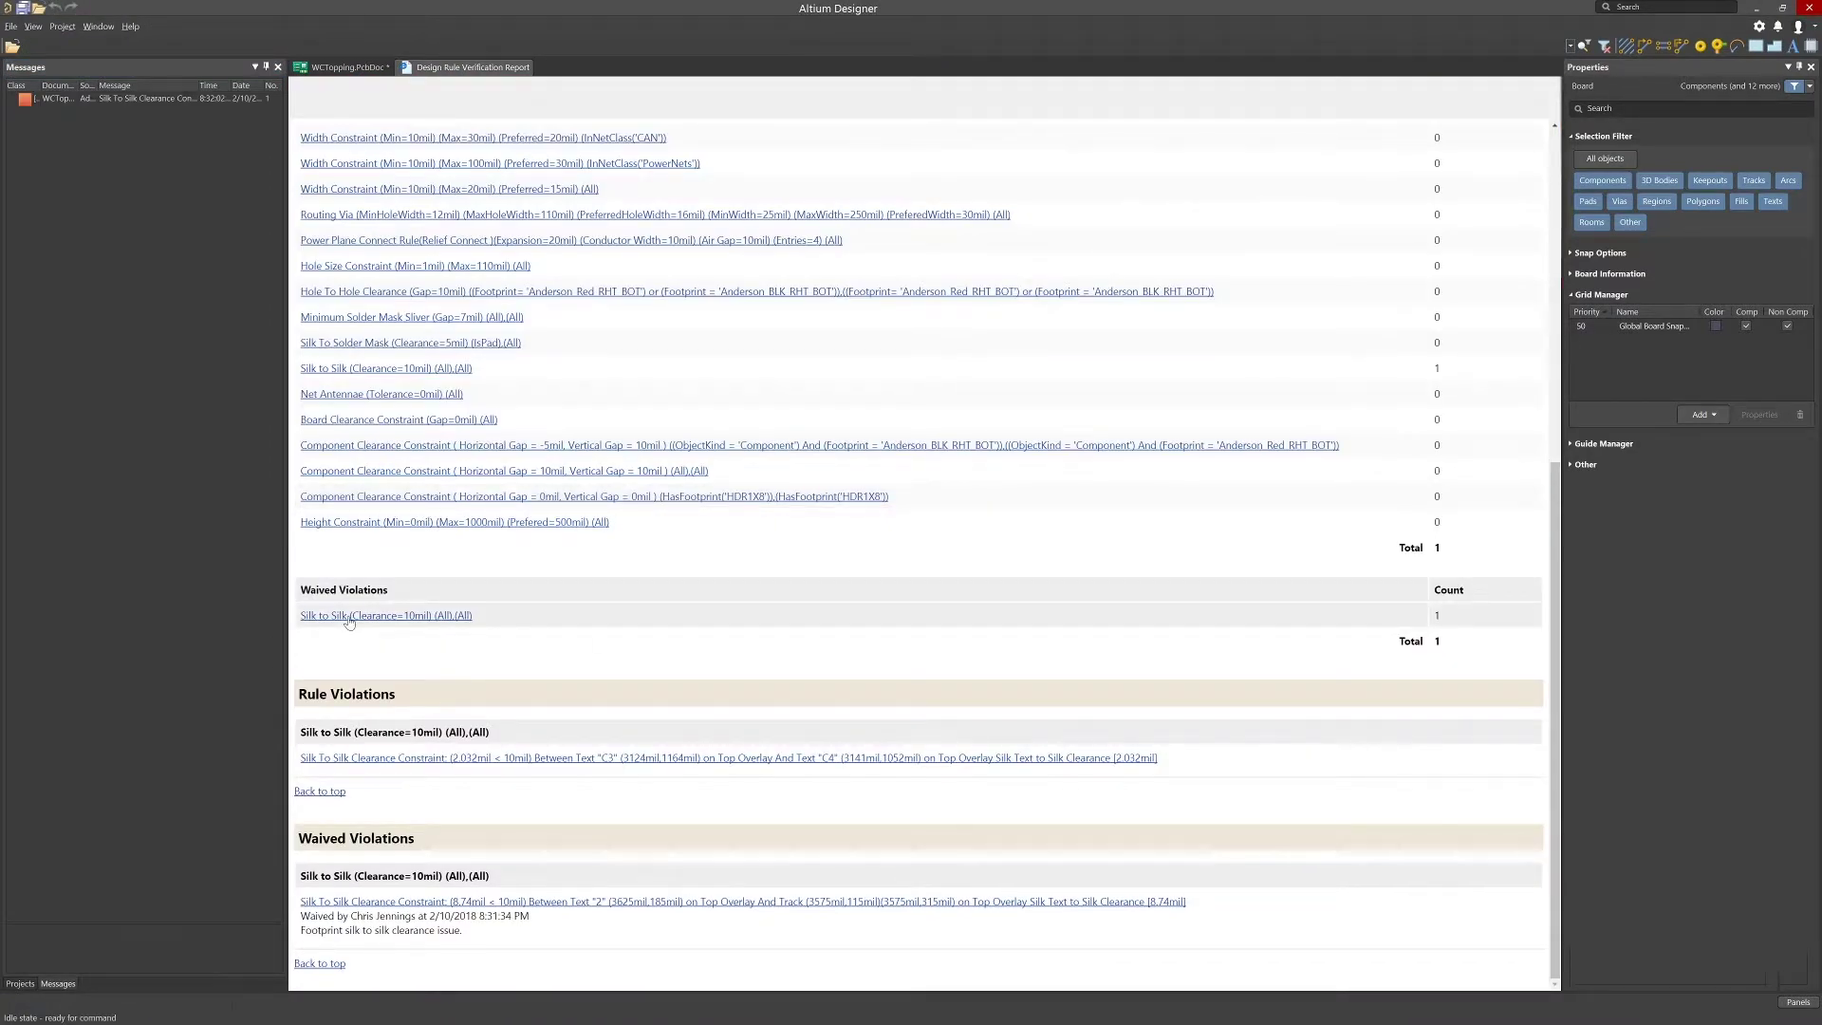
left_click(378, 624)
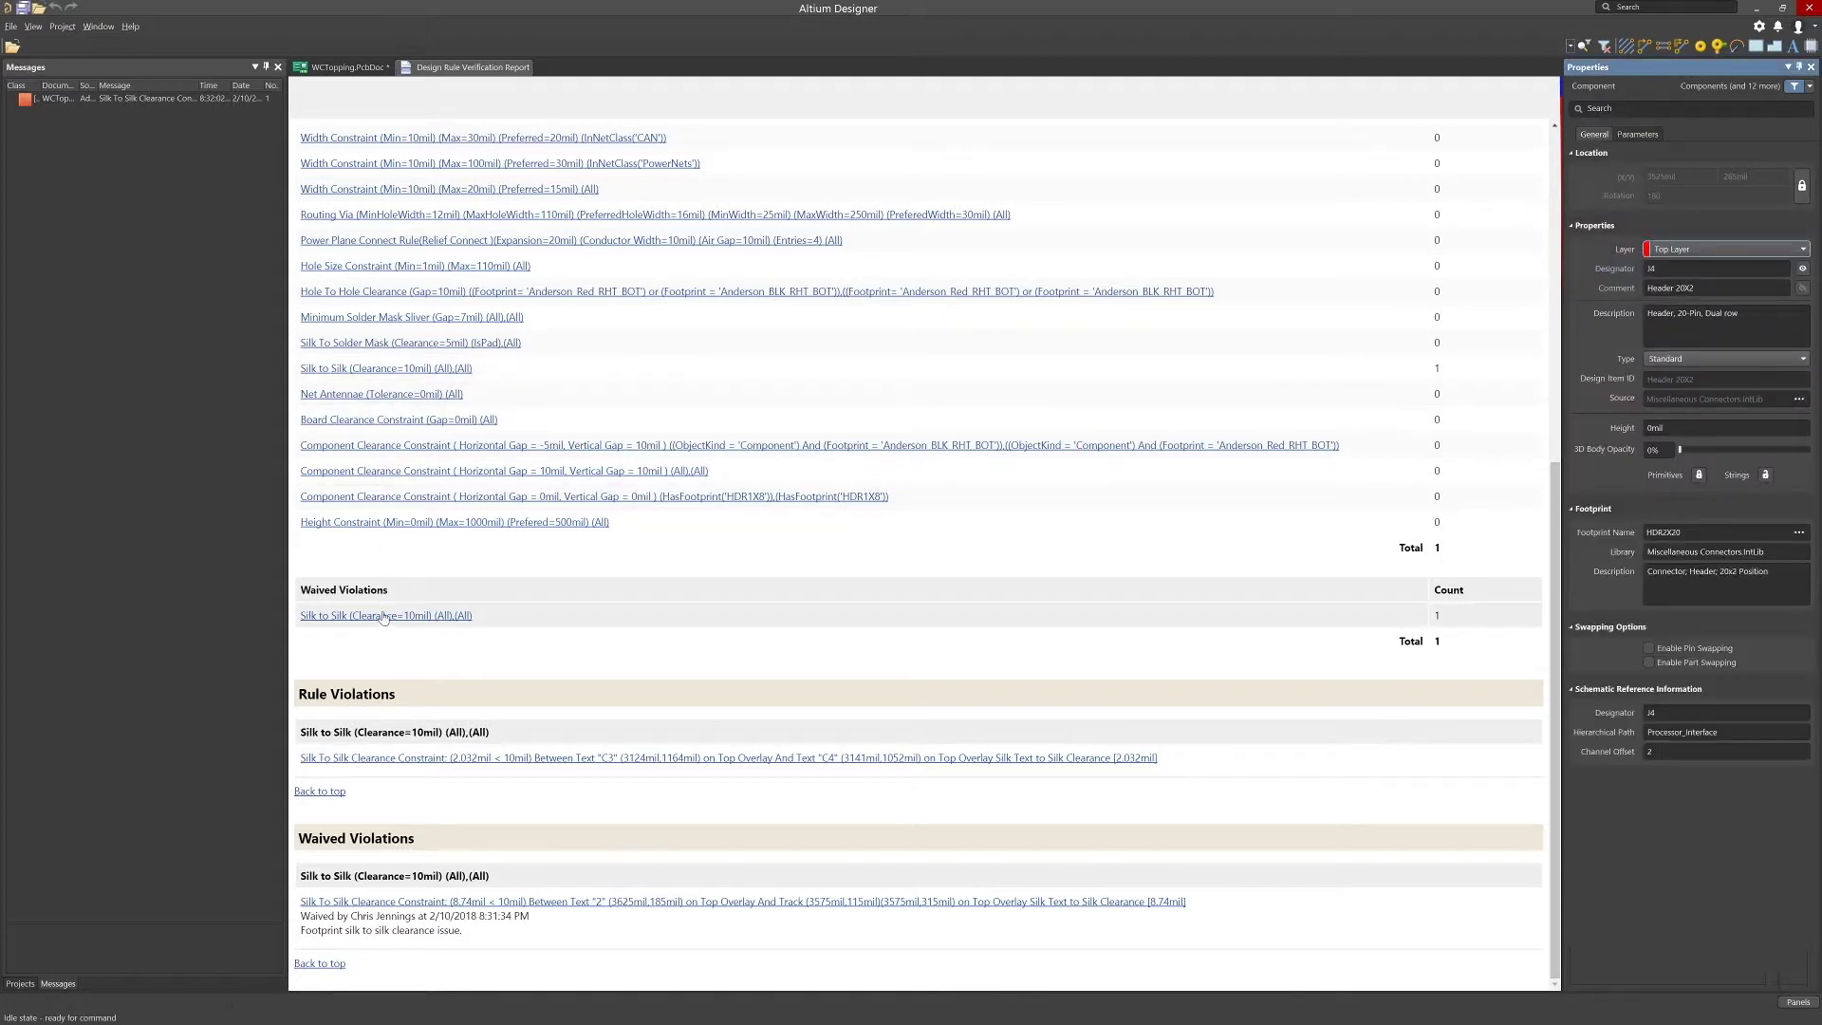
left_click(384, 618)
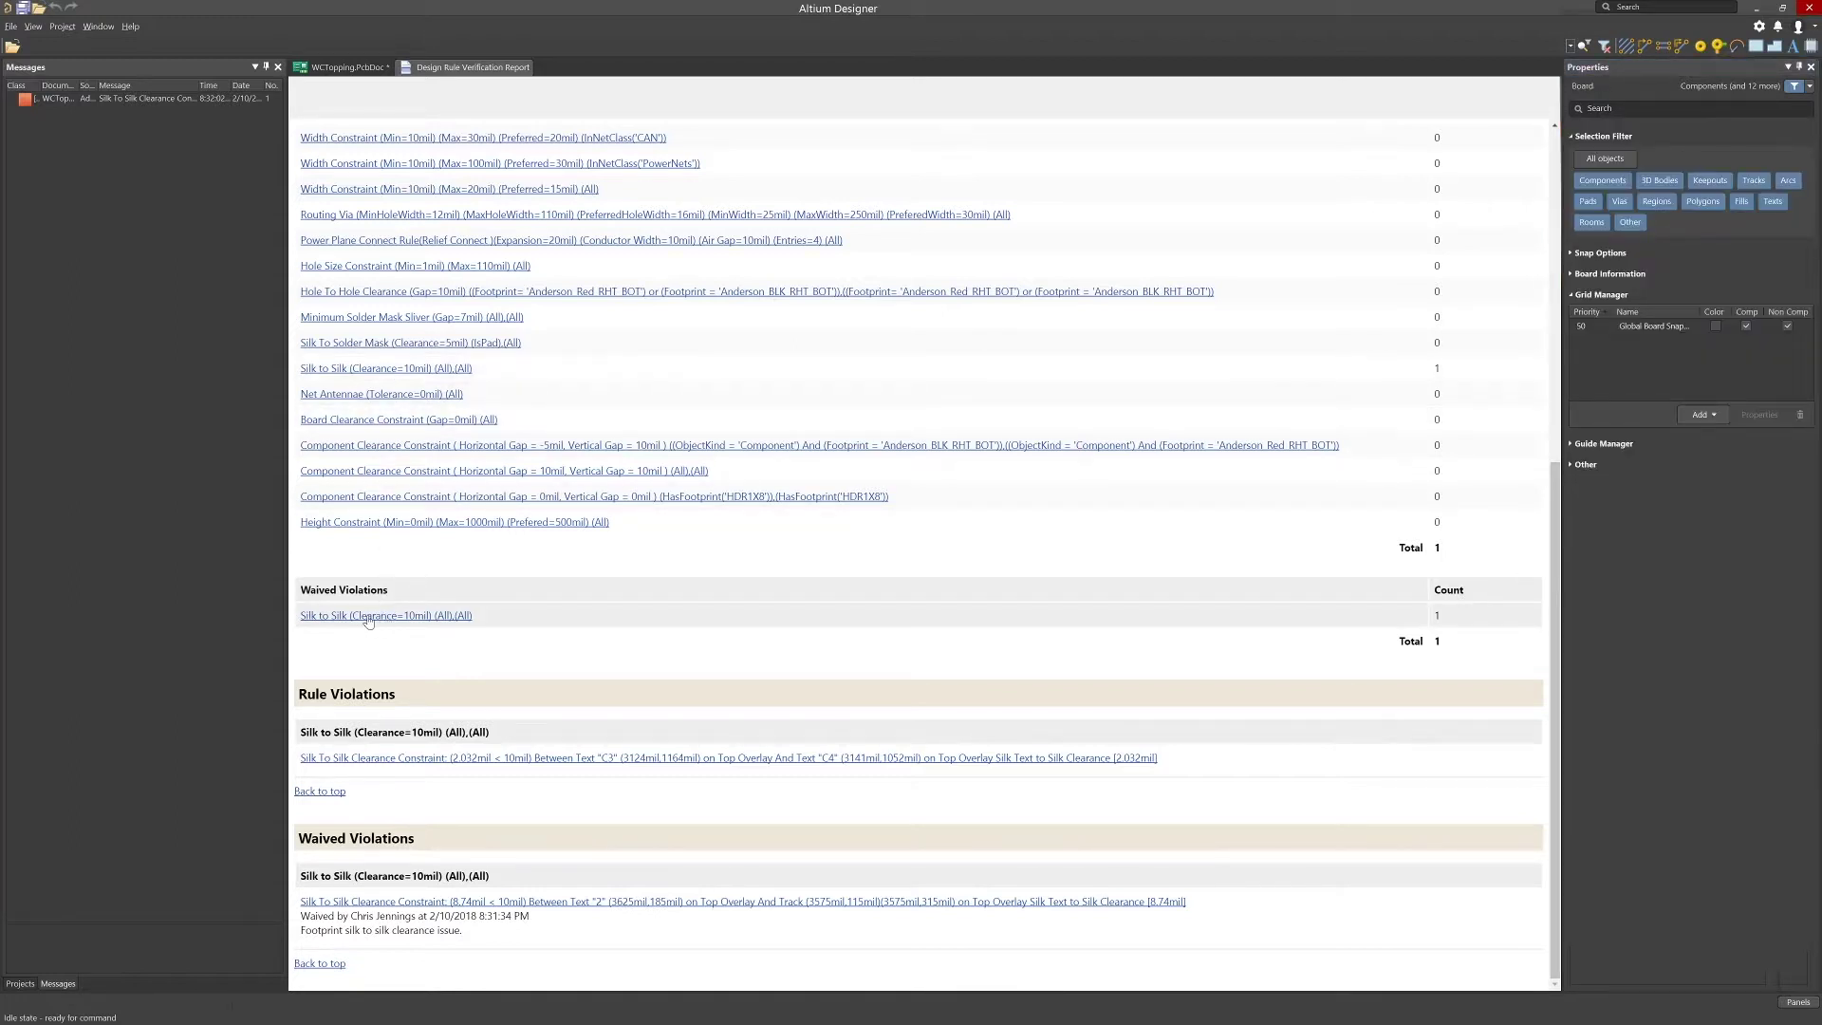
Back on the WCTopping layout, step through the rule classes in PCB Rules And Violations
left_click(346, 67)
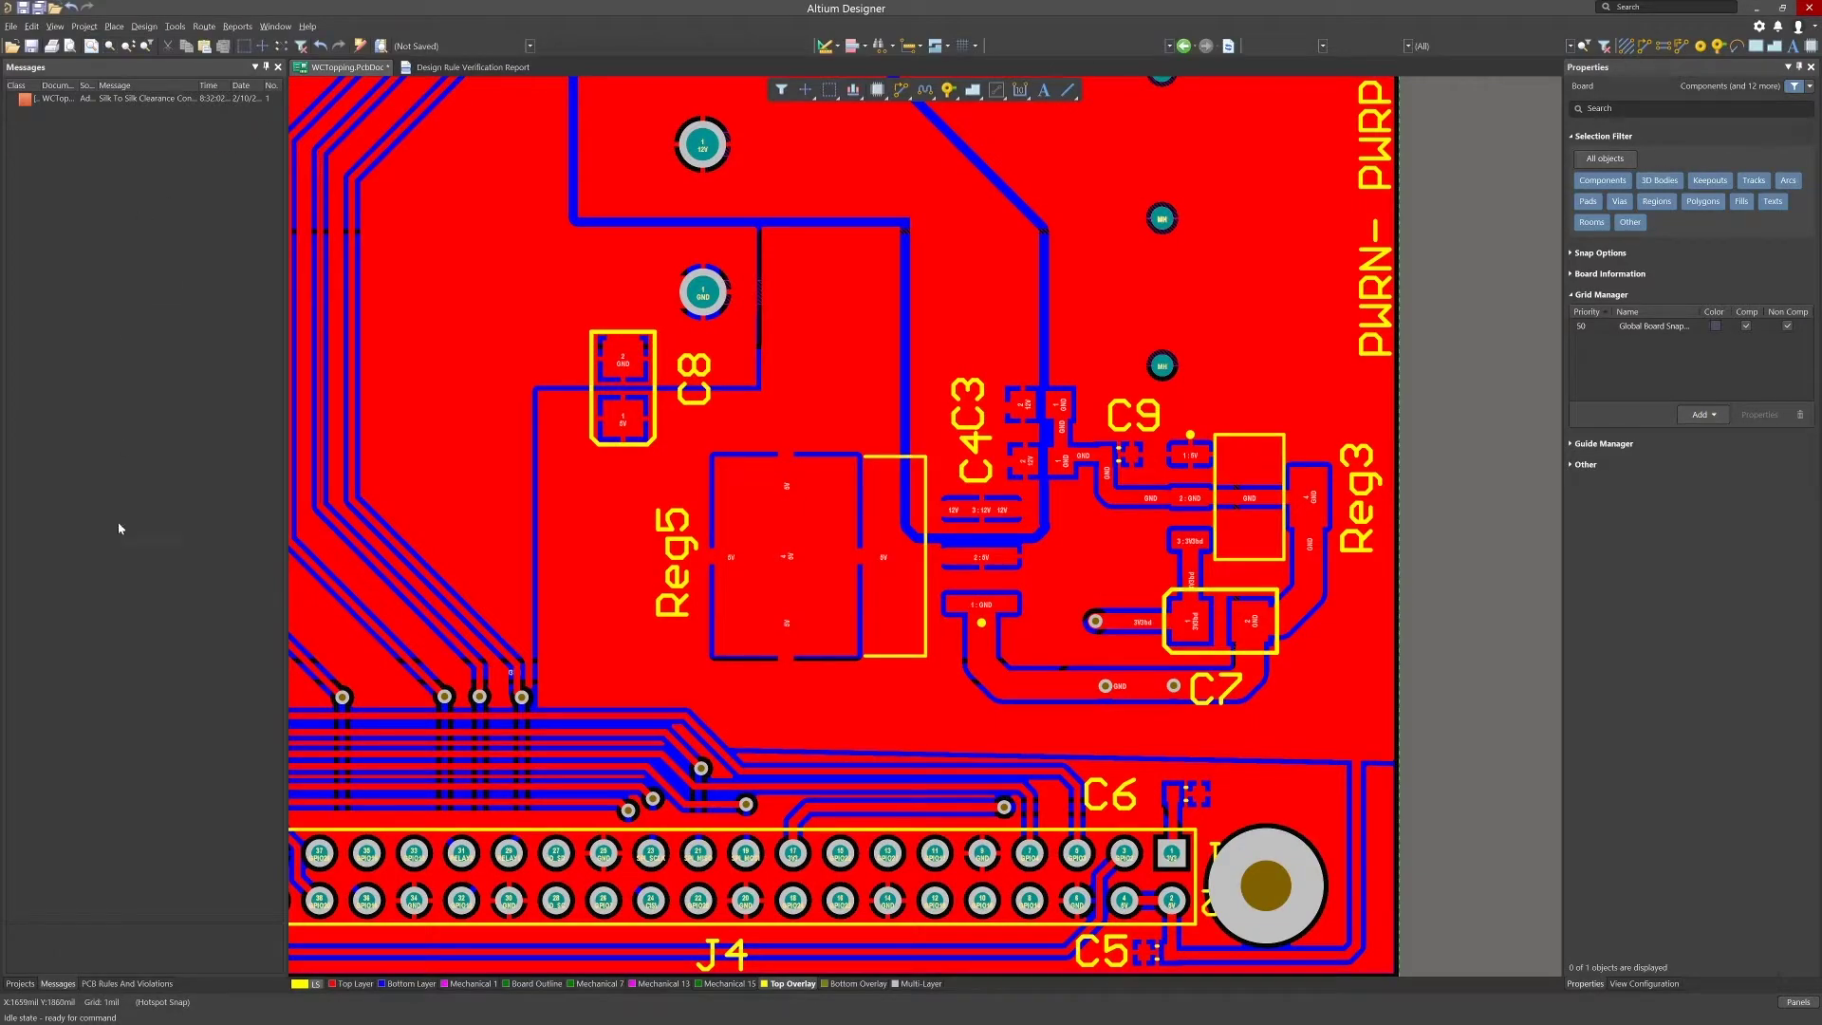
left_click(133, 983)
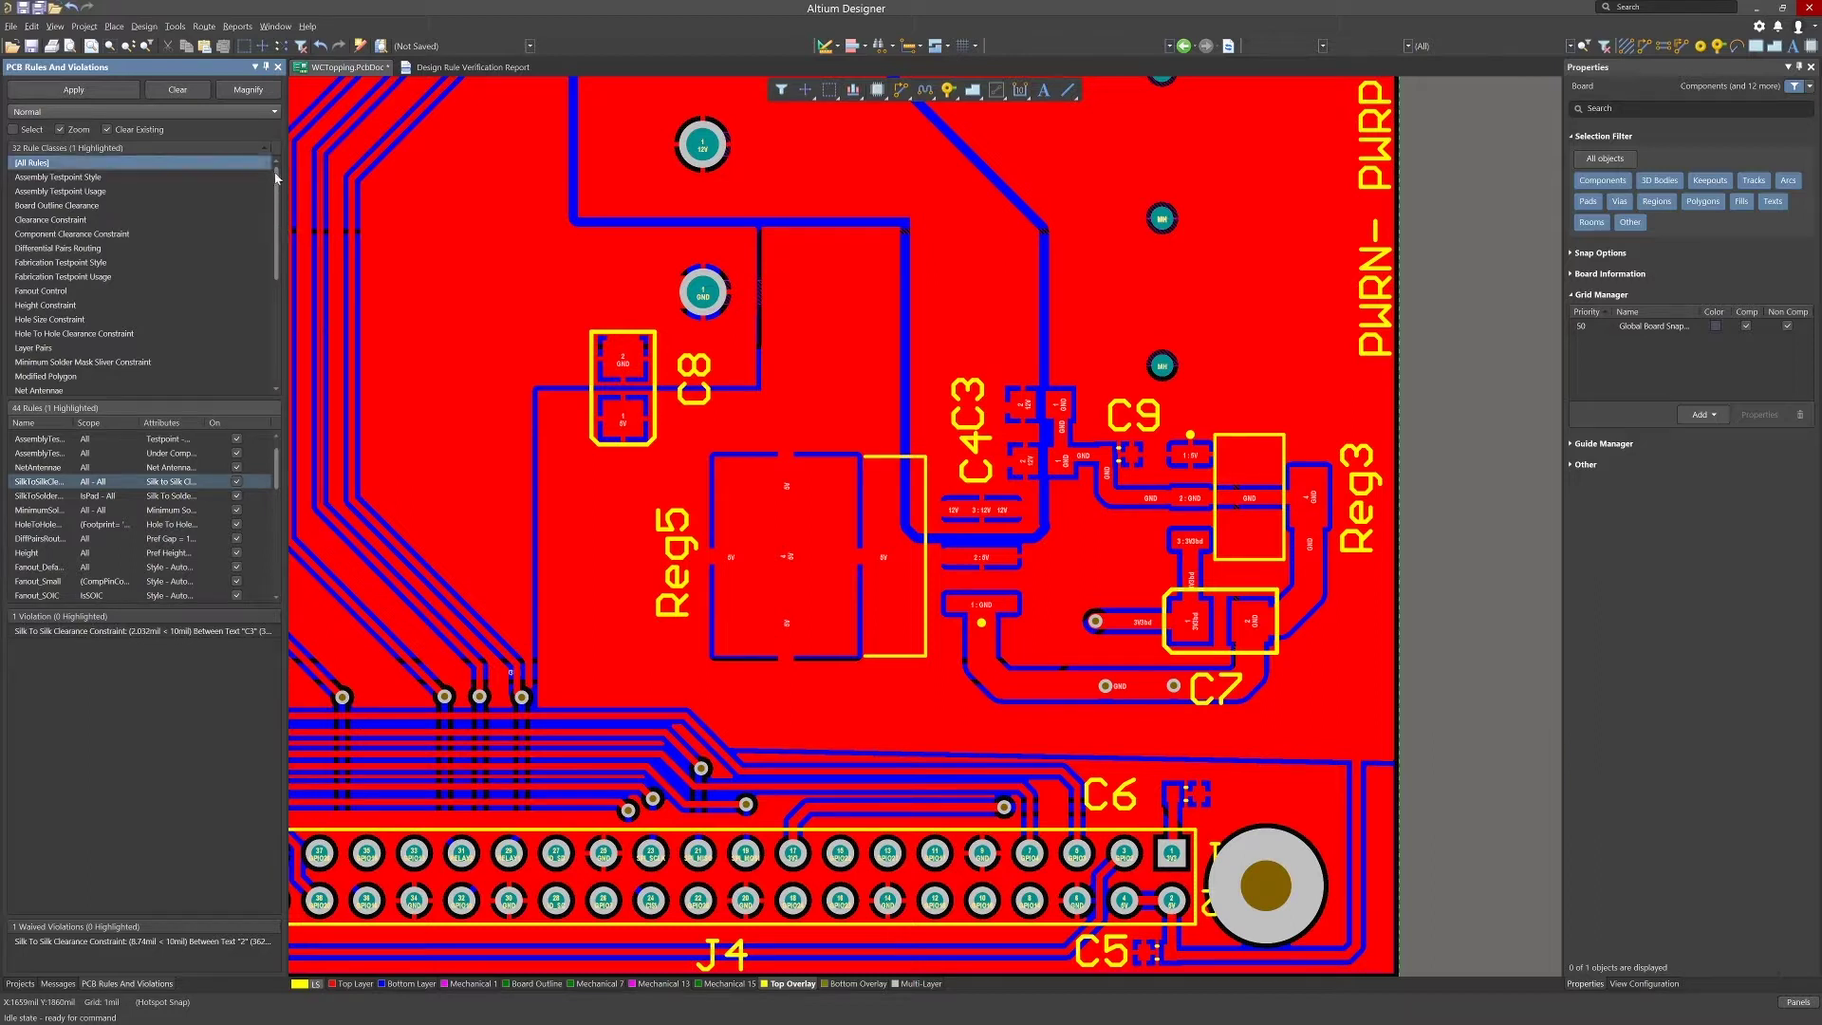
left_click(67, 178)
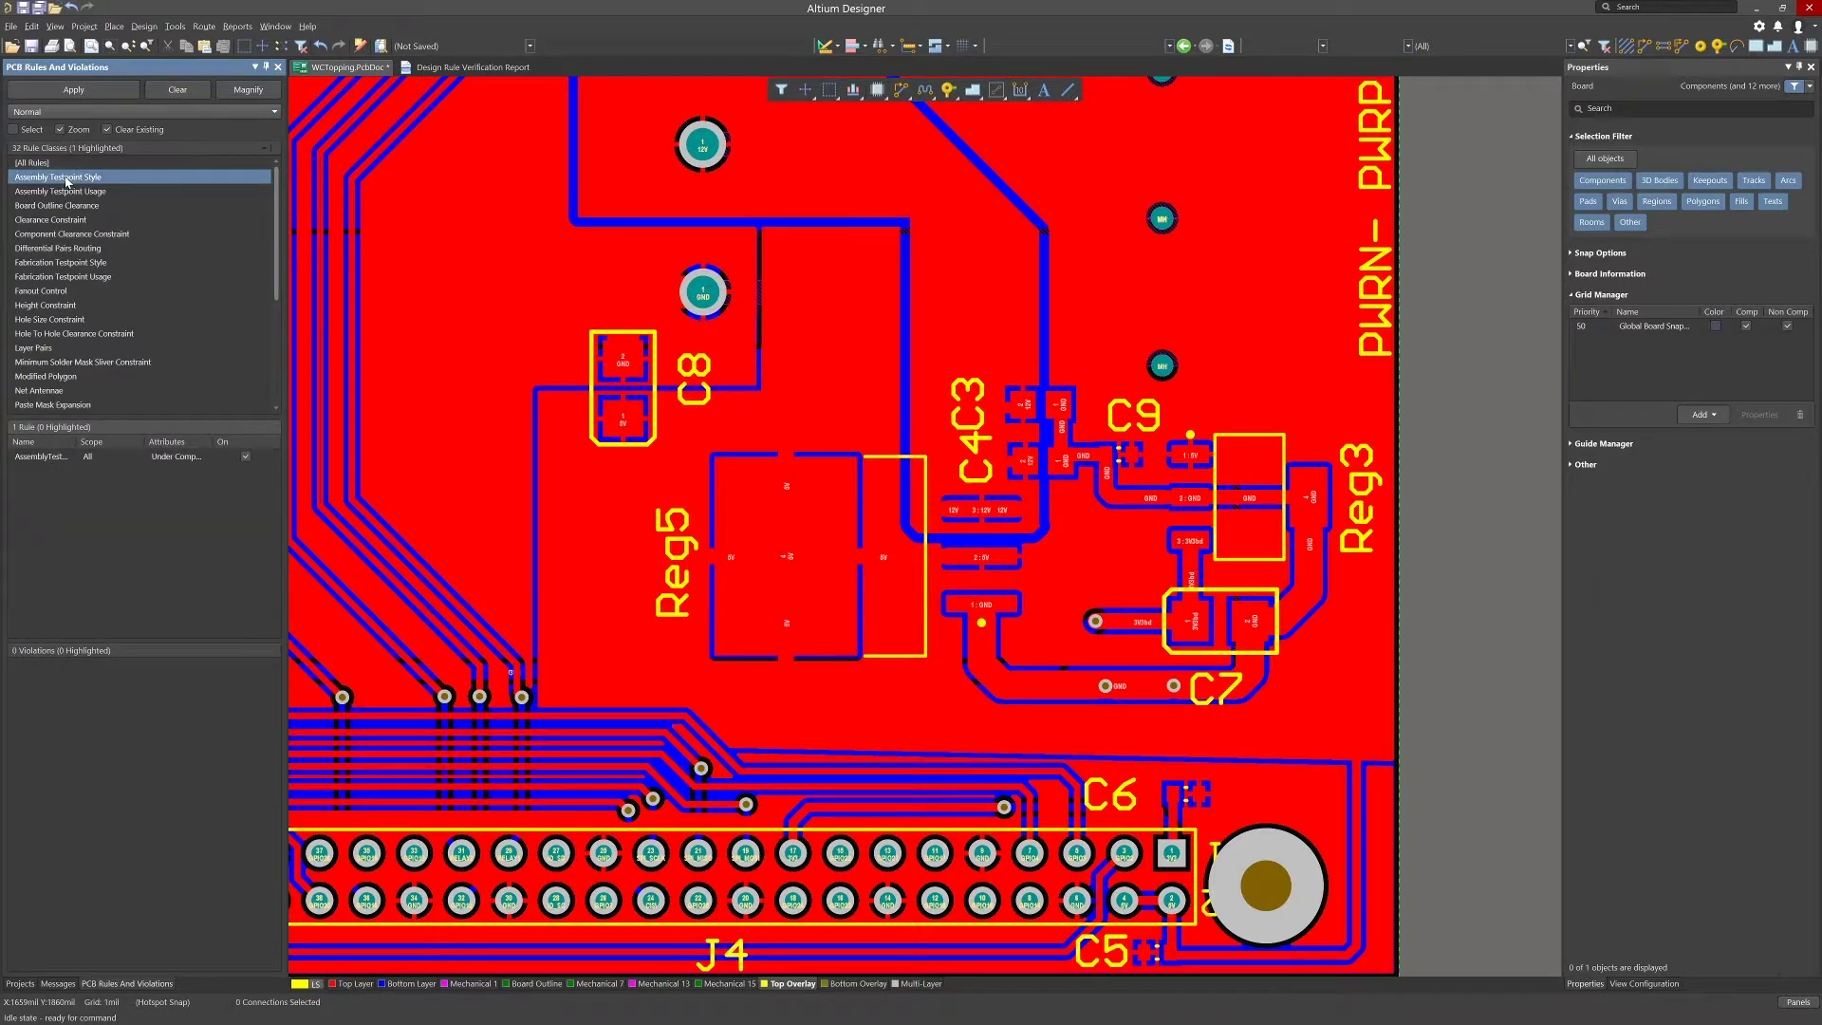
key("Down")
key("Down")
key("Down")
key("Down")
key("Down")
key("Down")
key("Down")
key("Down")
key("Down")
key("Down")
key("Down")
key("Down")
key("Down")
key("Down")
key("Down")
key("Down")
key("Down")
key("Down")
key("Down")
key("Down")
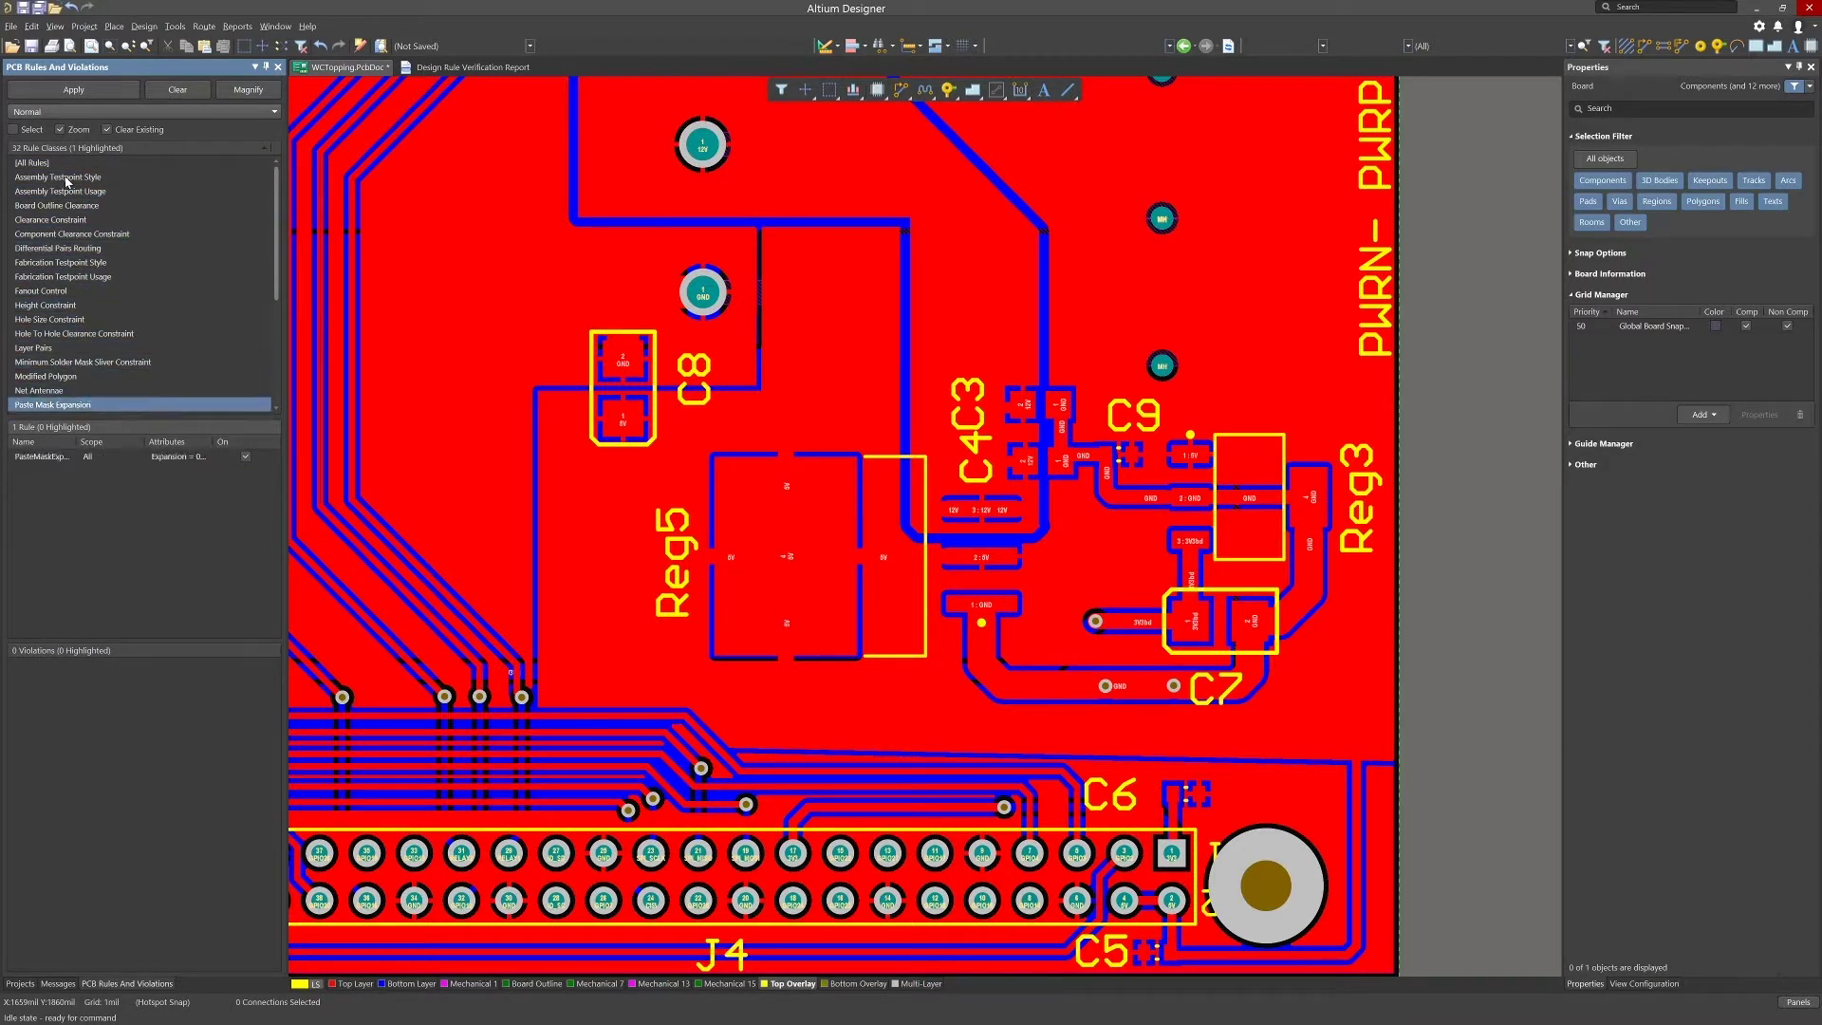
key("Down")
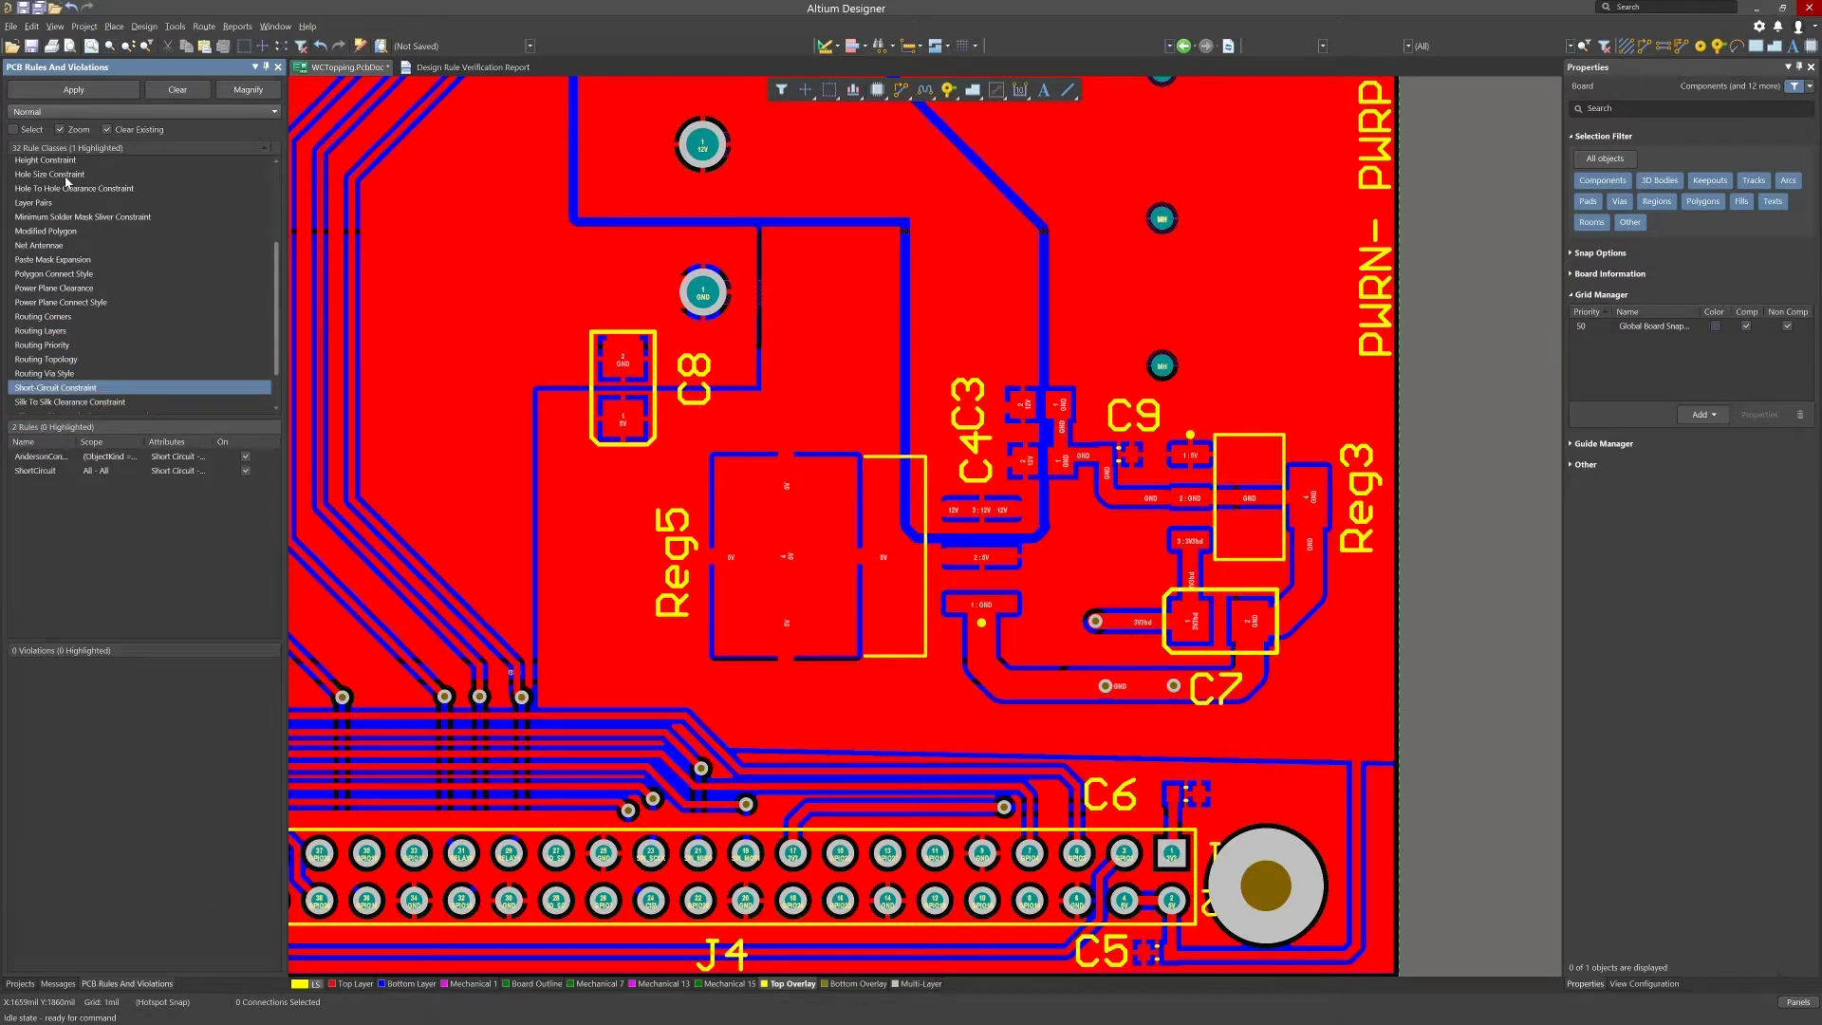
key("Down")
key("Down")
key("Down")
key("Down")
key("Down")
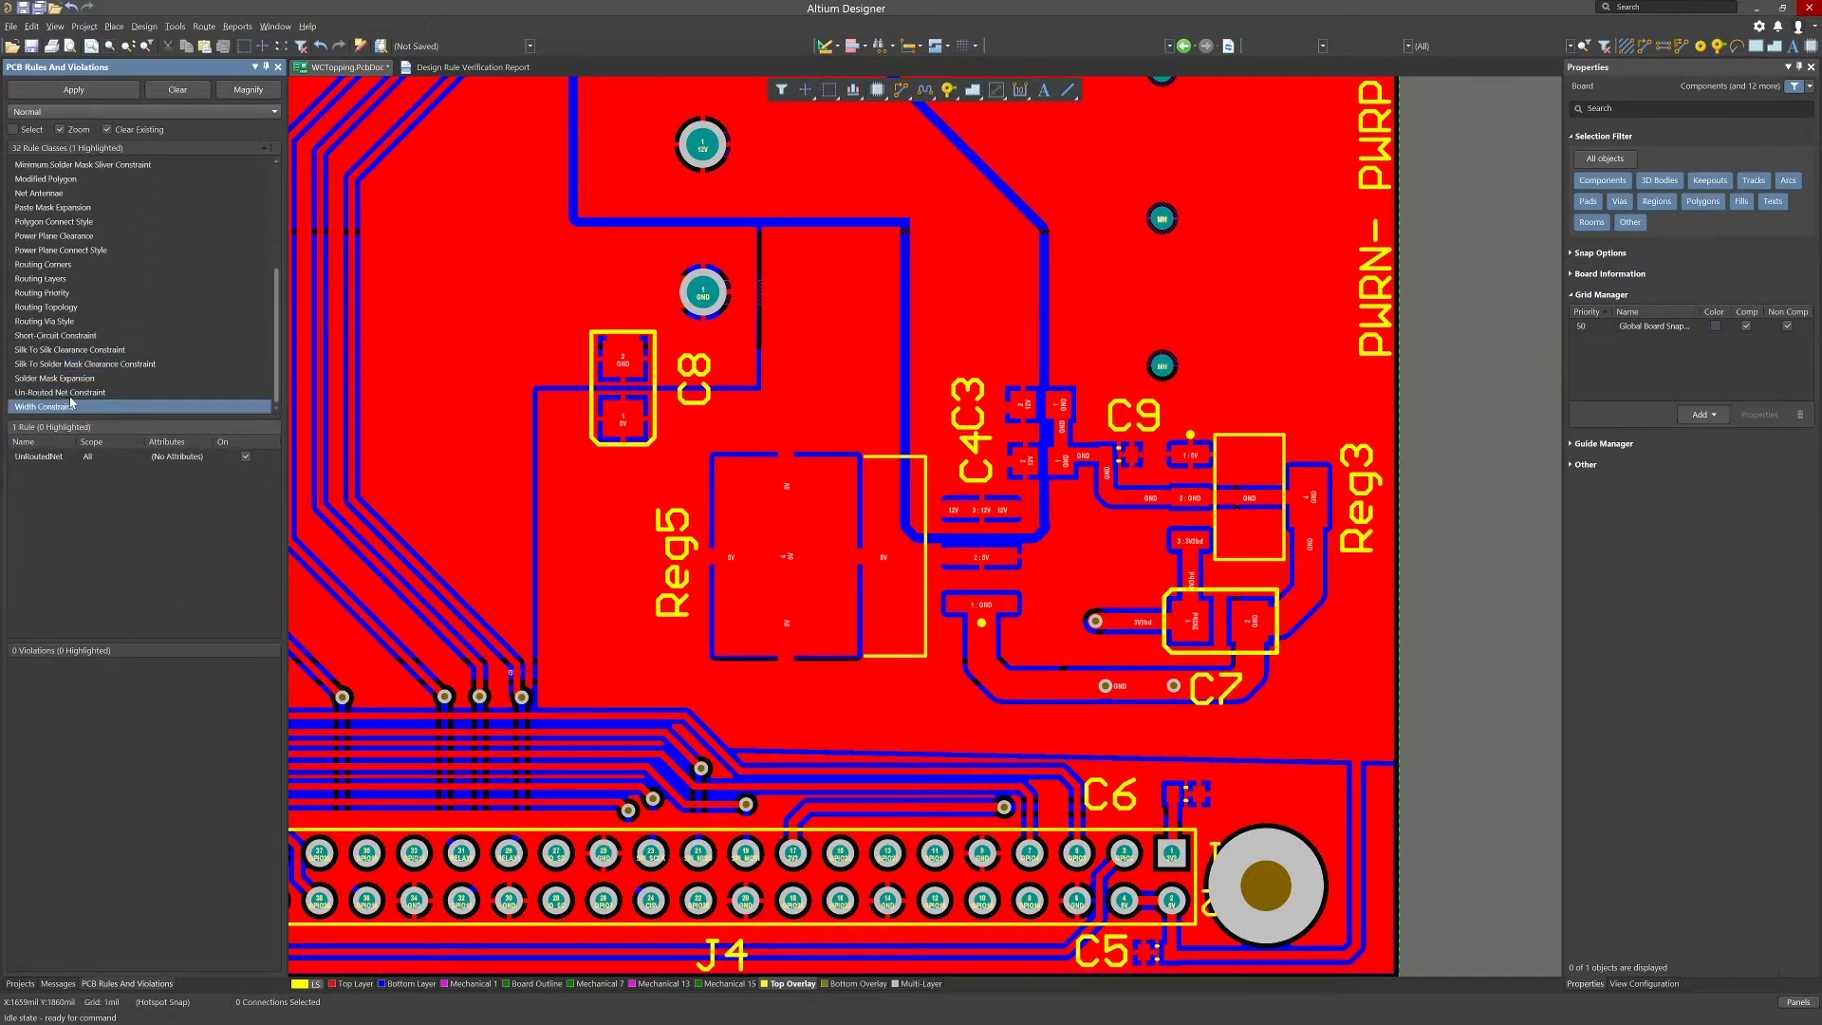